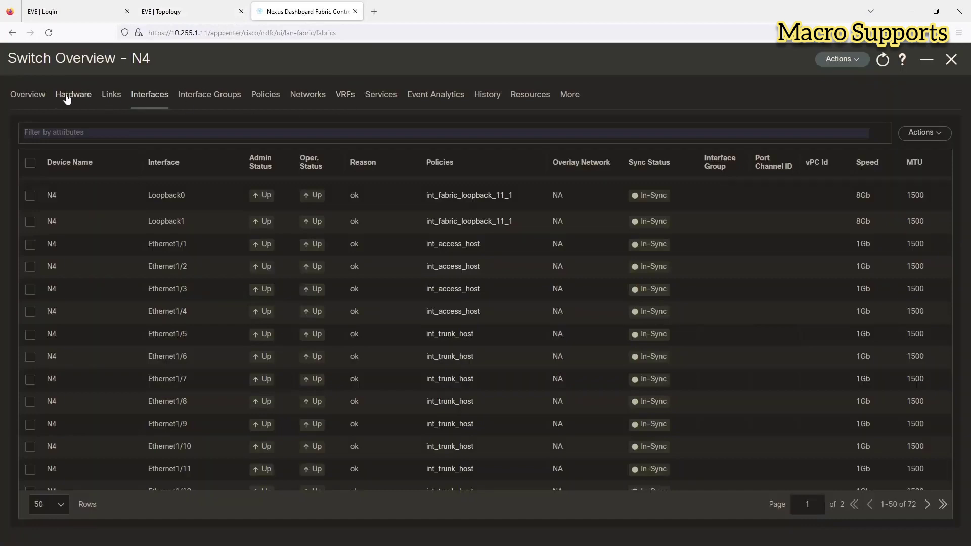
# Step: Close switch N4's Switch Overview panel to get back to dc1's Switches list
pyautogui.click(951, 59)
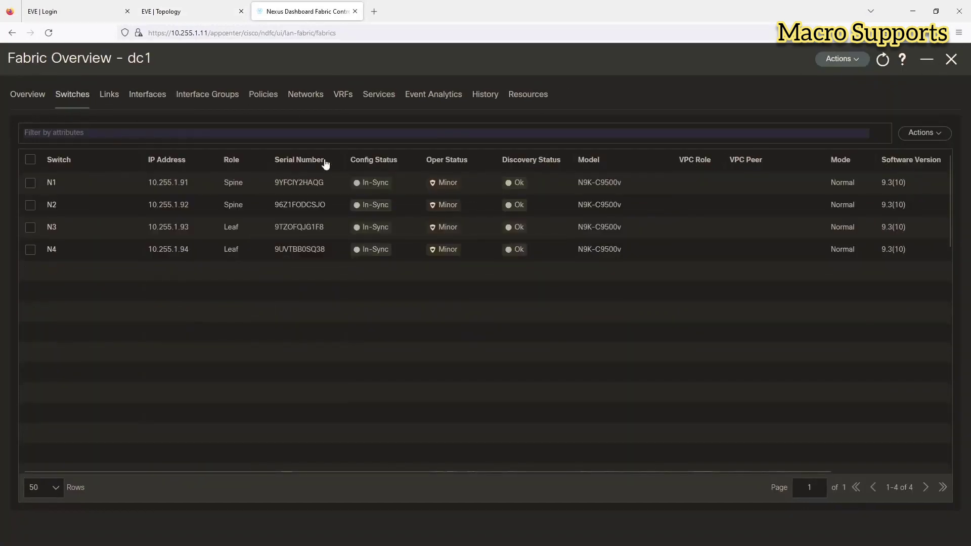
# Step: Start adding switches to fabric dc1 with seed IP range 10.255.1.95-96
pyautogui.click(923, 134)
pyautogui.click(902, 154)
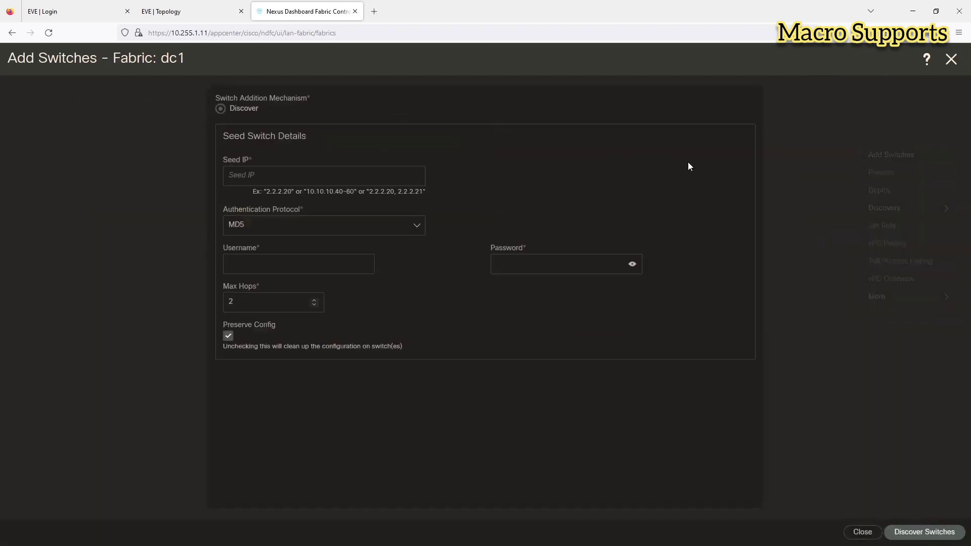
pyautogui.click(245, 171)
pyautogui.write('10.')
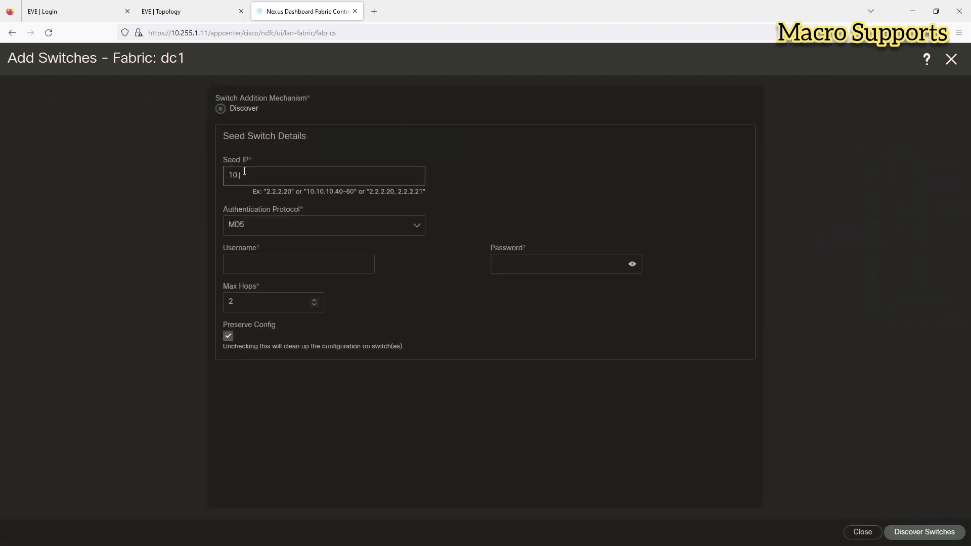
pyautogui.write('255.1.95-96')
# Step: Fill in the saved ndfc login, set Max Hops to 0, disable Preserve Config, and discover
pyautogui.click(255, 265)
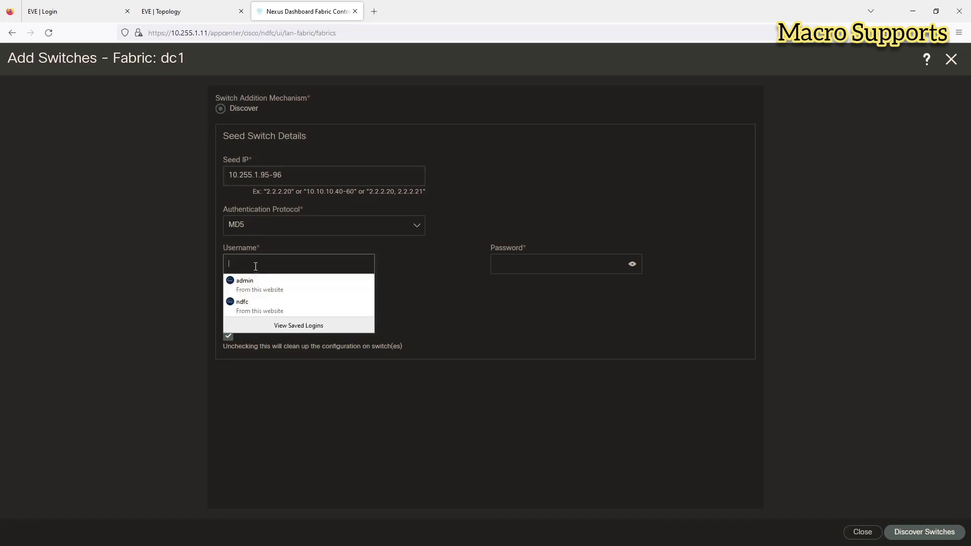
pyautogui.write('ndfc')
pyautogui.press('Down')
pyautogui.press('Return')
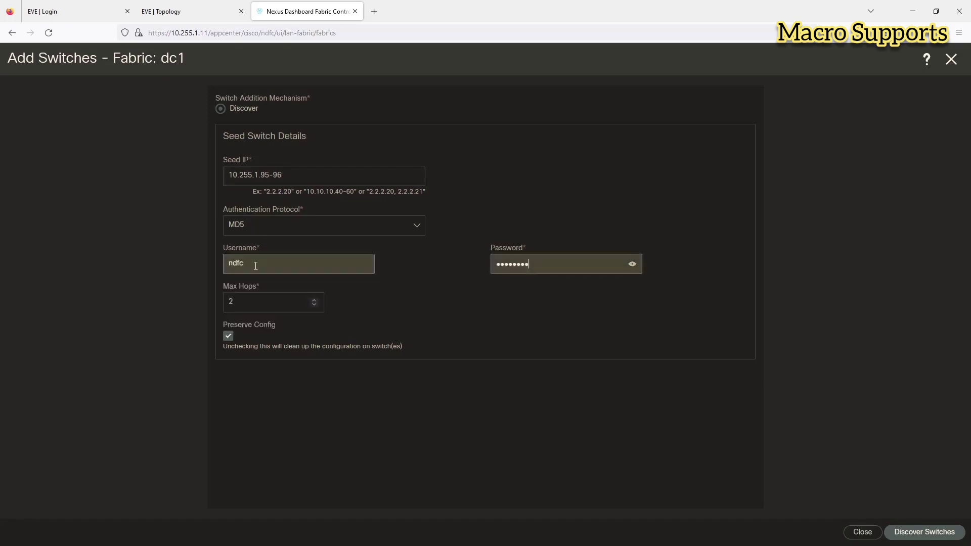
pyautogui.press('Tab')
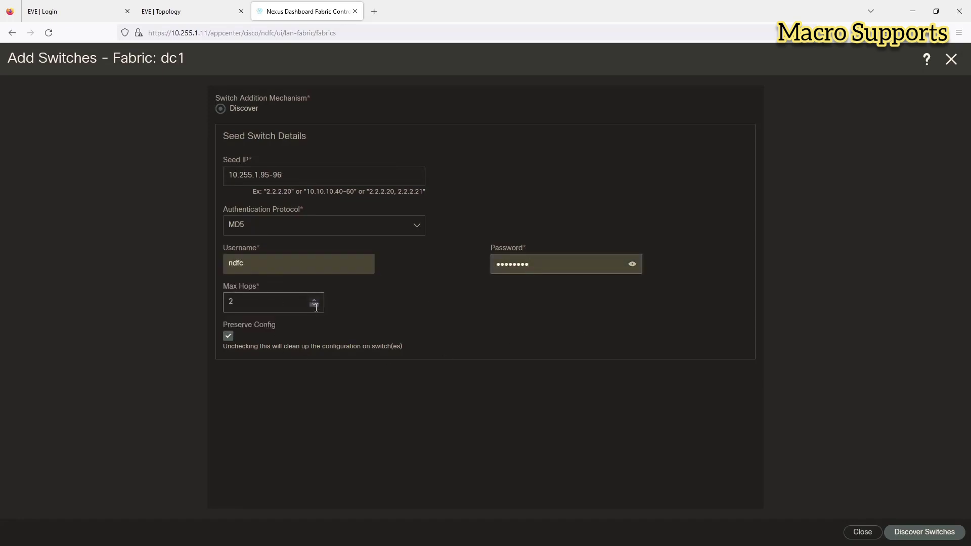
pyautogui.click(313, 304)
pyautogui.click(314, 304)
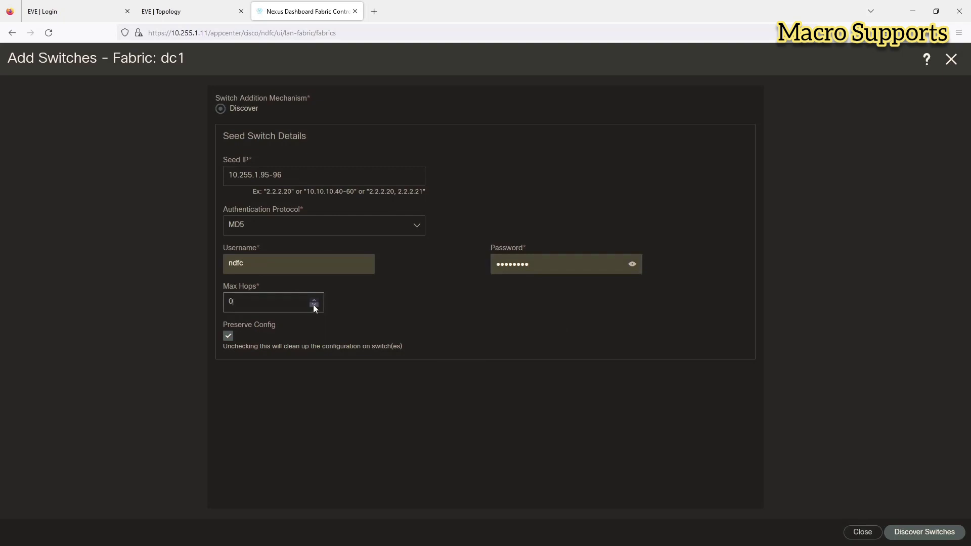
pyautogui.click(226, 337)
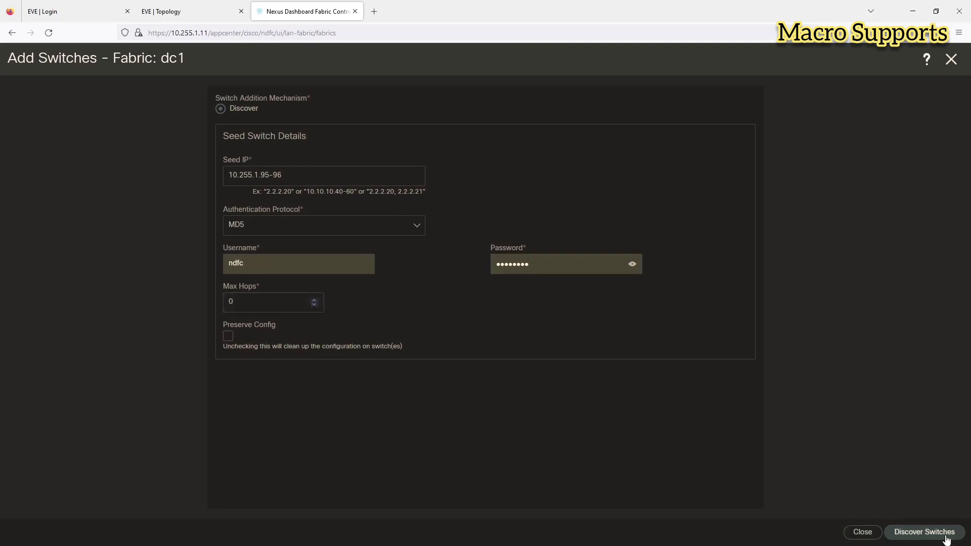
pyautogui.click(946, 539)
# Step: Confirm discovery, add both found switches N5 and N6 to dc1, and bring up SecureCRT
pyautogui.click(508, 174)
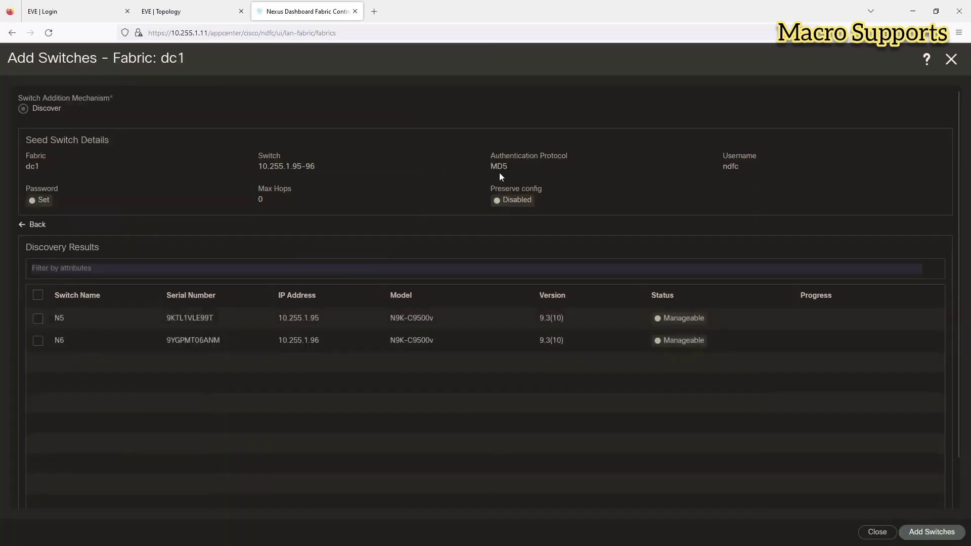
pyautogui.click(37, 295)
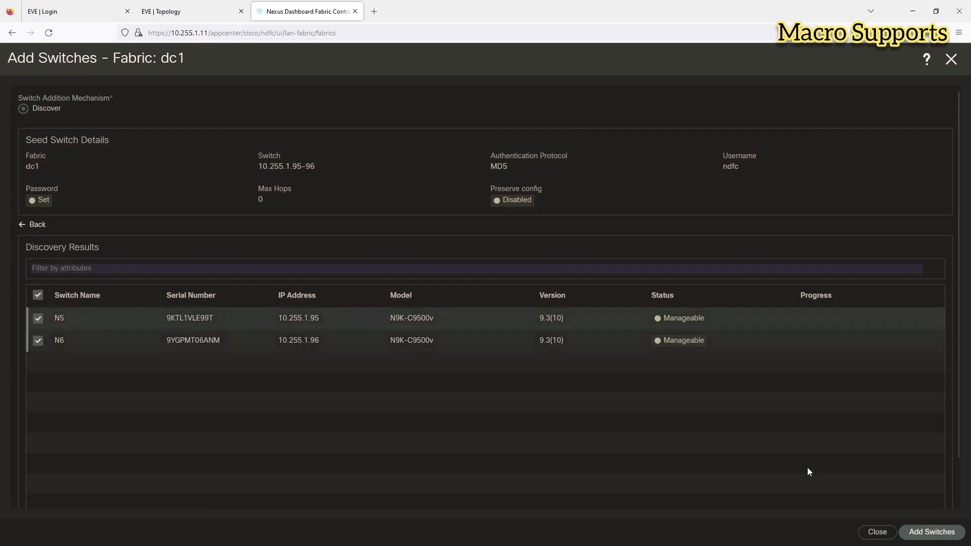
pyautogui.click(932, 532)
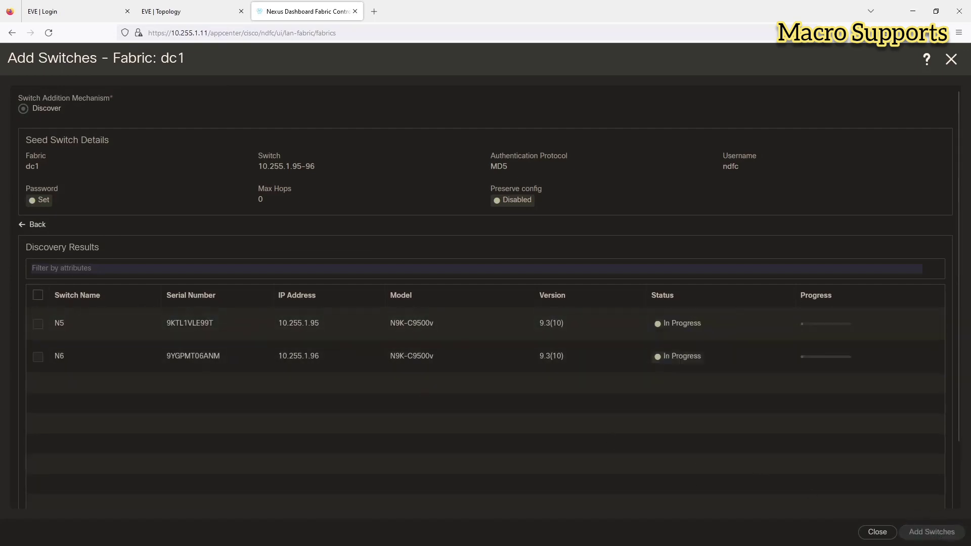
pyautogui.hotkey('alt', 'Tab')
pyautogui.moveTo(52, 121); pyautogui.dragTo(177, 62)
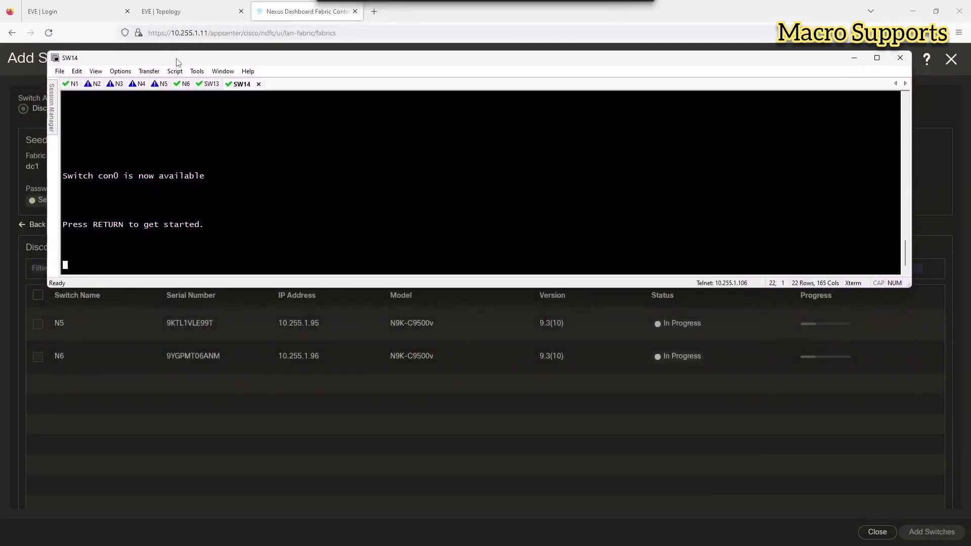
# Step: Check the N5 and N6 console output in SecureCRT, then return to the browser
pyautogui.click(161, 84)
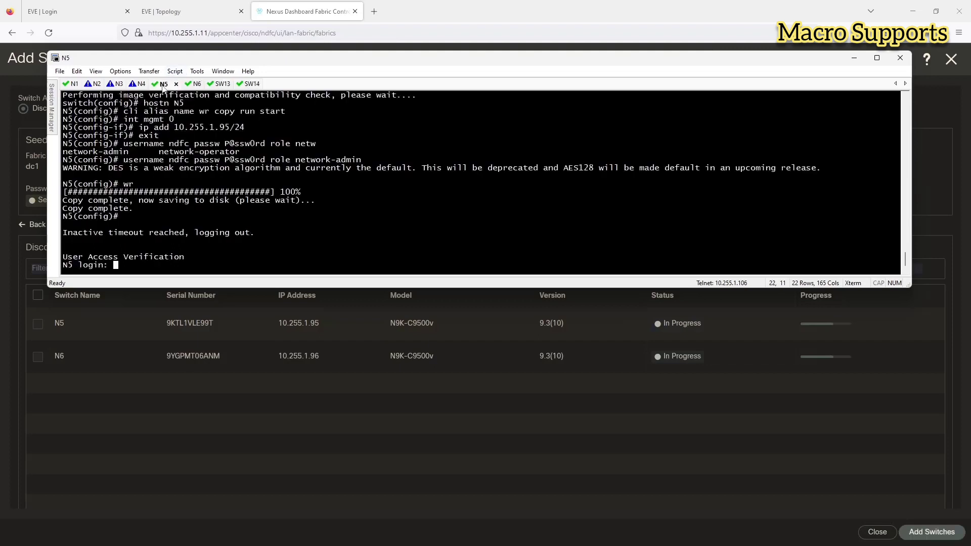
pyautogui.click(186, 85)
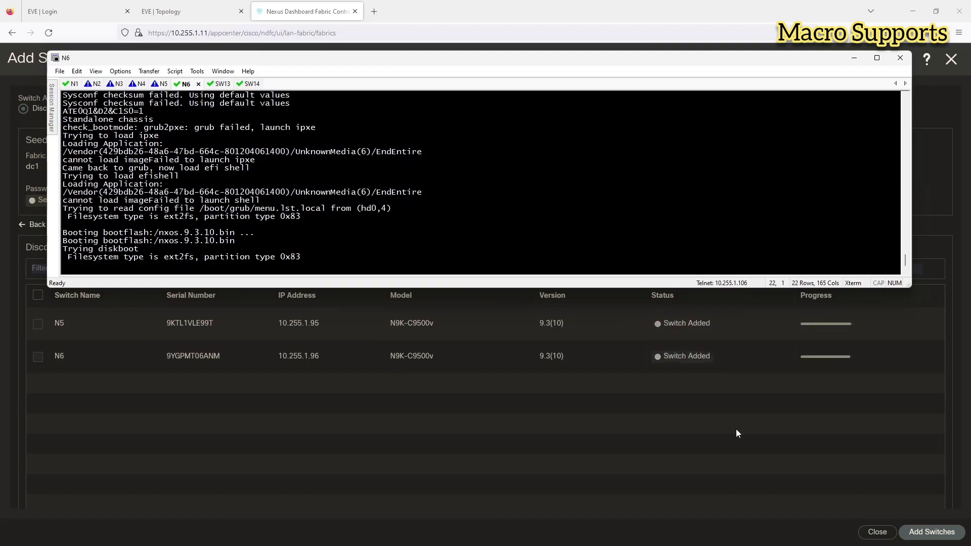
pyautogui.click(734, 413)
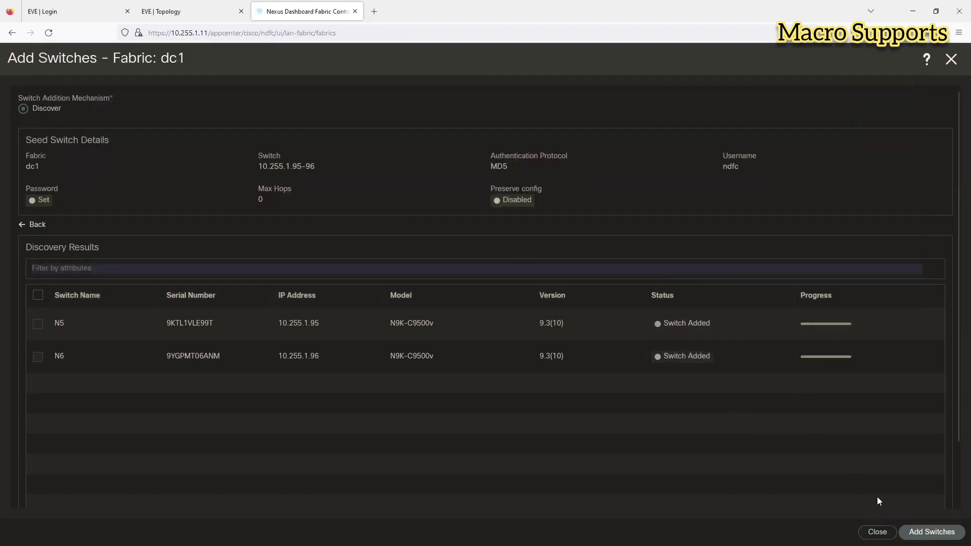
# Step: Close Add Switches and refresh dc1's switch list until N5 and N6 show Healthy
pyautogui.click(878, 532)
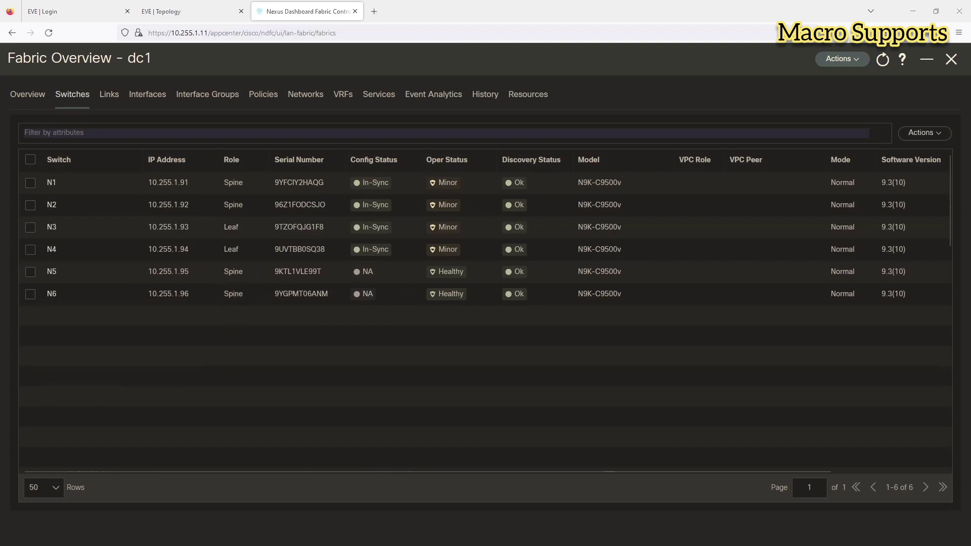
pyautogui.hotkey('alt', 'Tab')
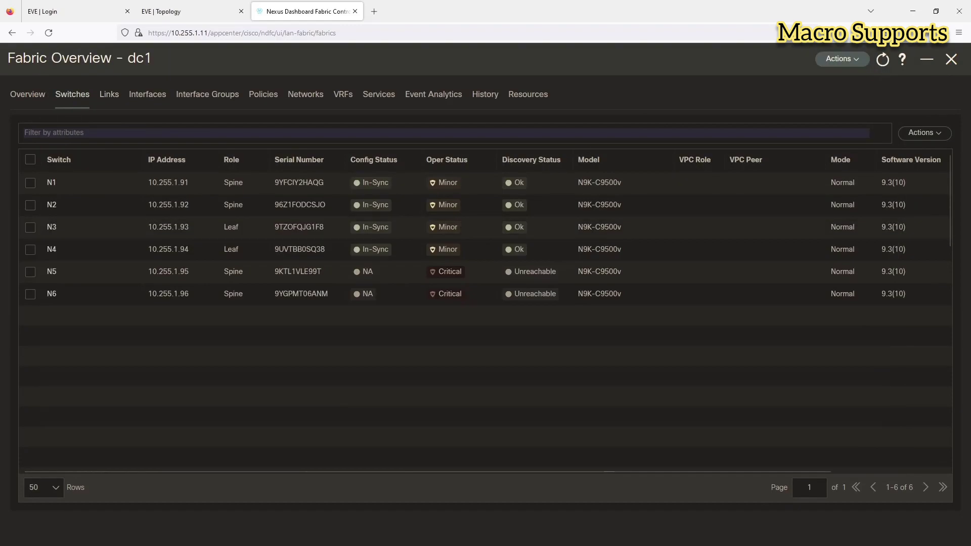
pyautogui.click(27, 94)
pyautogui.click(75, 96)
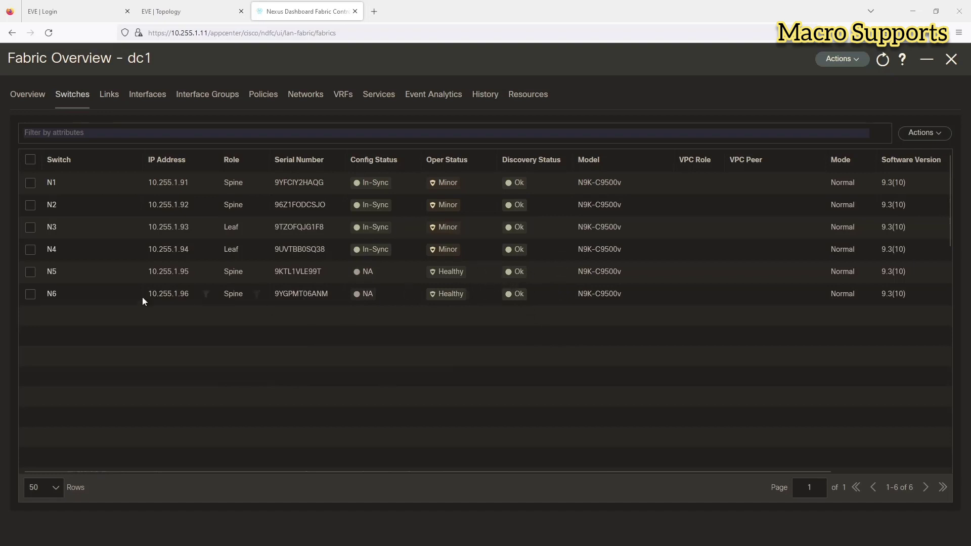
# Step: Change N5 and N6 from Spine to Leaf role, acknowledging the Recalculate and Deploy warning
pyautogui.click(31, 276)
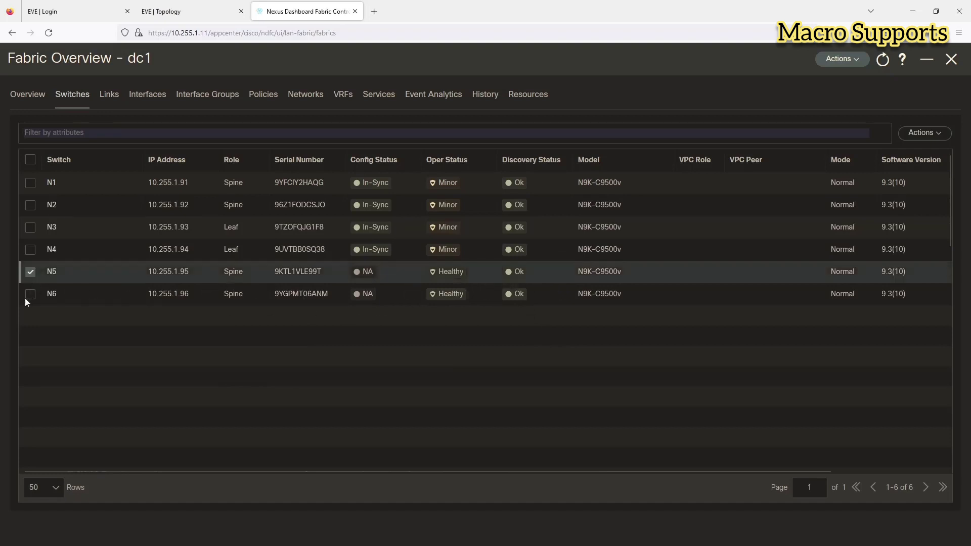
pyautogui.click(27, 296)
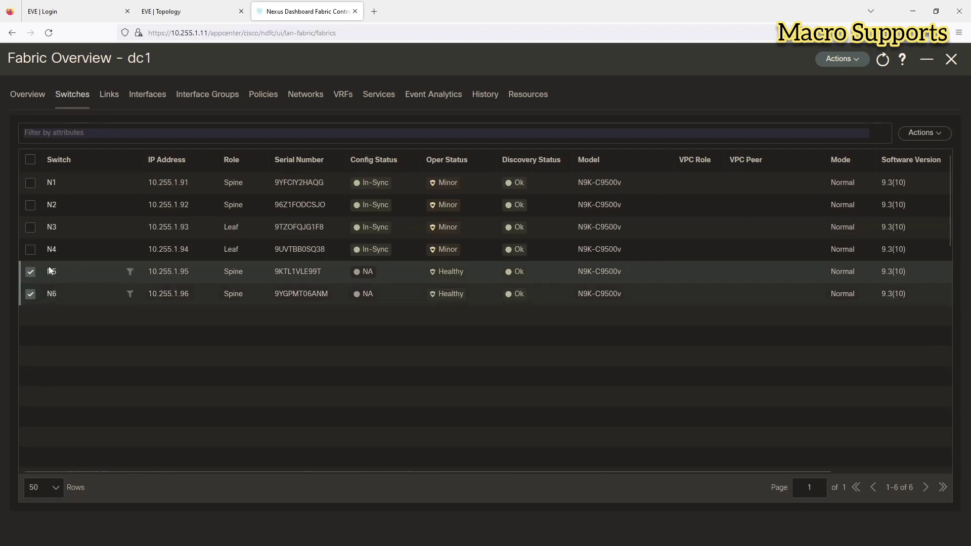
pyautogui.click(923, 137)
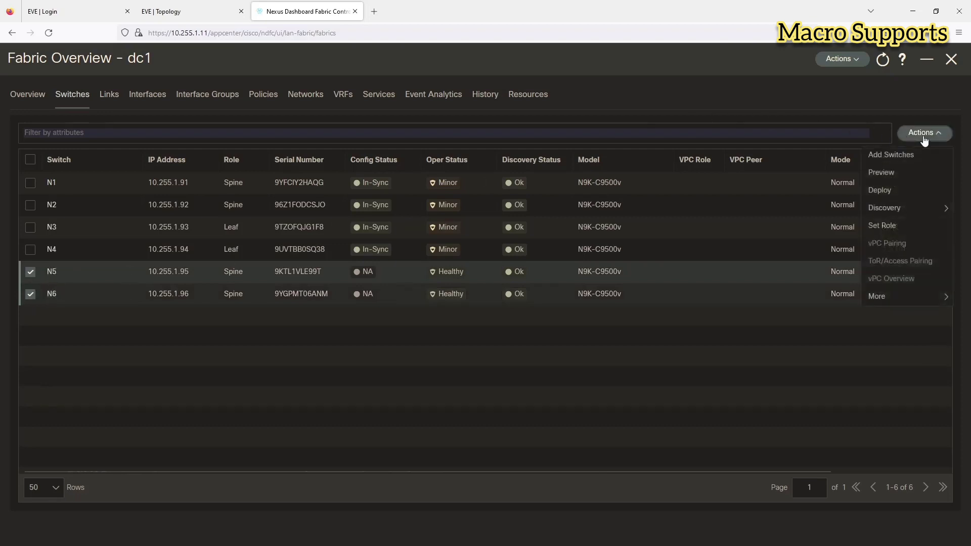
pyautogui.click(881, 226)
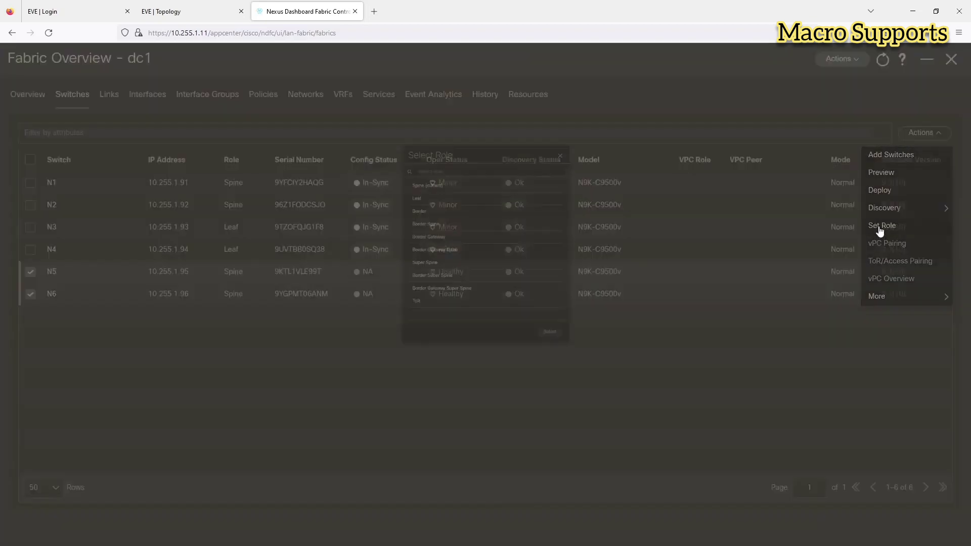
pyautogui.click(388, 145)
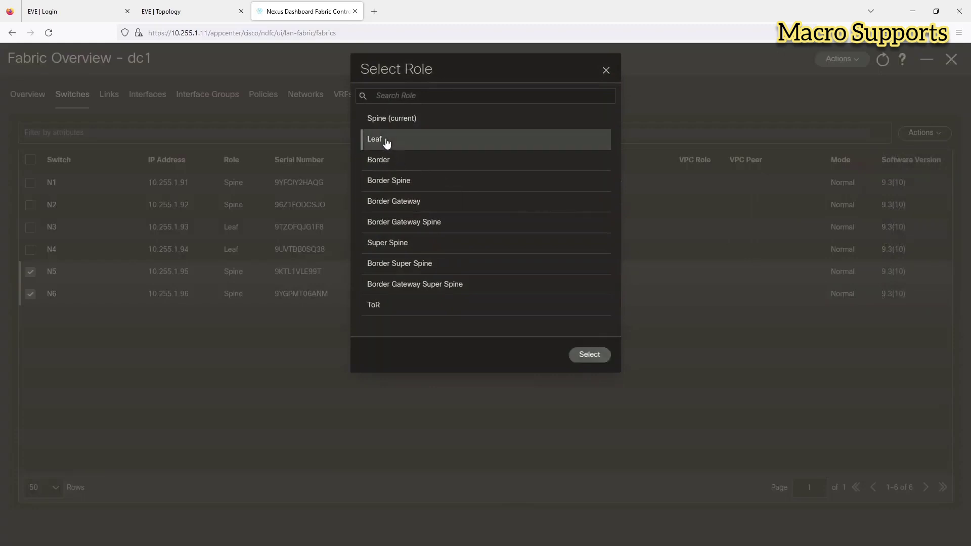
pyautogui.click(590, 355)
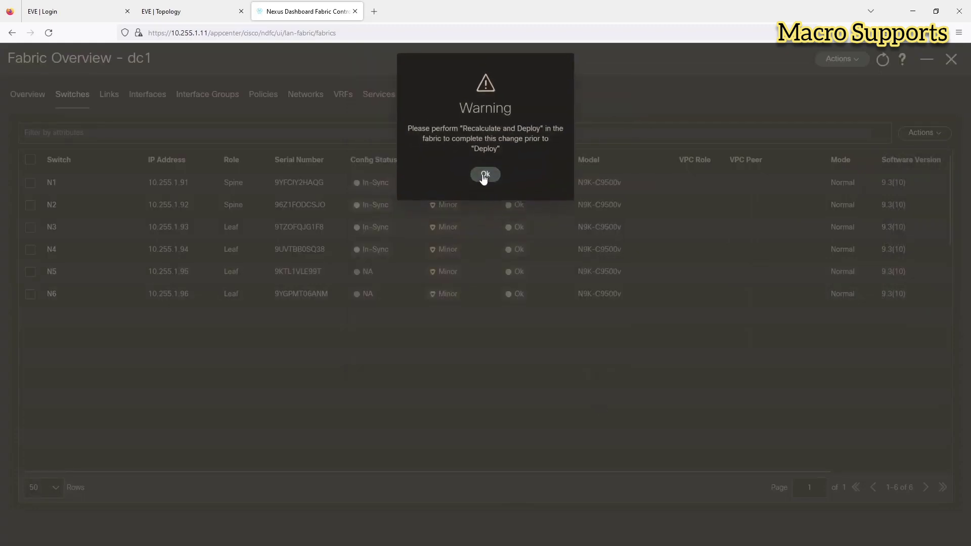
pyautogui.click(484, 175)
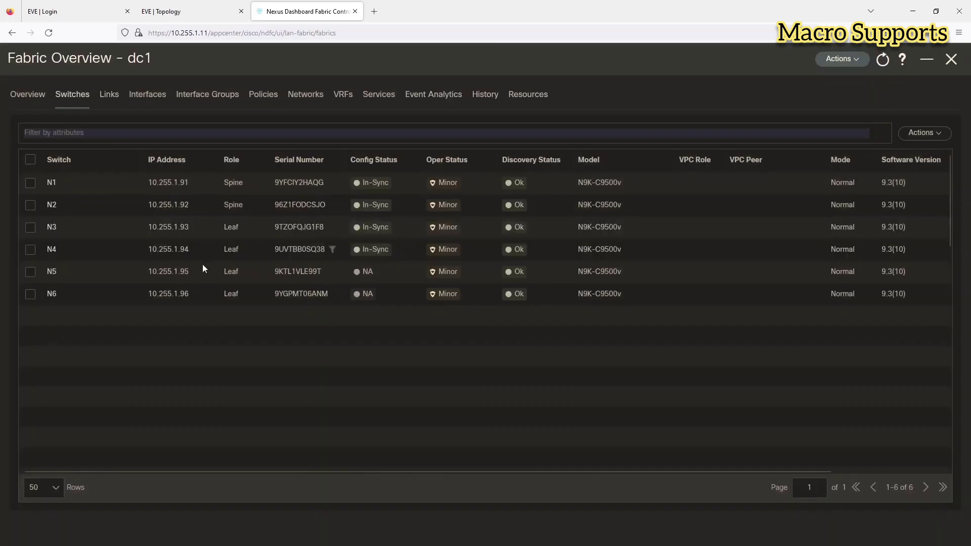
pyautogui.click(31, 272)
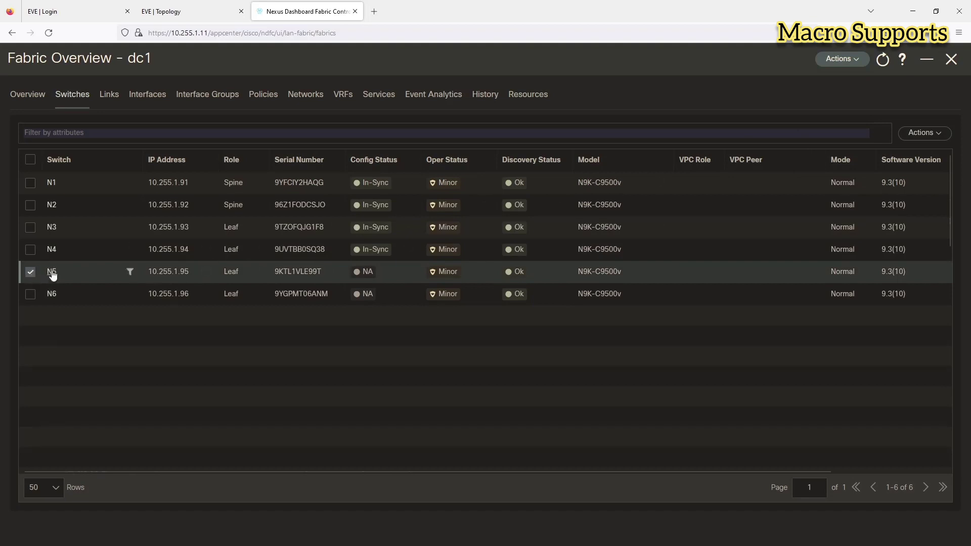
pyautogui.click(921, 133)
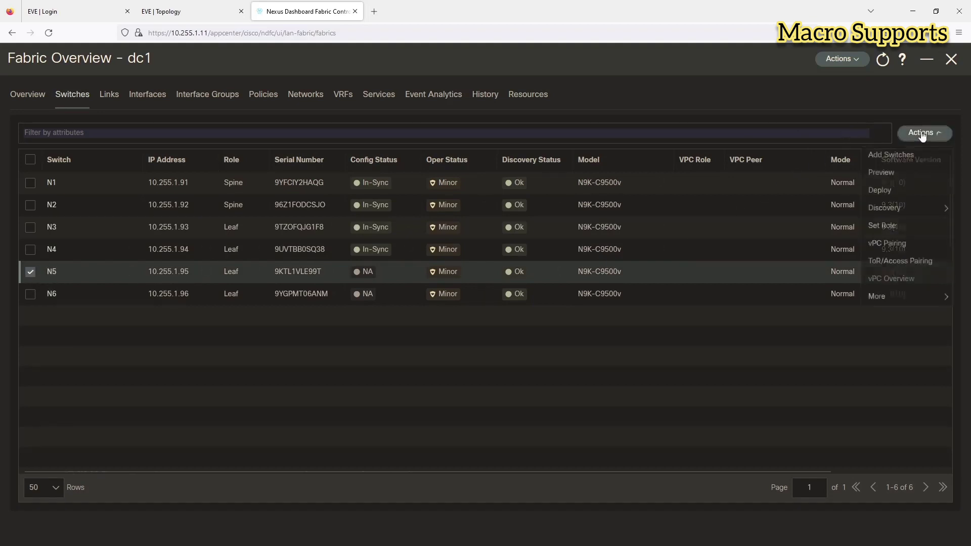
pyautogui.click(879, 246)
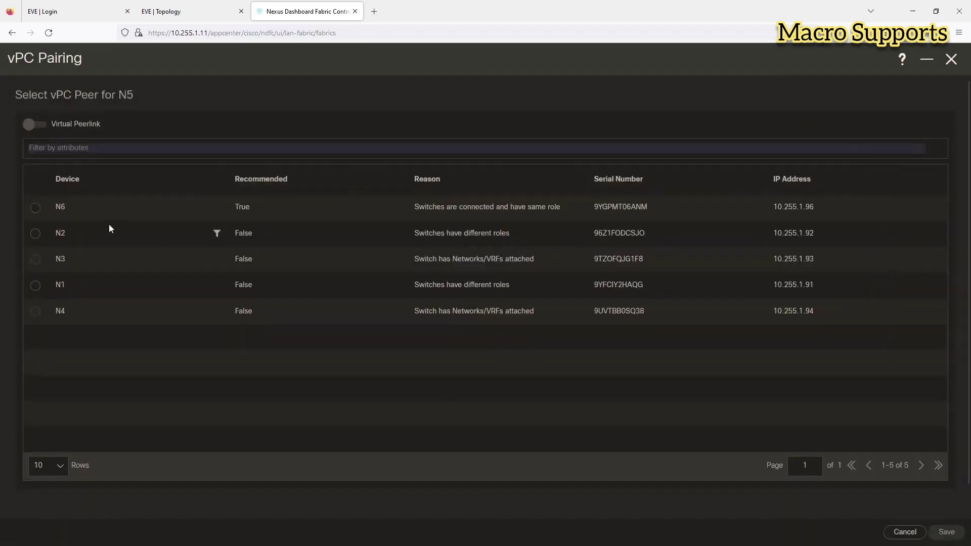
pyautogui.click(40, 208)
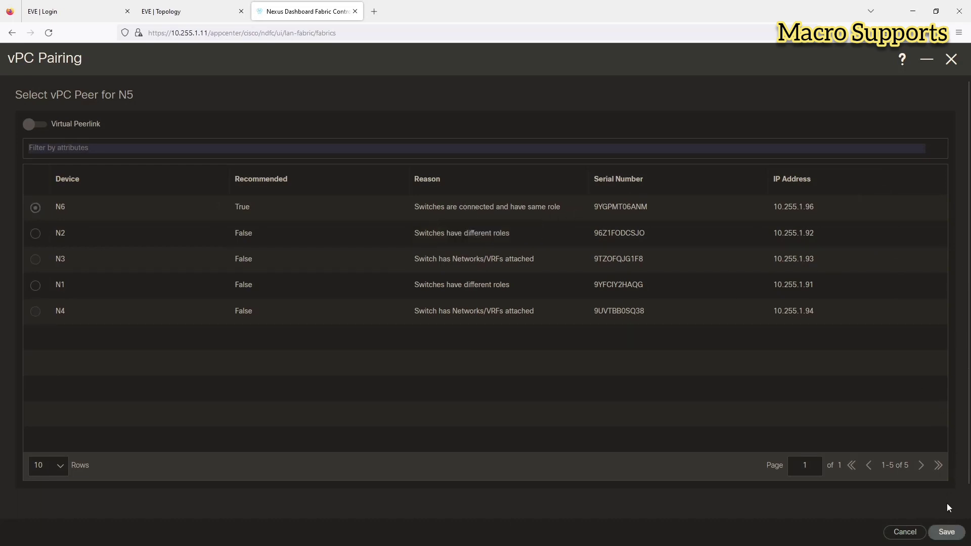
pyautogui.click(943, 532)
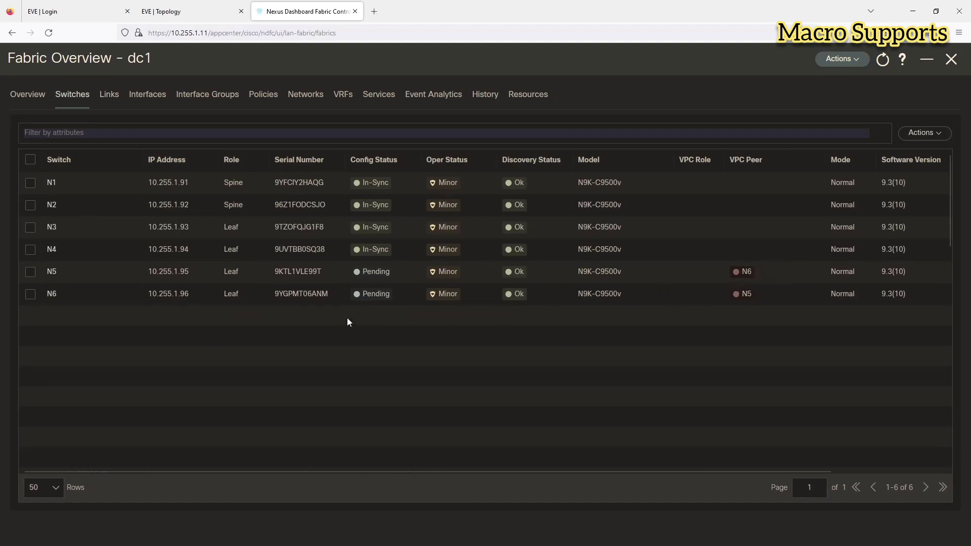
# Step: Run Recalculate and Deploy on fabric dc1 to preview 470 pending lines per leaf
pyautogui.click(848, 62)
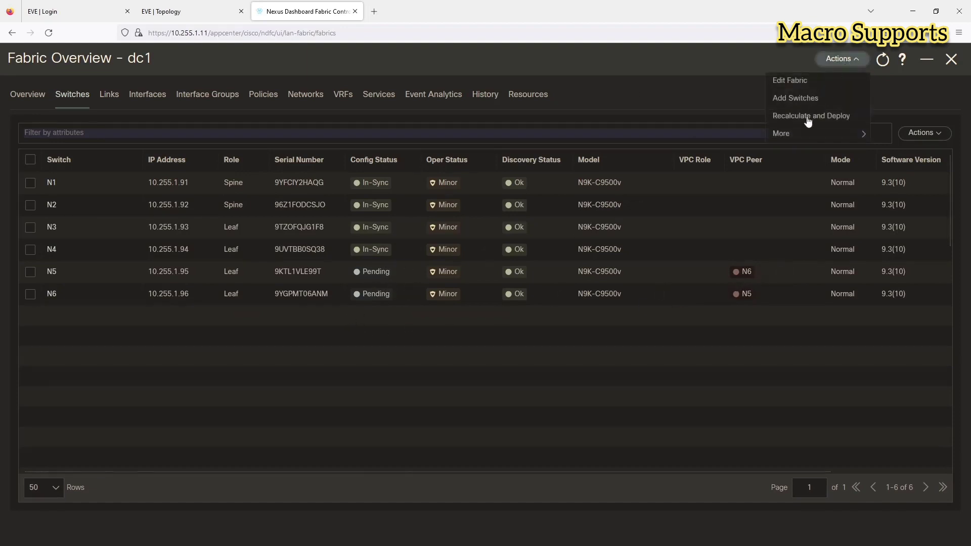
pyautogui.click(807, 121)
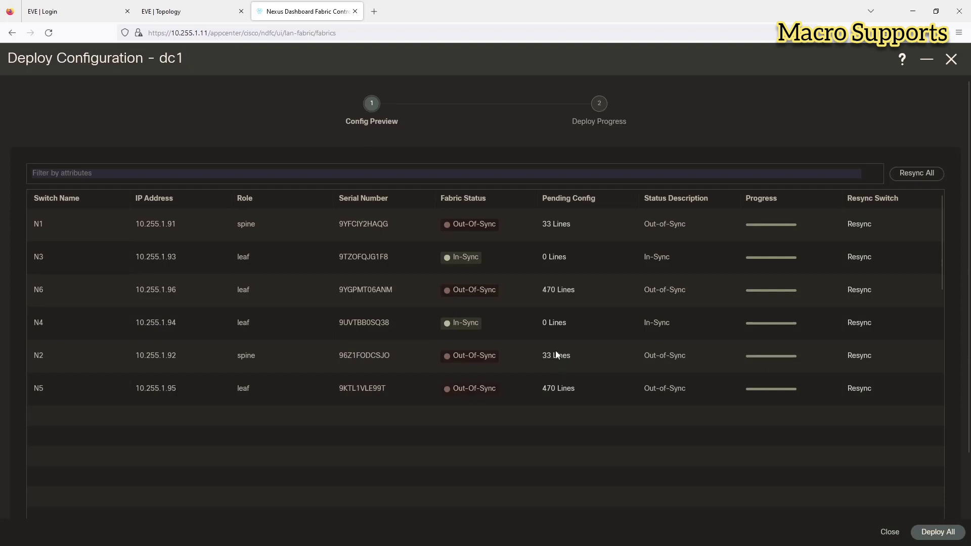
pyautogui.click(562, 296)
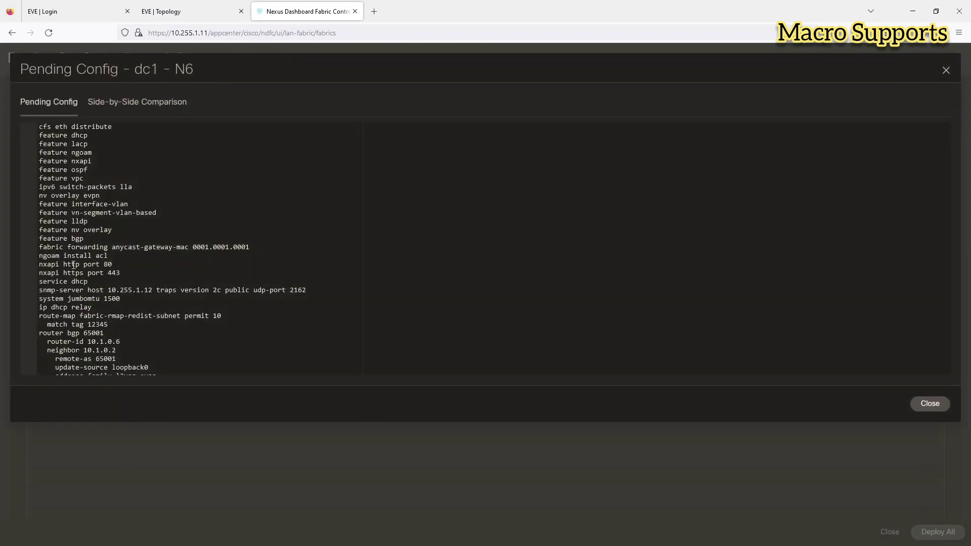
pyautogui.scroll(-3, 197, 242)
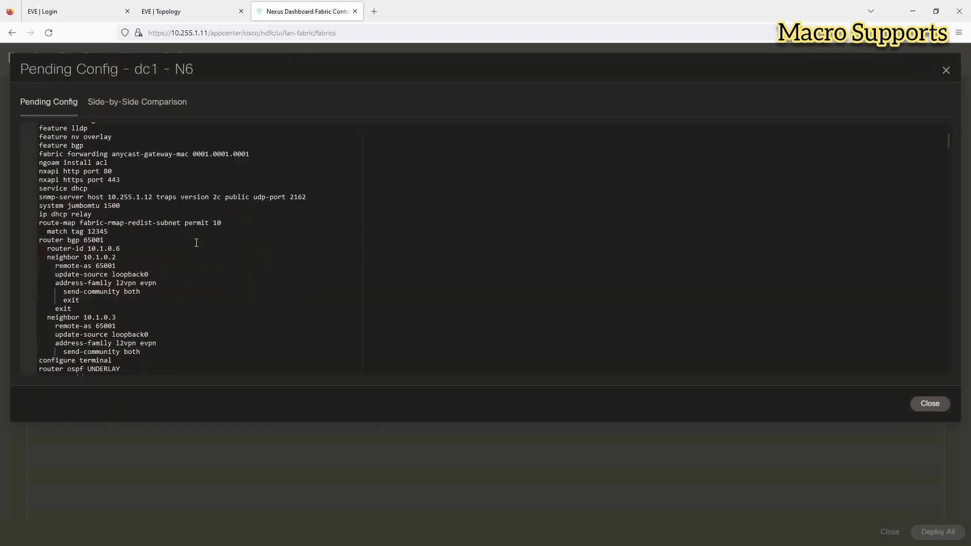
pyautogui.scroll(-3, 195, 242)
pyautogui.scroll(-2, 130, 245)
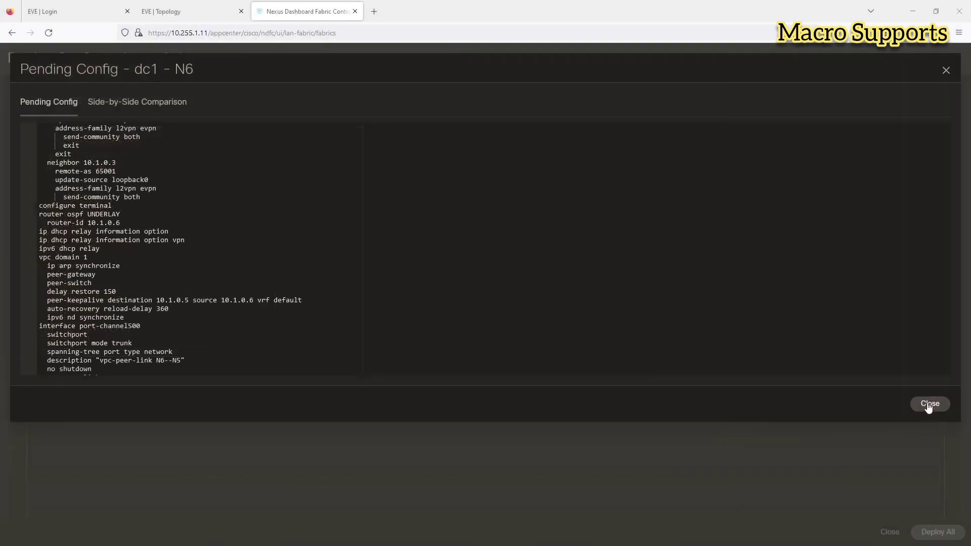
pyautogui.click(705, 370)
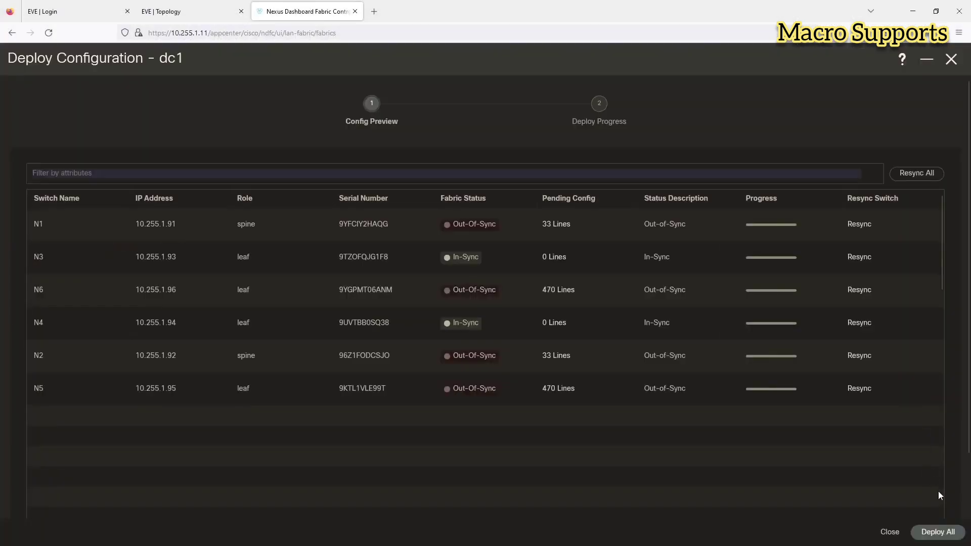
# Step: Deploy all pending dc1 configuration, then switch over to the console sessions
pyautogui.click(939, 532)
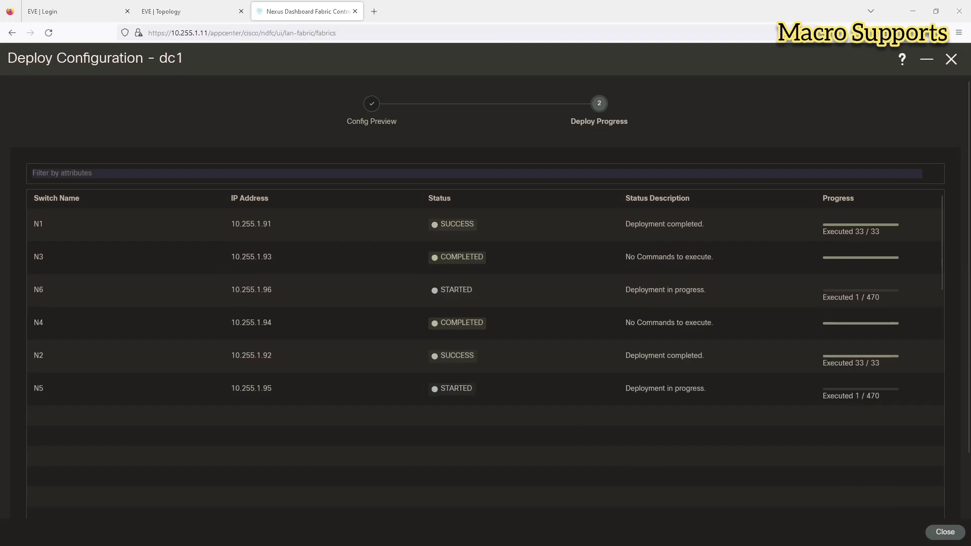
pyautogui.hotkey('alt', 'Tab')
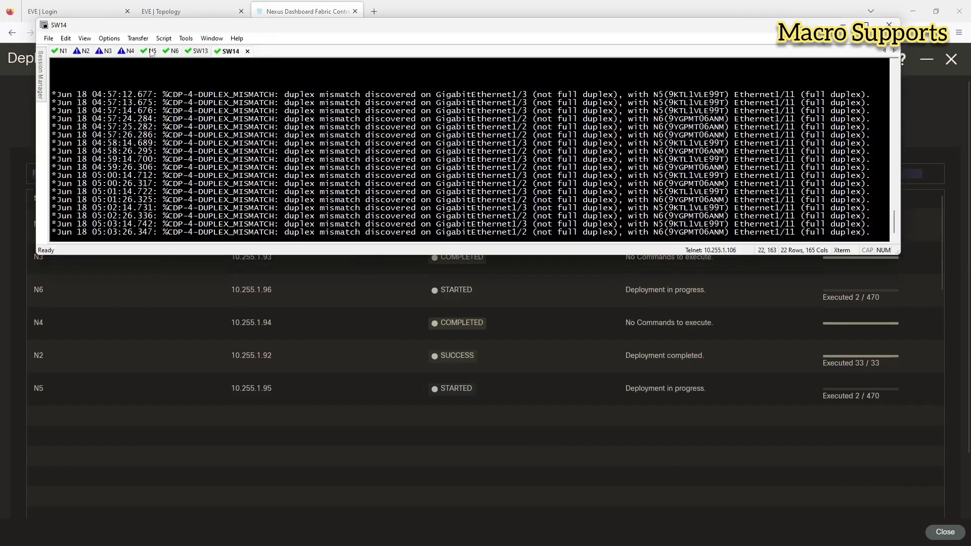
# Step: Read N5's console log of vPC and NX-API changes, then return to deployment progress
pyautogui.click(153, 52)
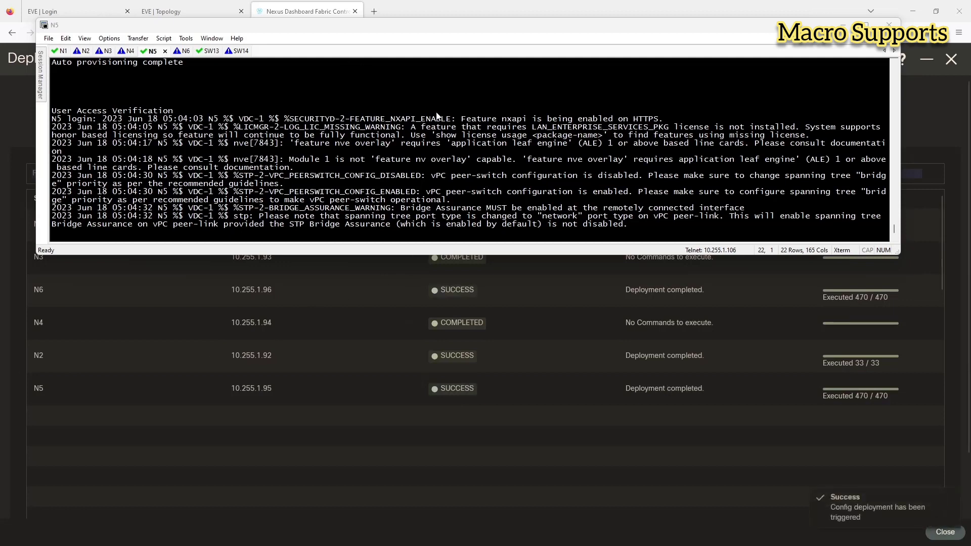
pyautogui.click(760, 529)
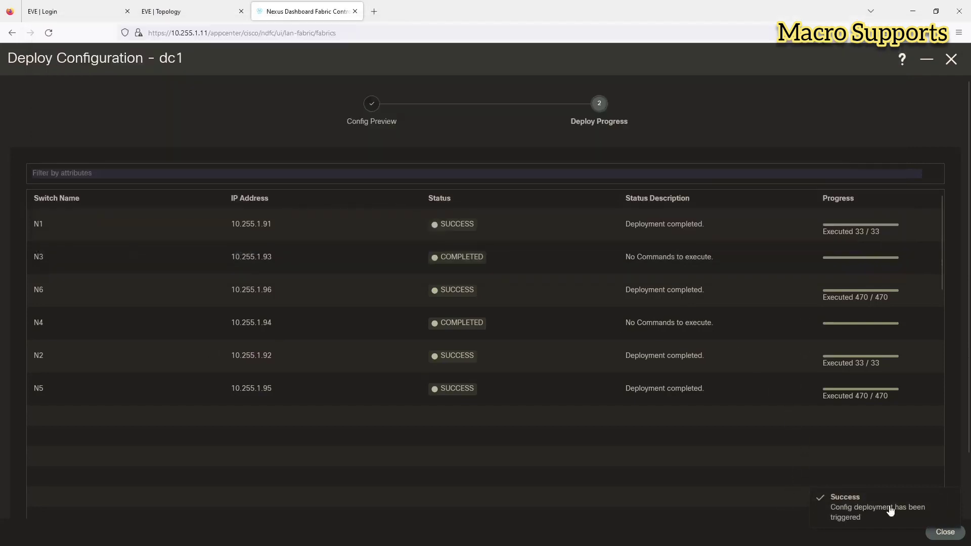
# Step: Close the deployment wizard, glance at the EVE topology map, and return to dc1's switches
pyautogui.click(942, 530)
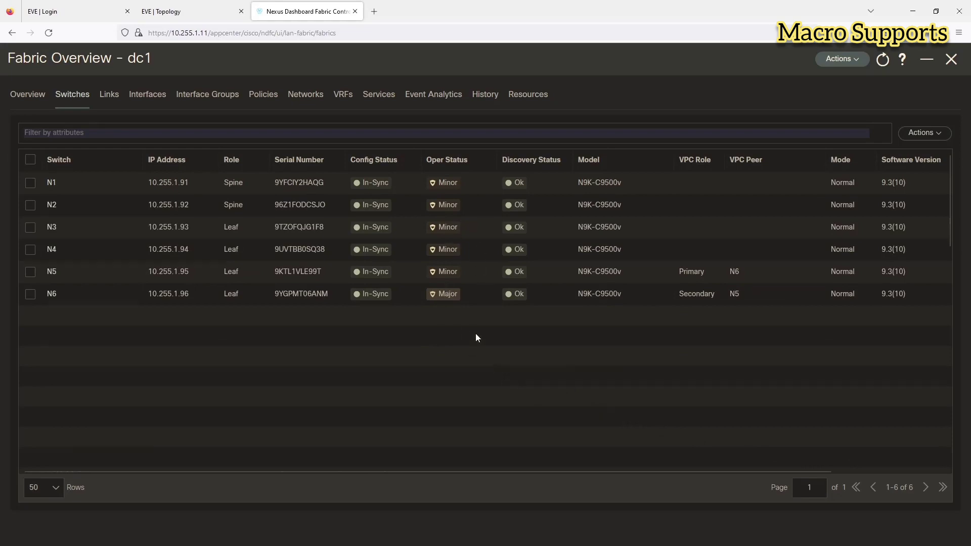
pyautogui.click(168, 16)
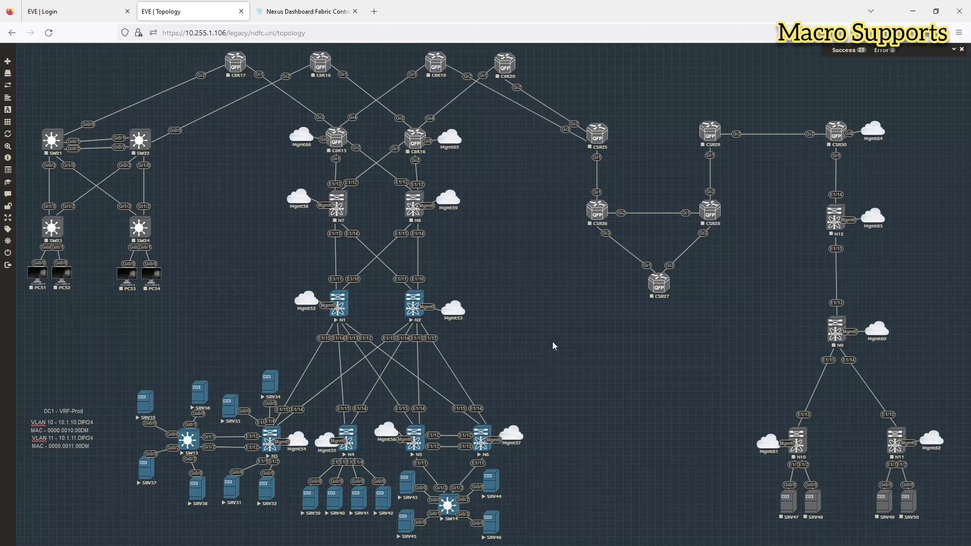
pyautogui.click(320, 12)
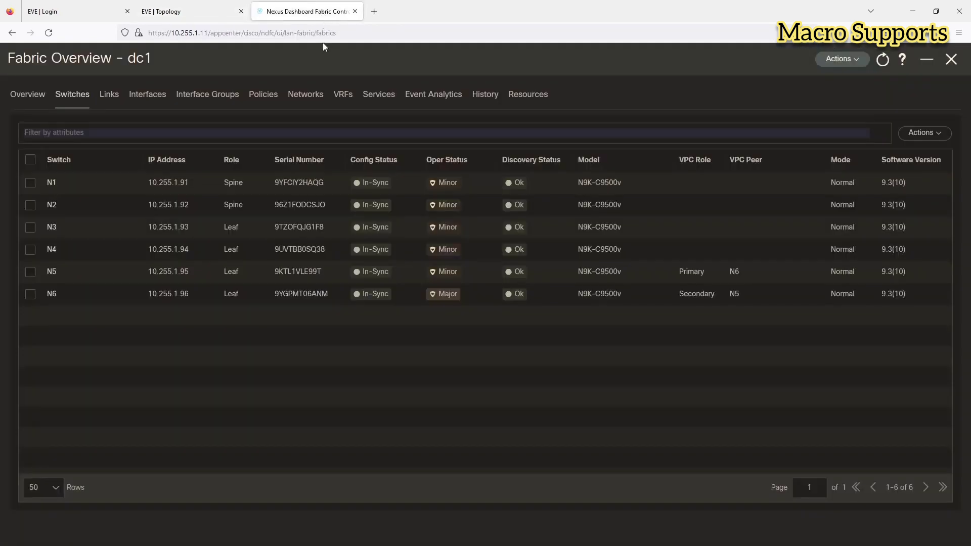
# Step: Open switch N5's Switch Overview, list its interfaces and start creating a new interface
pyautogui.click(51, 272)
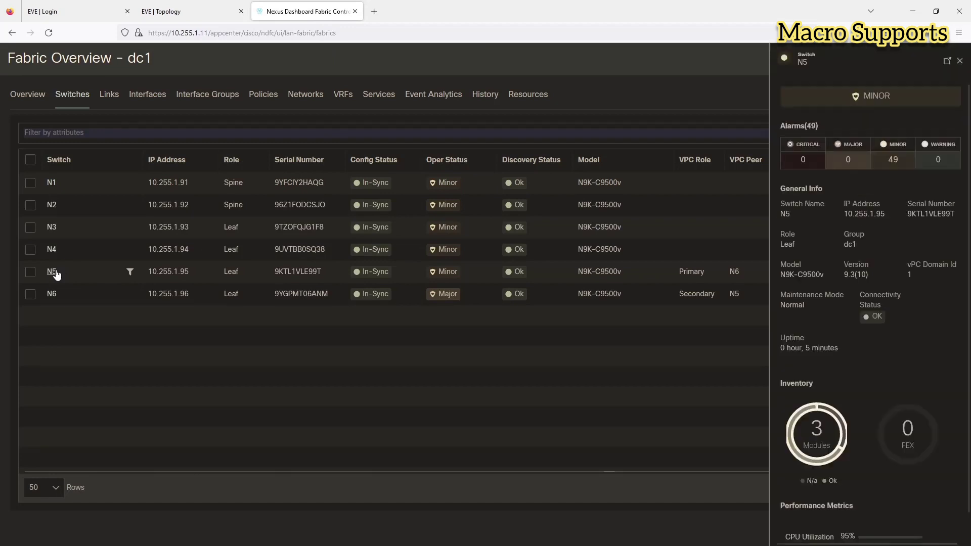
pyautogui.click(946, 61)
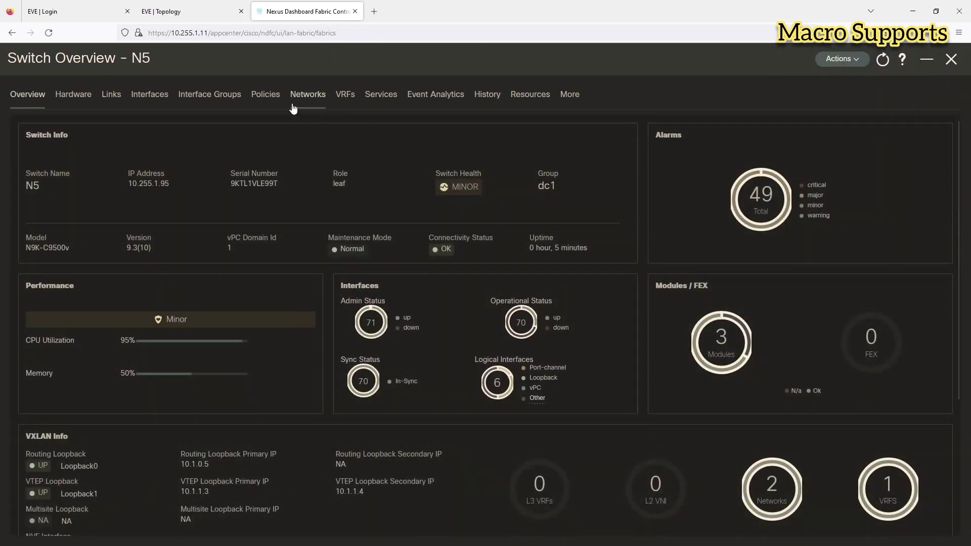
pyautogui.click(140, 96)
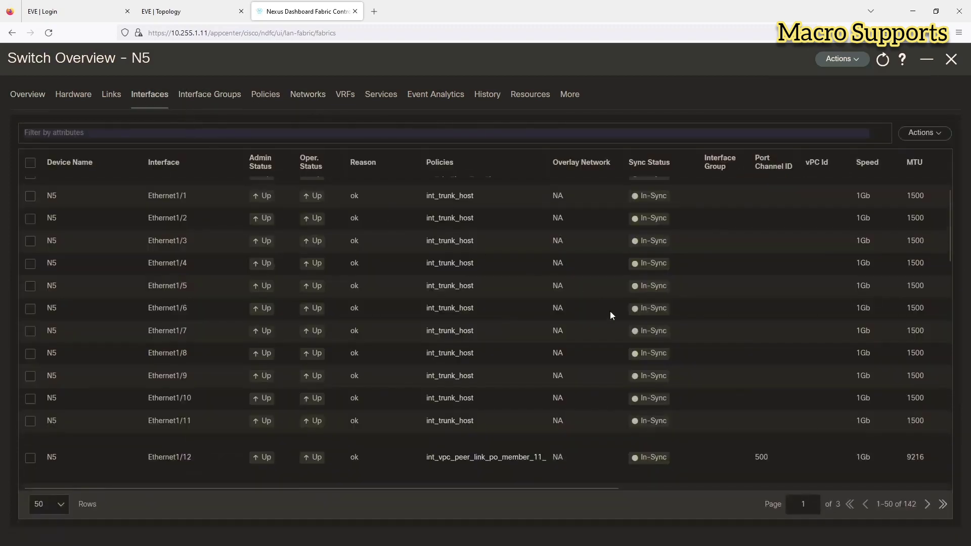
pyautogui.scroll(3, 613, 317)
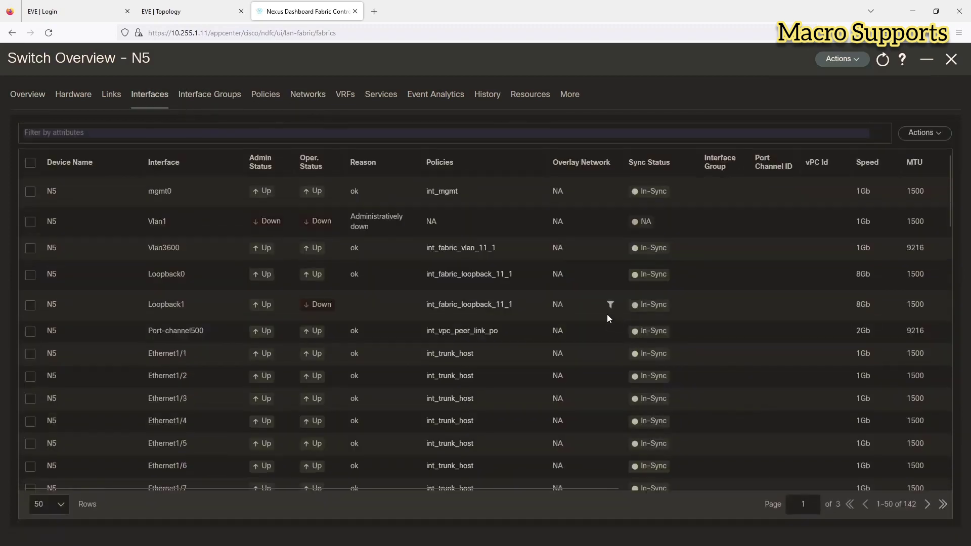
pyautogui.click(936, 138)
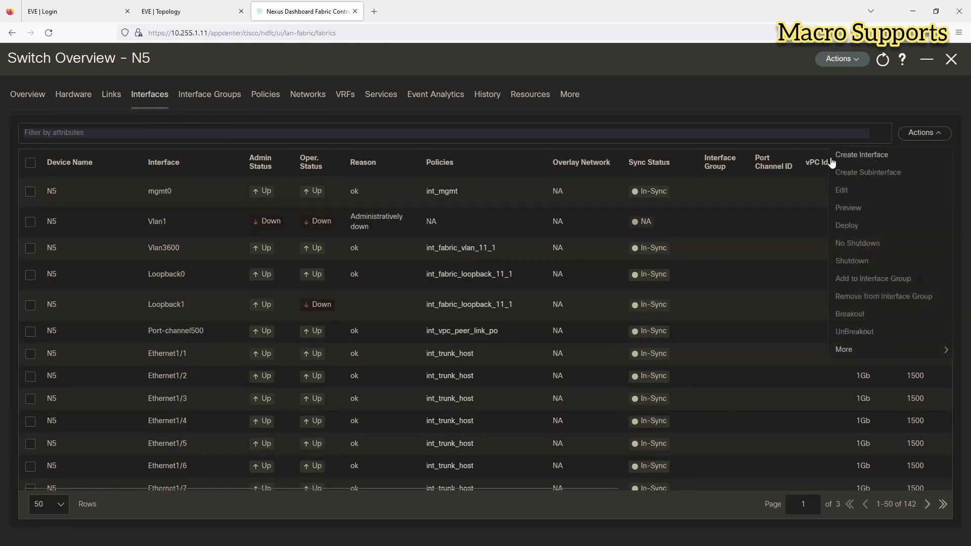
pyautogui.click(832, 157)
# Step: Make the new interface a virtual port channel on vPC pair N5---N6 with vPC ID 11
pyautogui.click(326, 124)
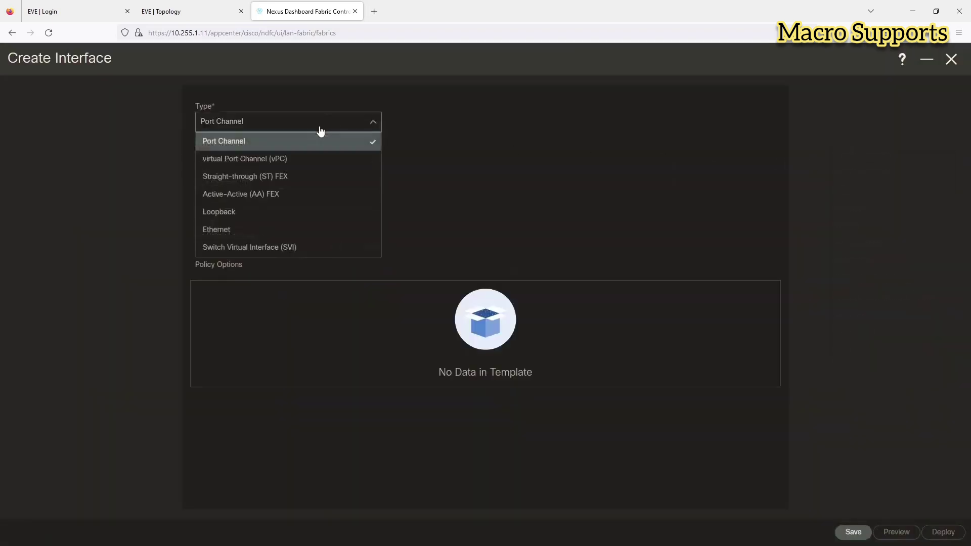
pyautogui.click(286, 161)
pyautogui.click(286, 161)
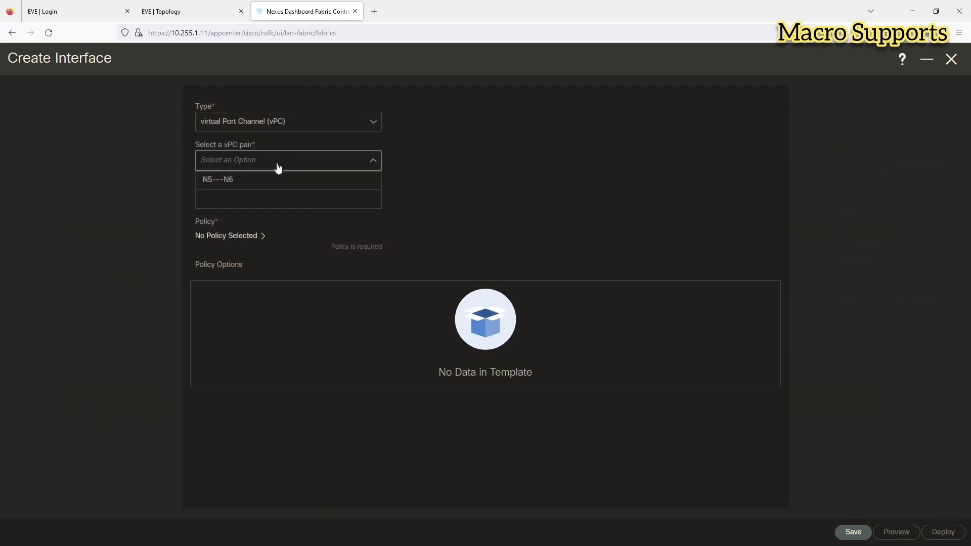
pyautogui.click(251, 178)
pyautogui.click(231, 205)
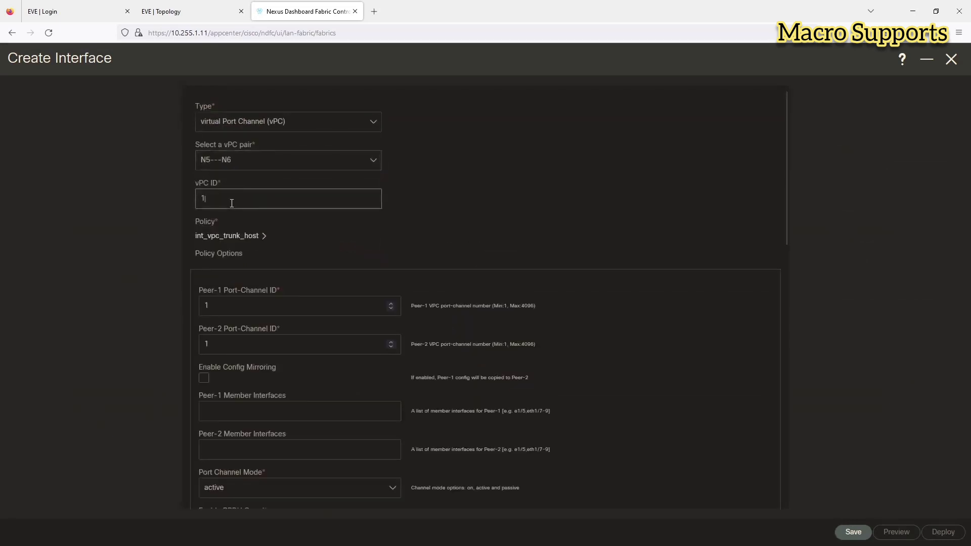
pyautogui.write('1')
pyautogui.click(483, 223)
# Step: Add eth1/11 as Peer-1 member interface and enable config mirroring to Peer-2
pyautogui.scroll(-3, 488, 238)
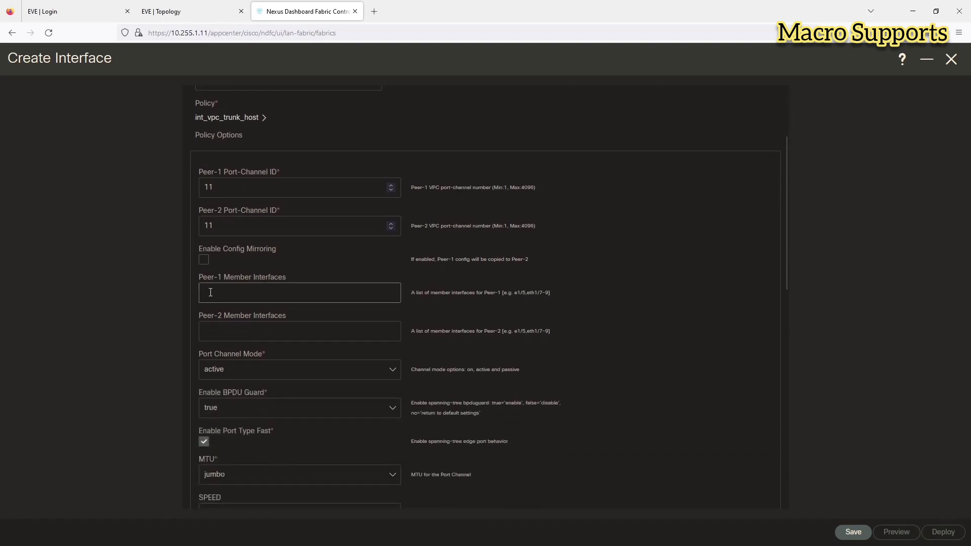
pyautogui.click(221, 299)
pyautogui.write('eth1/11')
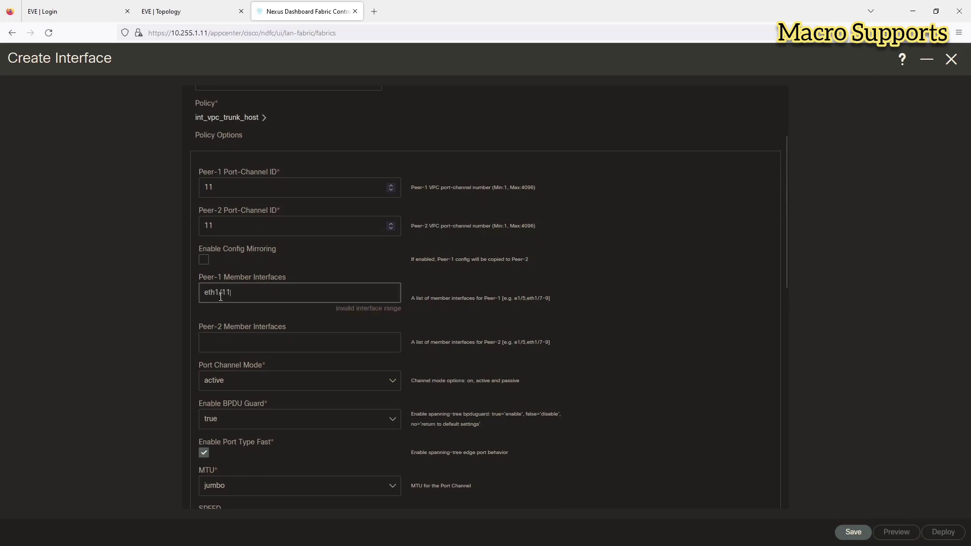
pyautogui.click(282, 271)
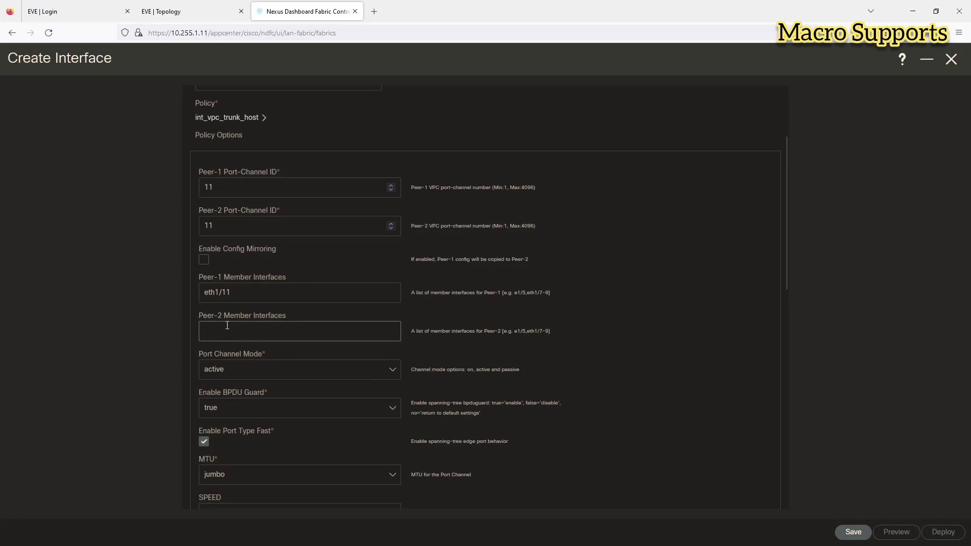
pyautogui.click(203, 260)
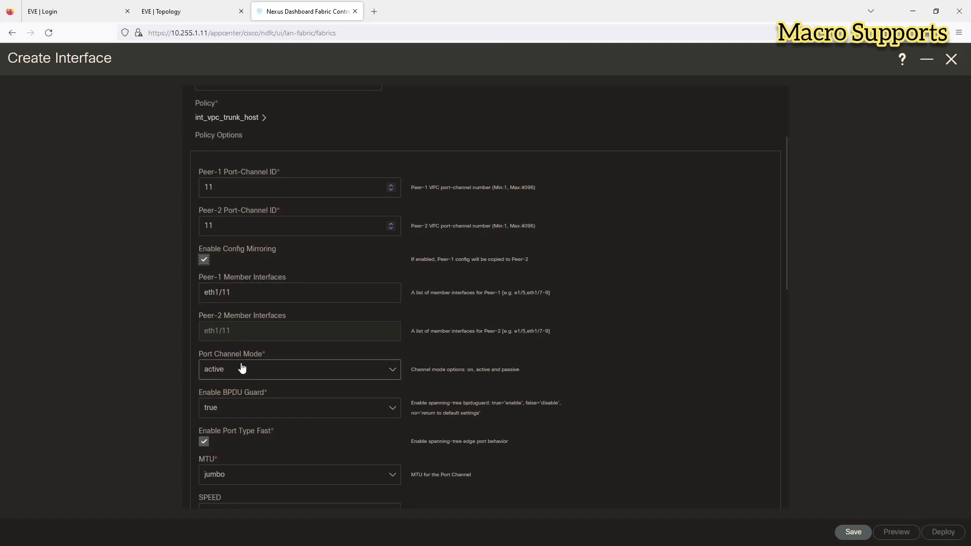
# Step: Set BPDU guard to no and MTU to default
pyautogui.scroll(-3, 240, 373)
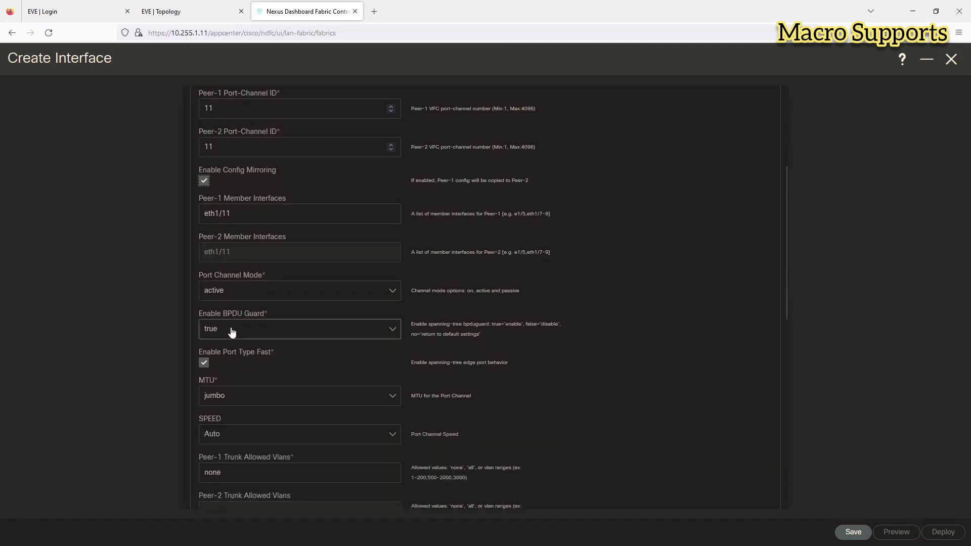
pyautogui.click(232, 329)
pyautogui.click(226, 385)
pyautogui.scroll(-3, 242, 375)
pyautogui.click(217, 316)
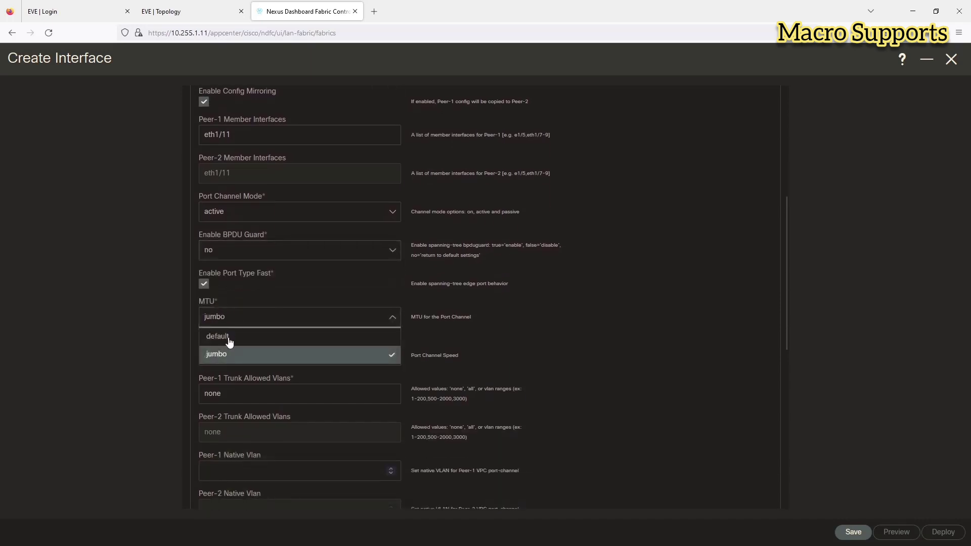
pyautogui.click(232, 338)
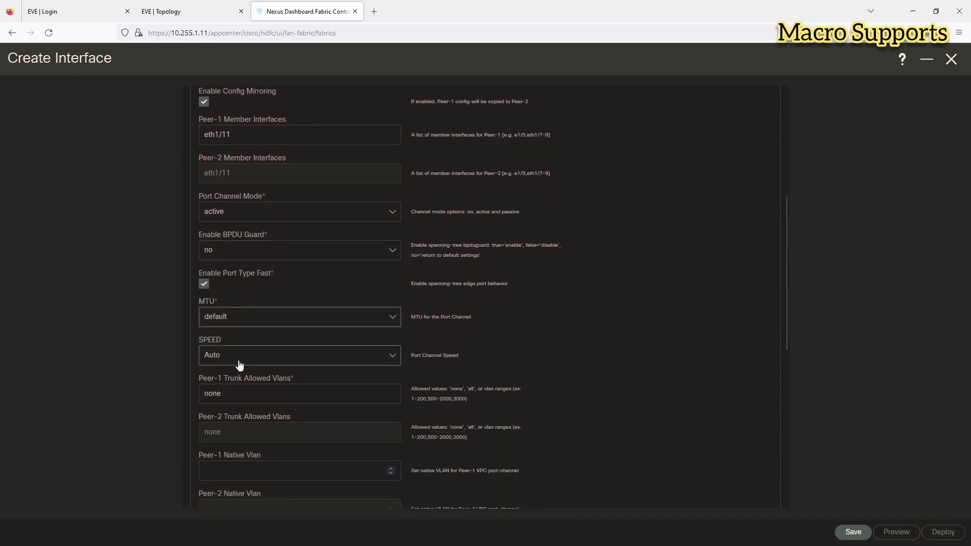
# Step: Allow trunk VLANs 10-11 on Peer-1 and save the vPC port-channel interface
pyautogui.scroll(-2, 239, 366)
pyautogui.click(238, 352)
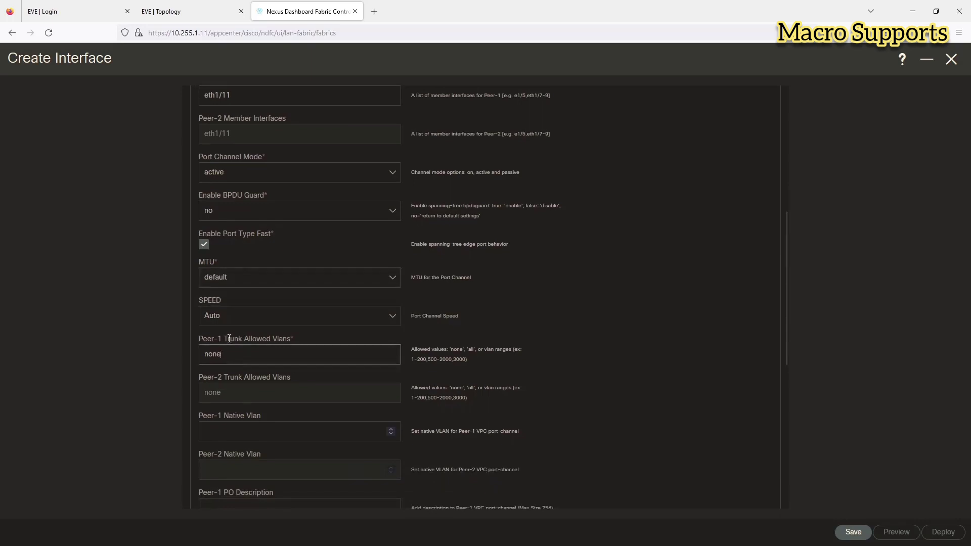
pyautogui.press('BackSpace')
pyautogui.press('BackSpace')
pyautogui.press('BackSpace')
pyautogui.press('BackSpace')
pyautogui.write('10-11')
pyautogui.click(338, 338)
pyautogui.scroll(-2, 339, 337)
pyautogui.scroll(-2, 340, 343)
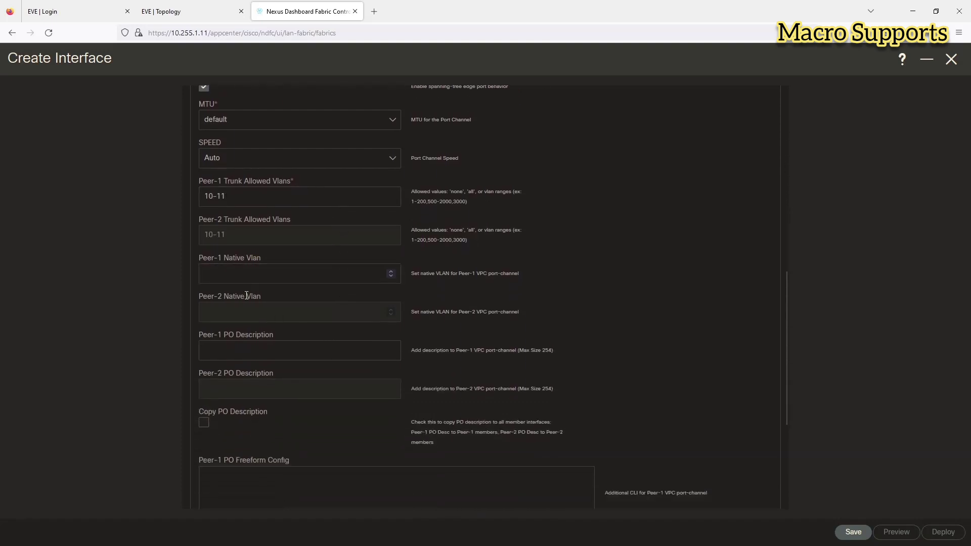
pyautogui.scroll(-4, 246, 295)
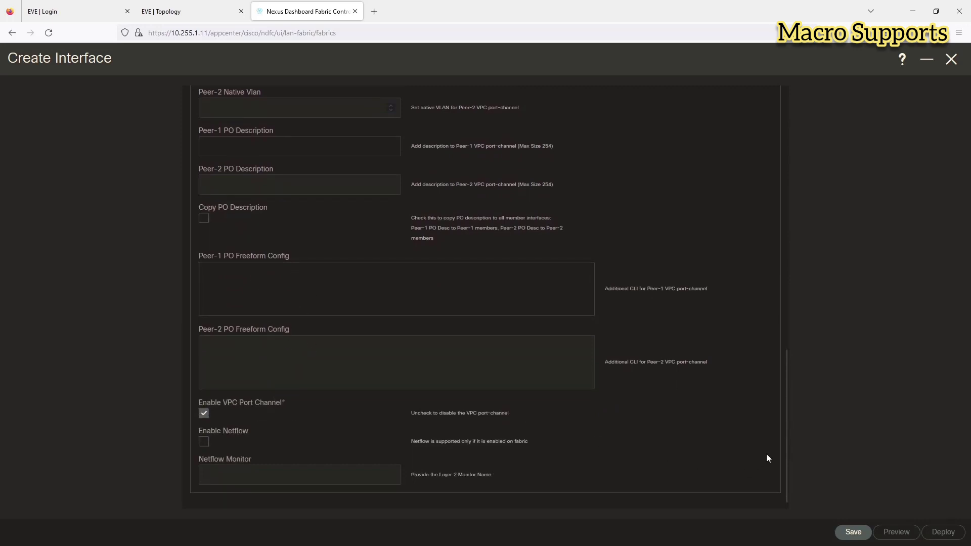
pyautogui.click(849, 534)
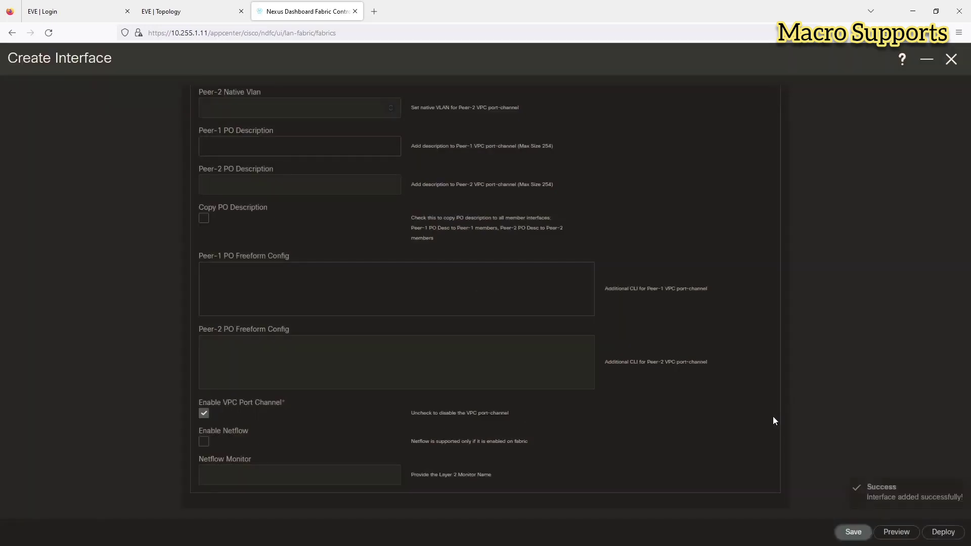
# Step: Review N5's pending config, deploy vPC11 to N5 and N6, and close the interface form
pyautogui.click(944, 532)
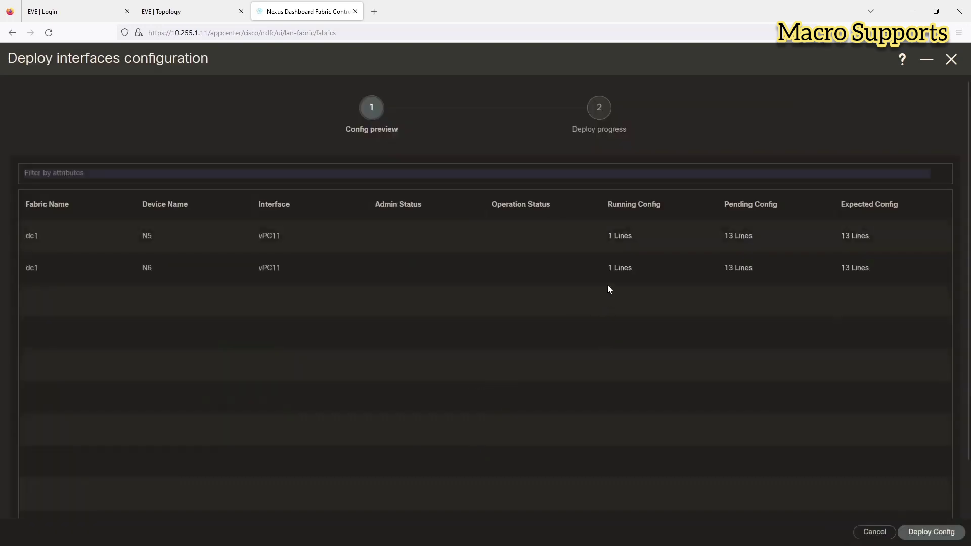
pyautogui.click(739, 236)
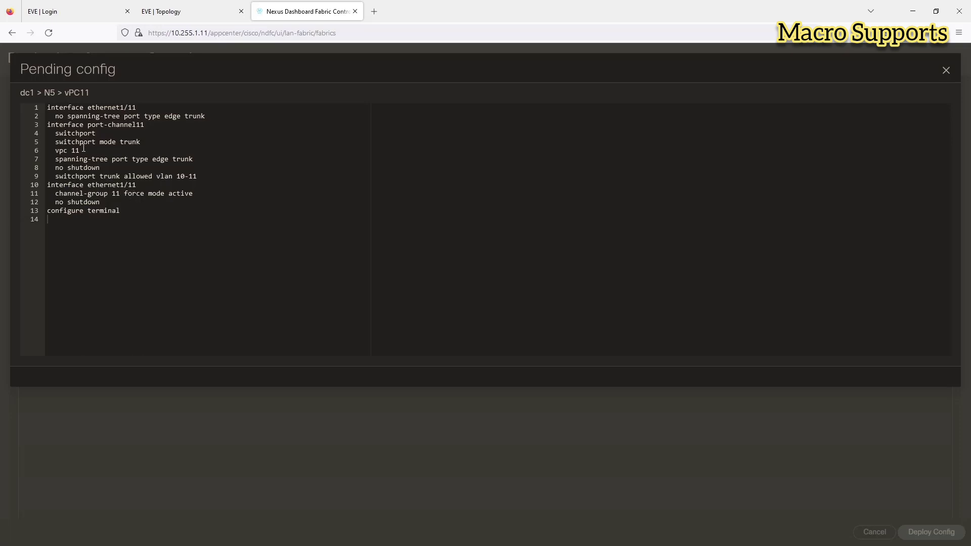
pyautogui.click(944, 71)
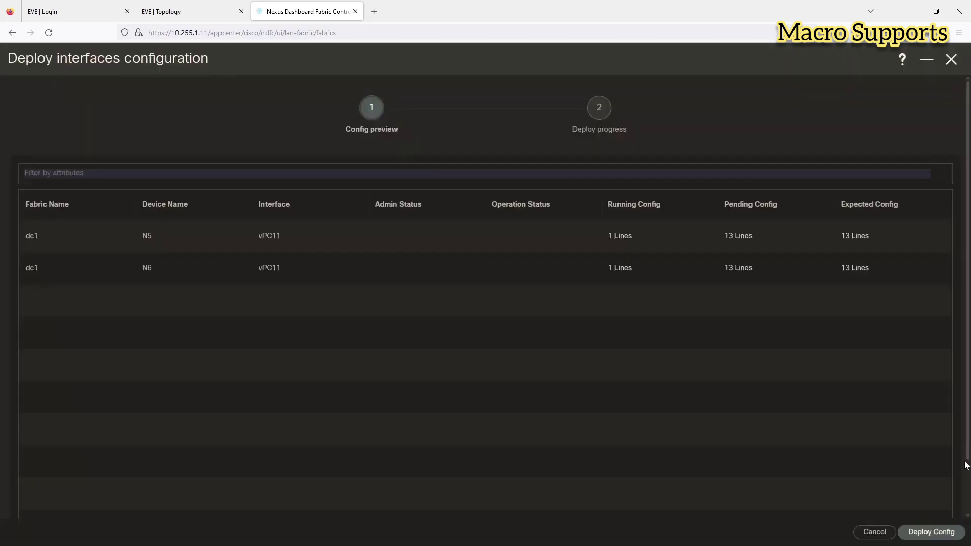
pyautogui.click(923, 534)
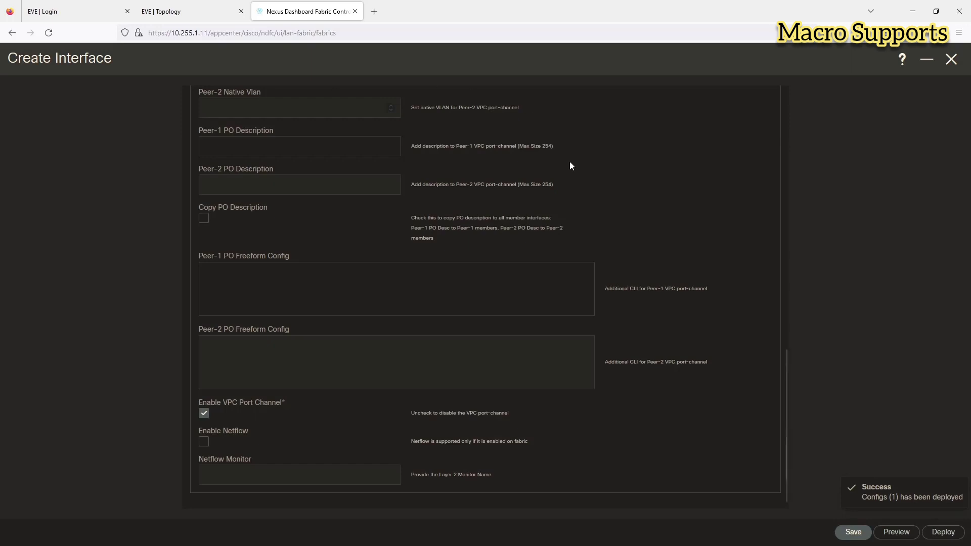
pyautogui.click(951, 59)
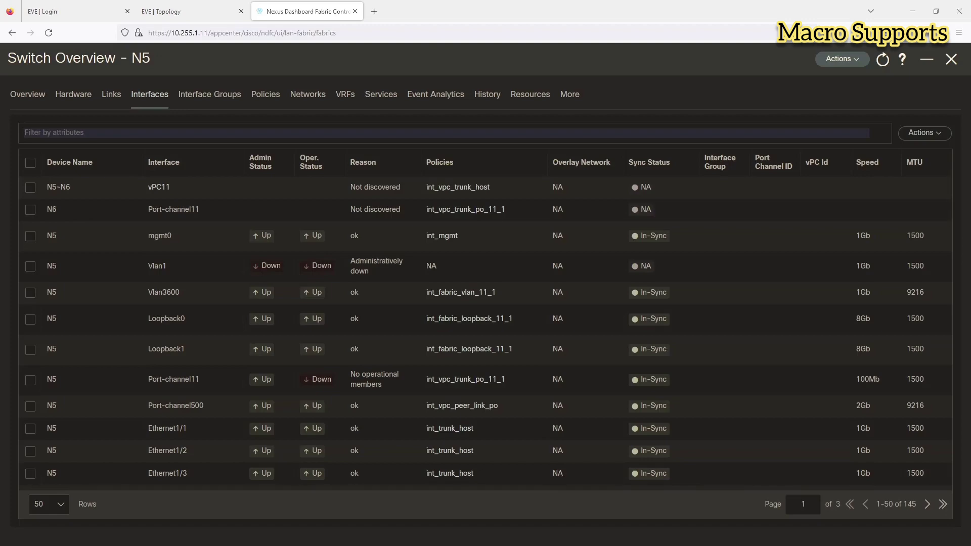
# Step: Bring up SecureCRT and select the SW14 console session
pyautogui.hotkey('alt', 'Tab')
pyautogui.click(241, 51)
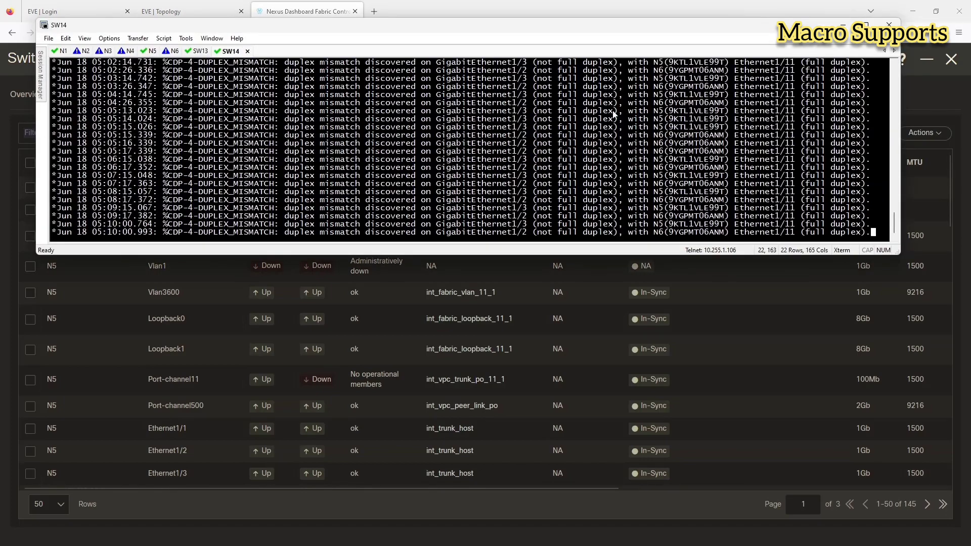
# Step: Enter privileged and global configuration mode on SW14 and set hostname SW14
pyautogui.click(195, 11)
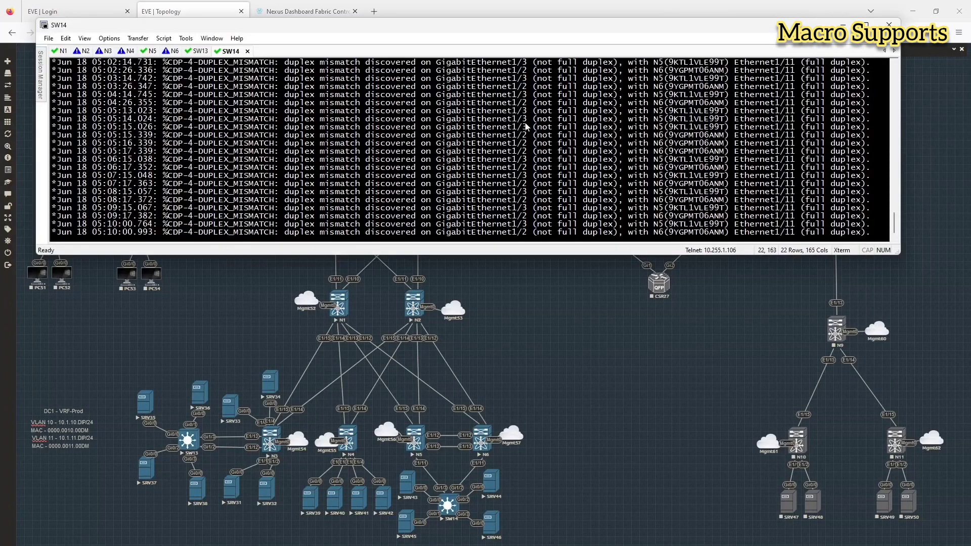
pyautogui.press('Return')
pyautogui.write('en')
pyautogui.press('Return')
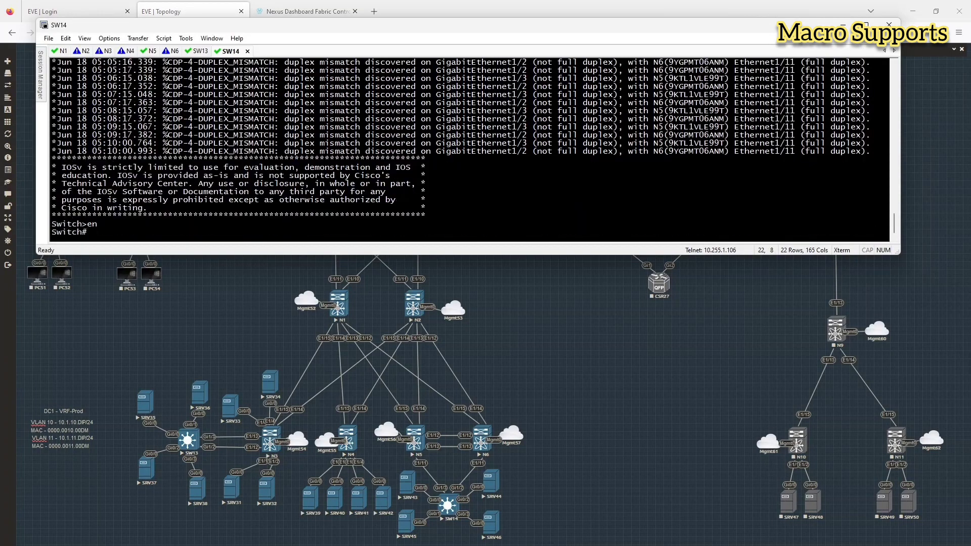
pyautogui.write('conf t')
pyautogui.press('Return')
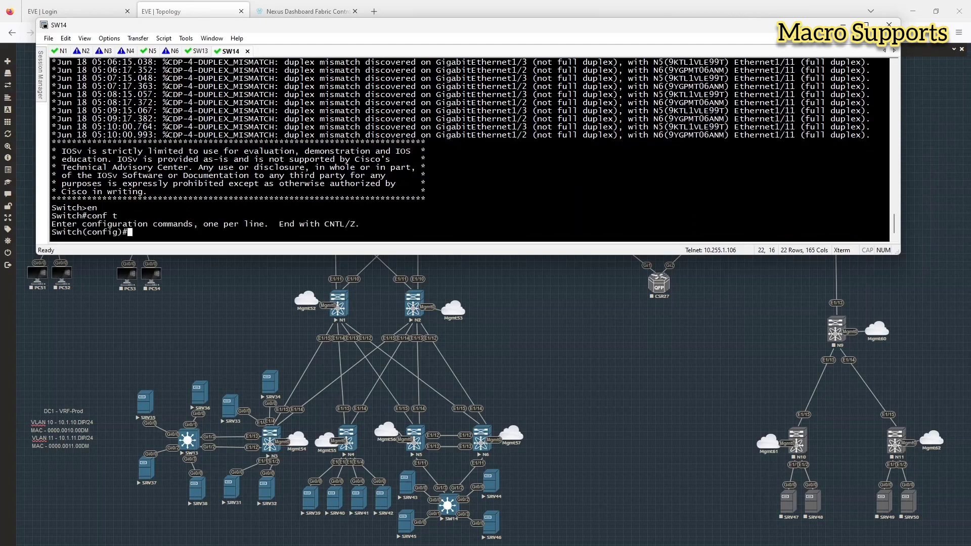
pyautogui.write('hostn SW14')
pyautogui.press('Return')
# Step: Configure interface range Gi1/2-3 as dot1q-encapsulated trunk ports
pyautogui.write('int')
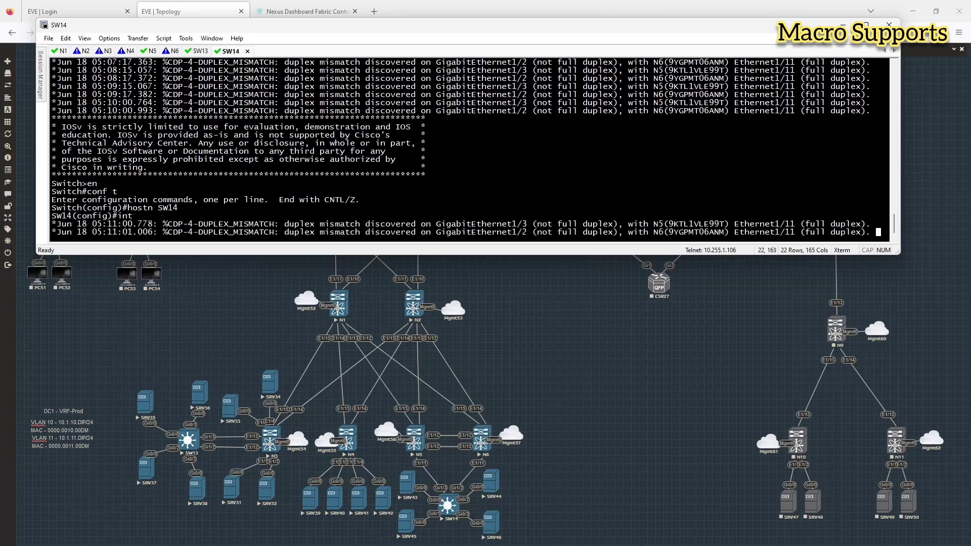
pyautogui.write(' rg1/')
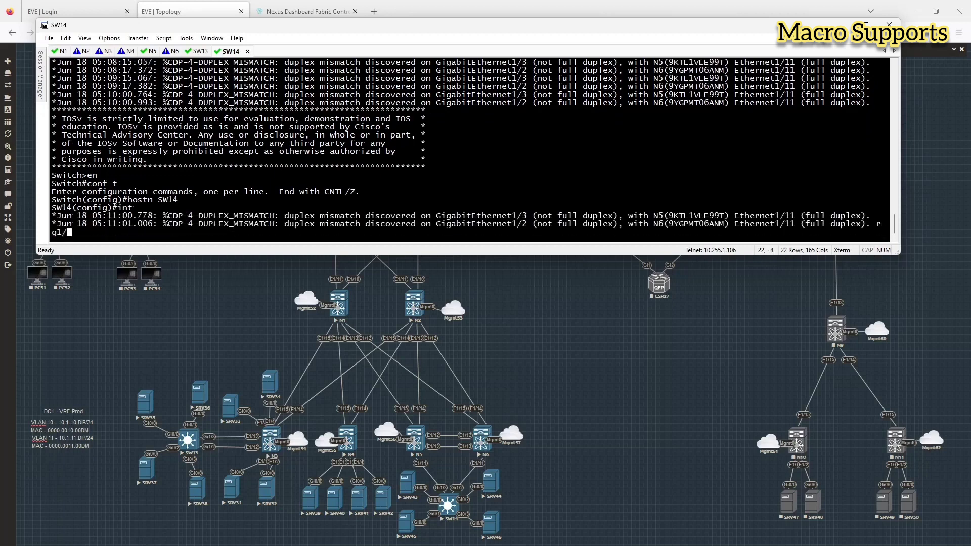
pyautogui.write('2 - 3')
pyautogui.press('Return')
pyautogui.write('sw')
pyautogui.press('Tab')
pyautogui.write('mode tr')
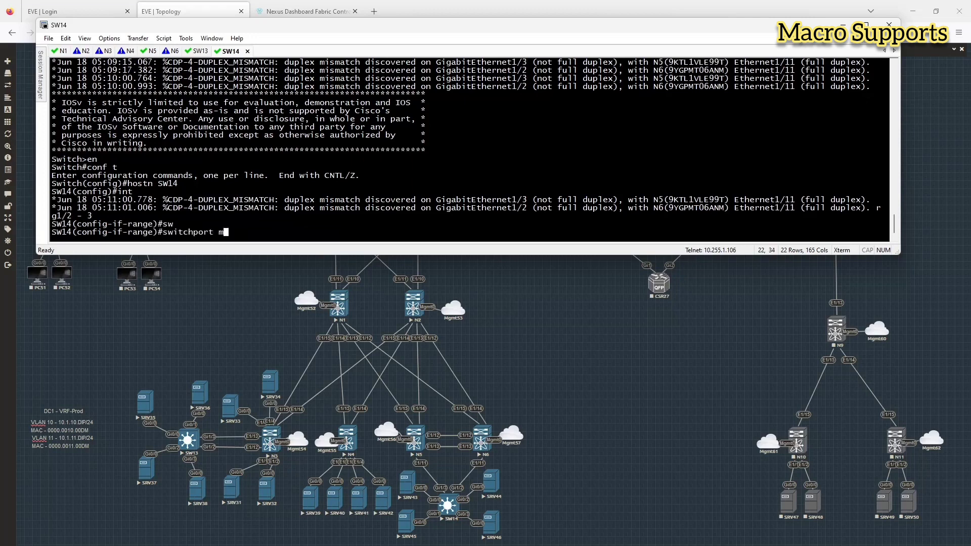
pyautogui.press('BackSpace')
pyautogui.press('BackSpace')
pyautogui.press('BackSpace')
pyautogui.press('BackSpace')
pyautogui.press('BackSpace')
pyautogui.press('BackSpace')
pyautogui.press('BackSpace')
pyautogui.write('tr e d')
pyautogui.press('Return')
pyautogui.write('sw m t')
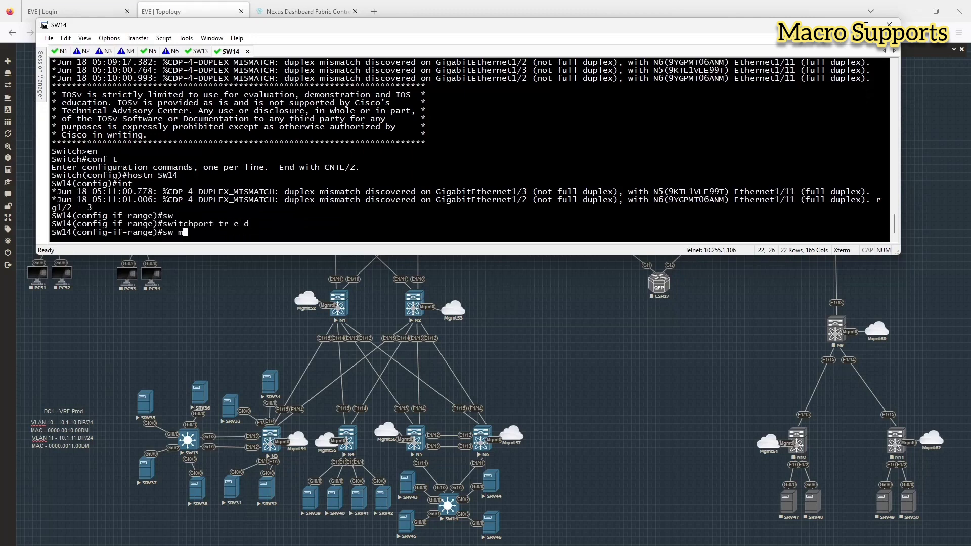
pyautogui.press('Return')
# Step: Set channel-protocol LACP and add Gi1/2-3 to channel-group 14 in active mode
pyautogui.write('chan')
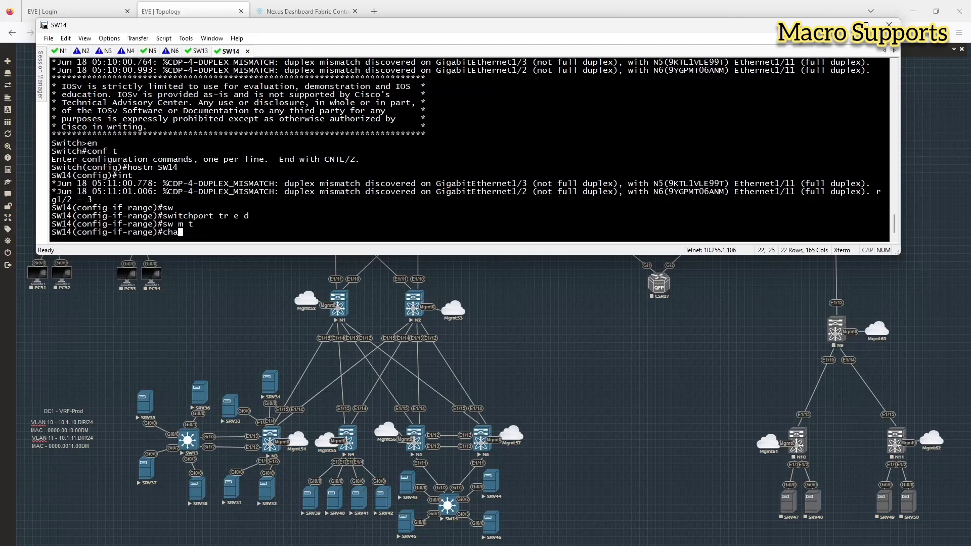
pyautogui.press('Tab')
pyautogui.write('nel-por')
pyautogui.press('Tab')
pyautogui.press('BackSpace')
pyautogui.write('r')
pyautogui.press('Tab')
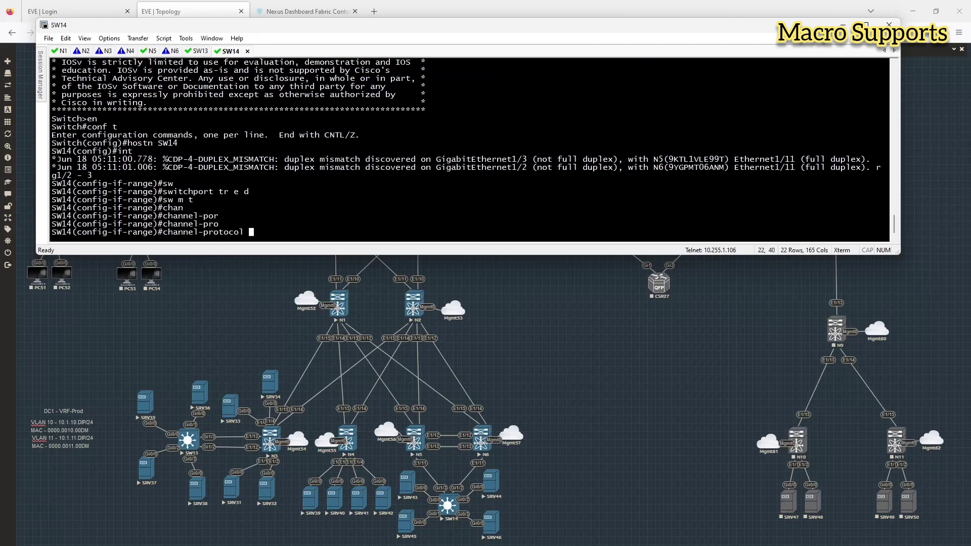
pyautogui.write('lacp')
pyautogui.press('Return')
pyautogui.write('chan')
pyautogui.press('Tab')
pyautogui.write('nel-gr')
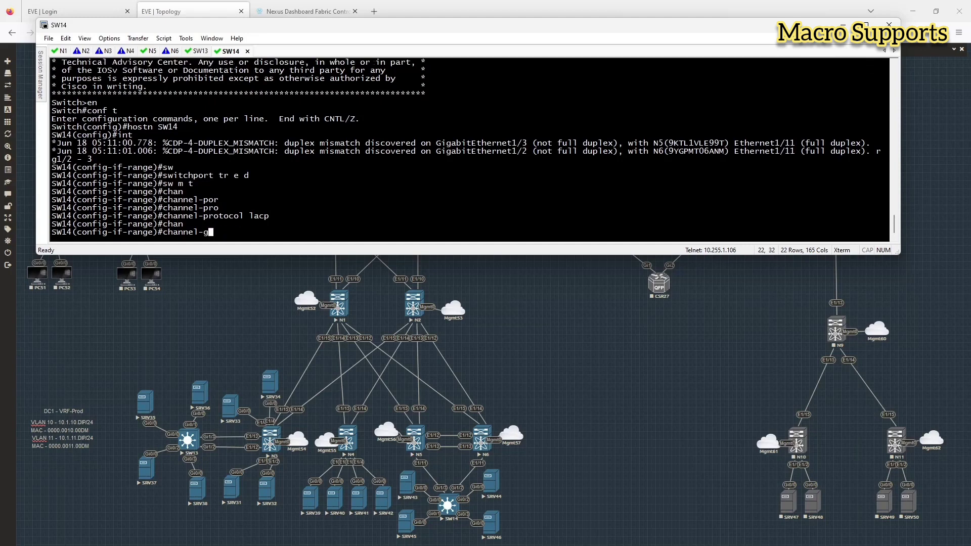
pyautogui.press('Tab')
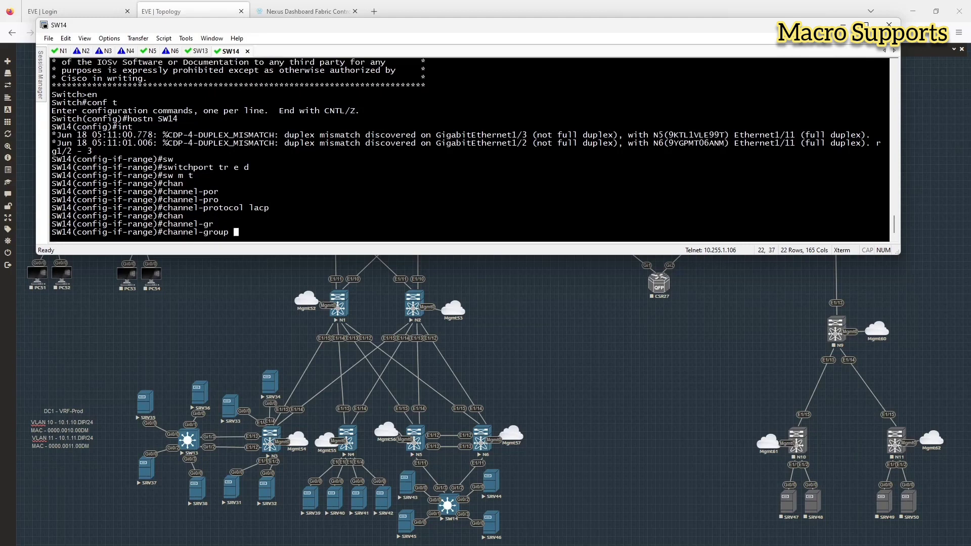
pyautogui.write('14 mode act')
pyautogui.press('Return')
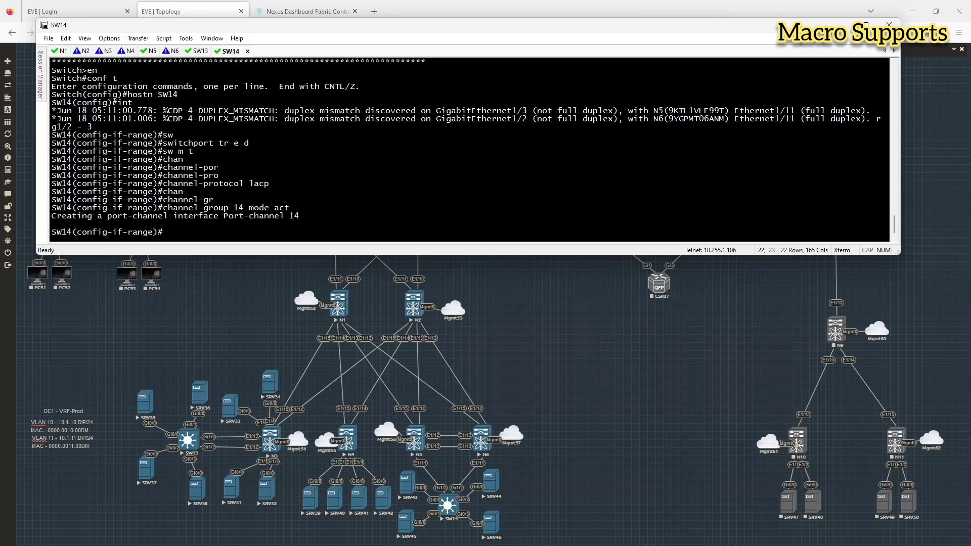
# Step: Exit interface configuration and recall the earlier interface-range command
pyautogui.write('exit')
pyautogui.press('Return')
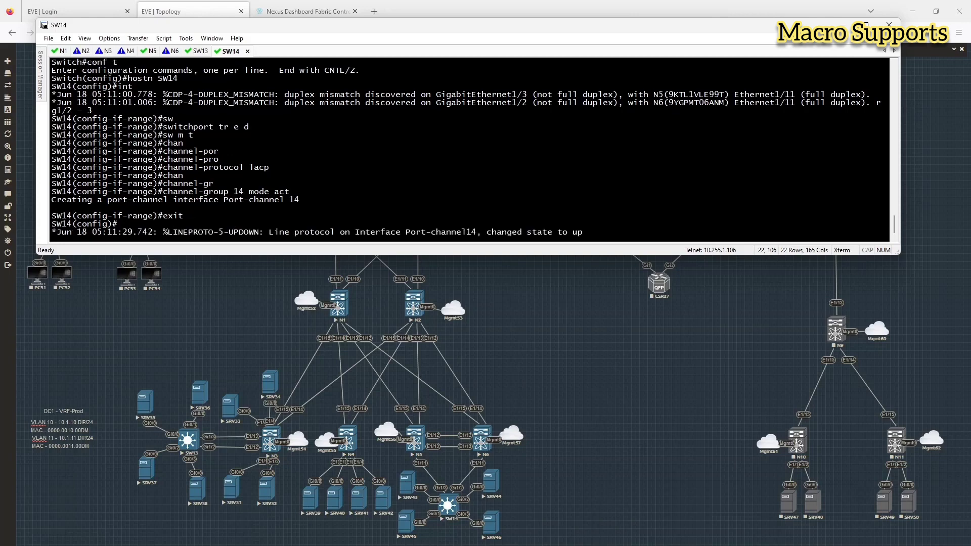
pyautogui.press('Return')
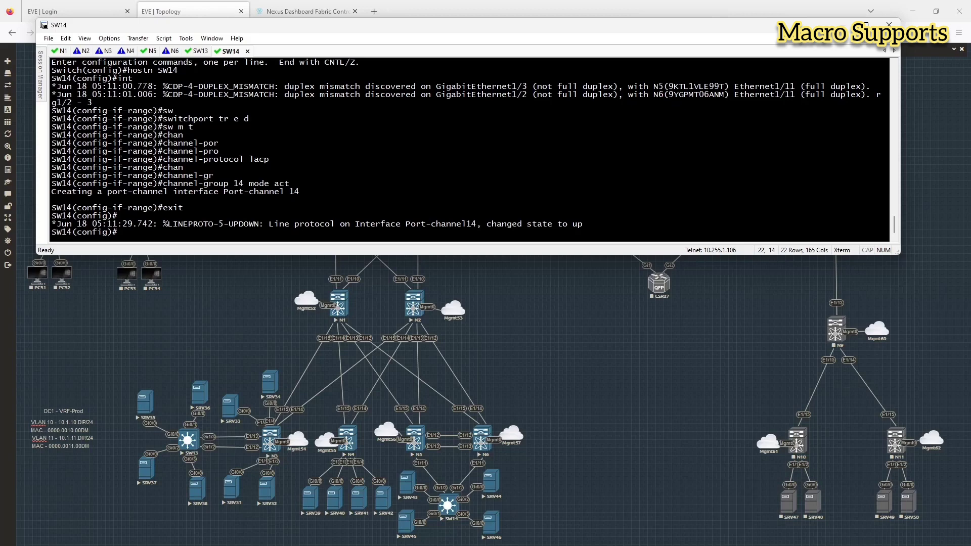
pyautogui.press('Up')
pyautogui.press('Up')
pyautogui.press('Up')
pyautogui.press('Up')
pyautogui.press('Up')
pyautogui.press('Up')
# Step: On Gi1/2-3 disable autonegotiation and force full duplex
pyautogui.press('Return')
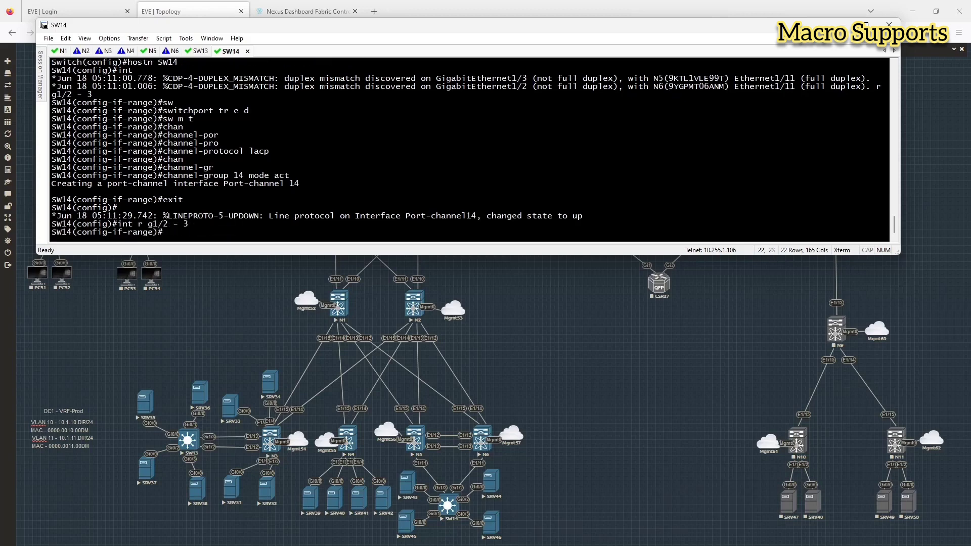
pyautogui.write('no negot')
pyautogui.press('Tab')
pyautogui.write('au')
pyautogui.press('Tab')
pyautogui.press('Return')
pyautogui.write('d')
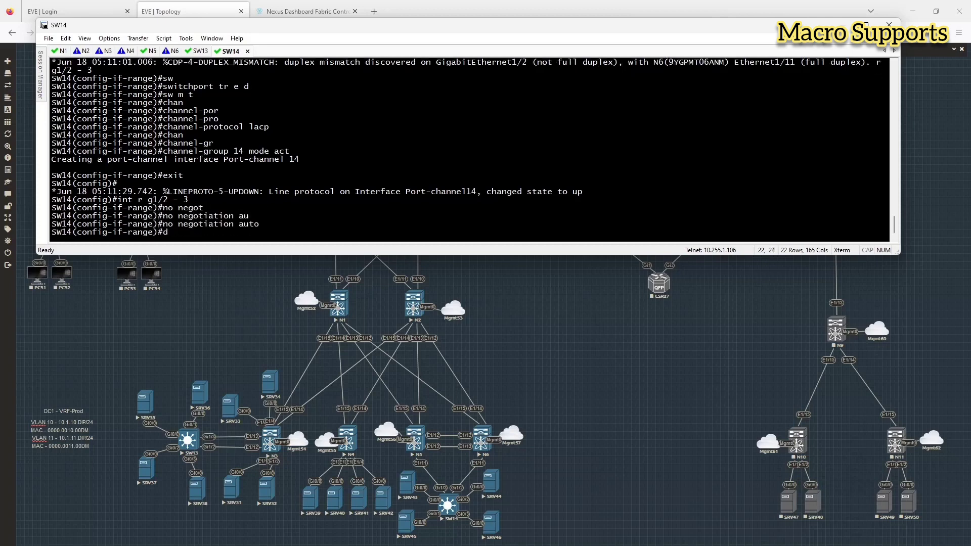
pyautogui.write('up')
pyautogui.press('Tab')
pyautogui.write('full')
pyautogui.press('Return')
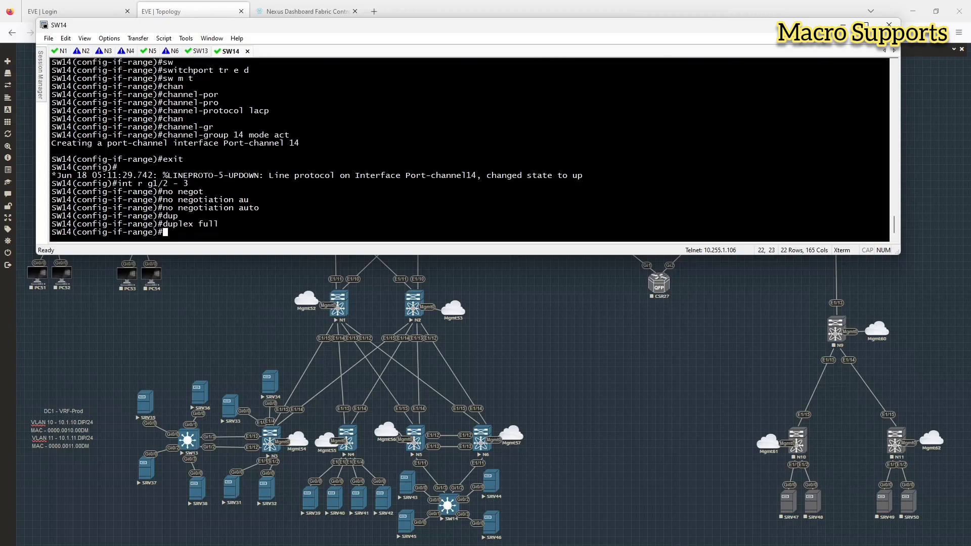
pyautogui.write('exit')
pyautogui.press('Return')
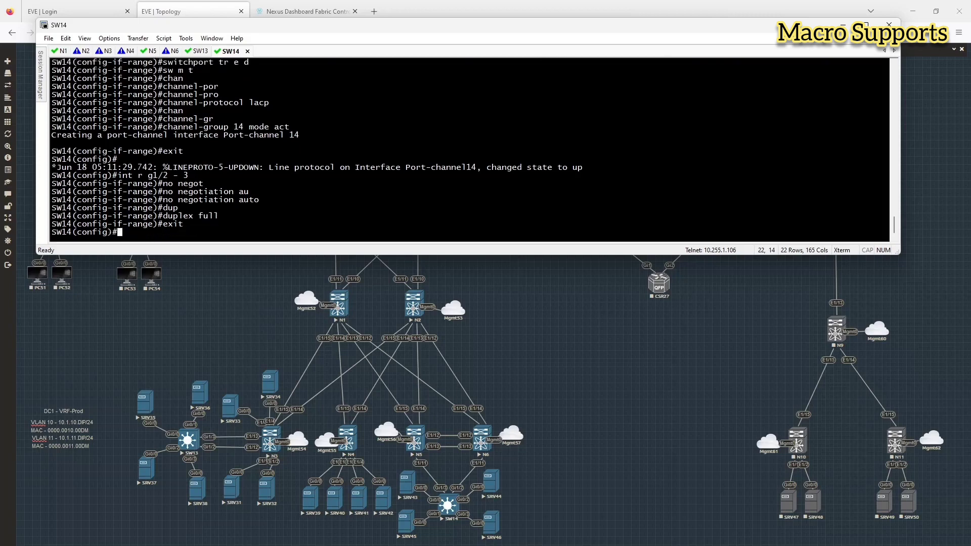
# Step: Create VLAN 10 named VLAN10 and VLAN 11 named VLAN11
pyautogui.write('vlan 10')
pyautogui.press('Return')
pyautogui.write('name ')
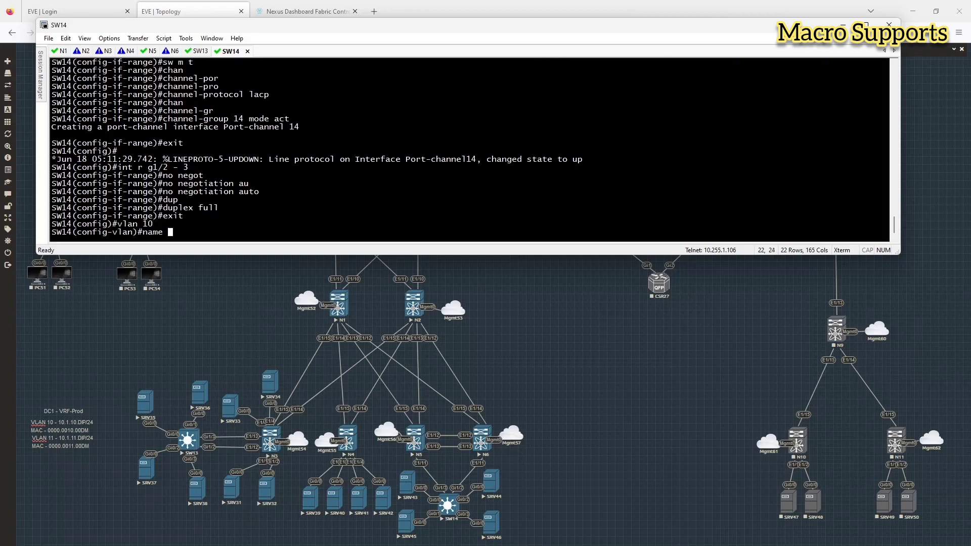
pyautogui.write('VLAN10')
pyautogui.press('Return')
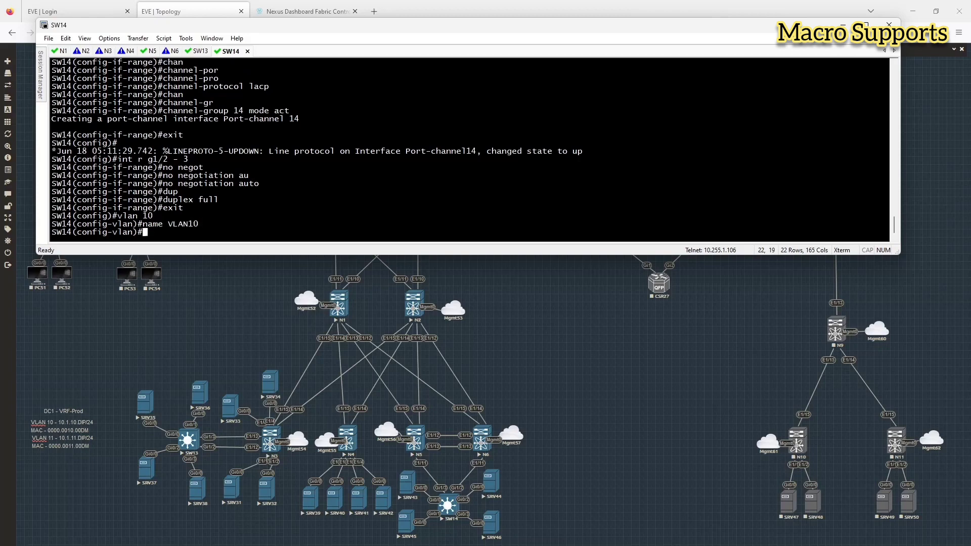
pyautogui.write('vlan 11')
pyautogui.press('Return')
pyautogui.write('name VLAN11')
pyautogui.press('Return')
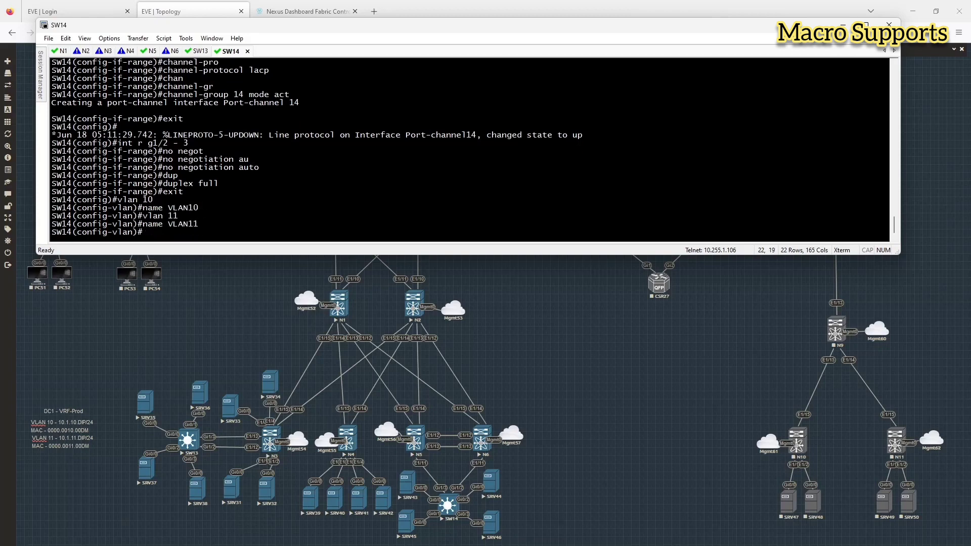
pyautogui.write('exit')
pyautogui.press('Return')
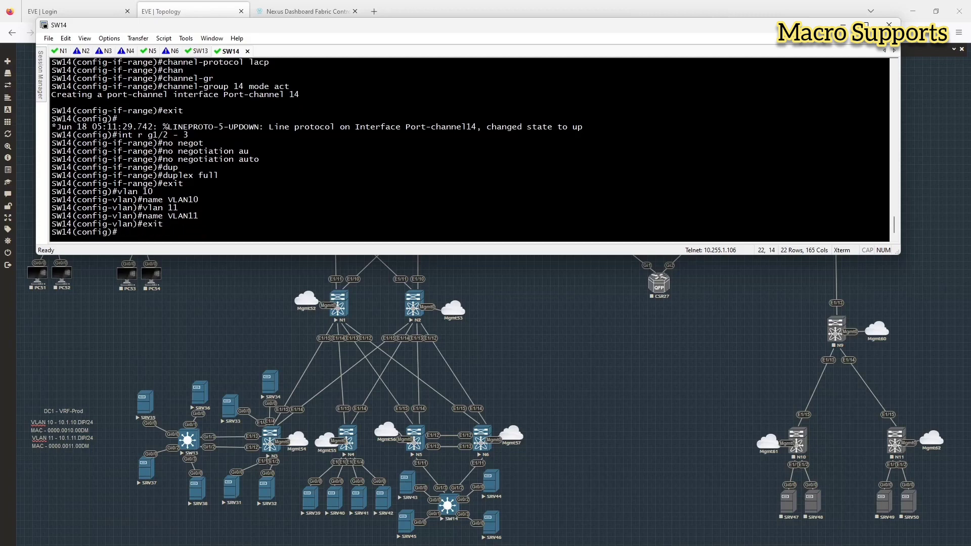
# Step: Make SW14 ports g0/0-1 access ports in VLAN 11 with spanning-tree portfast
pyautogui.write('int r g0/')
pyautogui.write('1 -')
pyautogui.press('BackSpace')
pyautogui.press('BackSpace')
pyautogui.press('BackSpace')
pyautogui.press('BackSpace')
pyautogui.write('0-1')
pyautogui.press('Return')
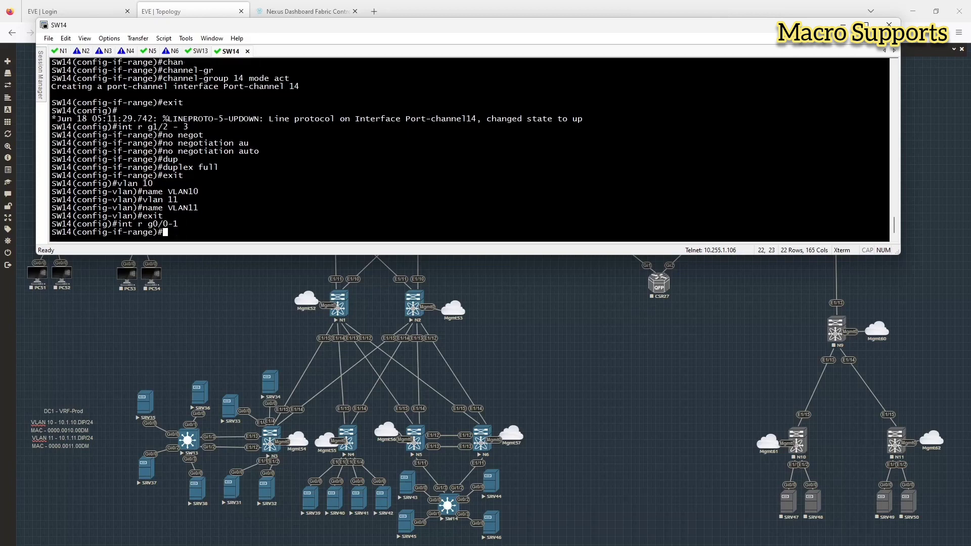
pyautogui.write('sw')
pyautogui.press('Tab')
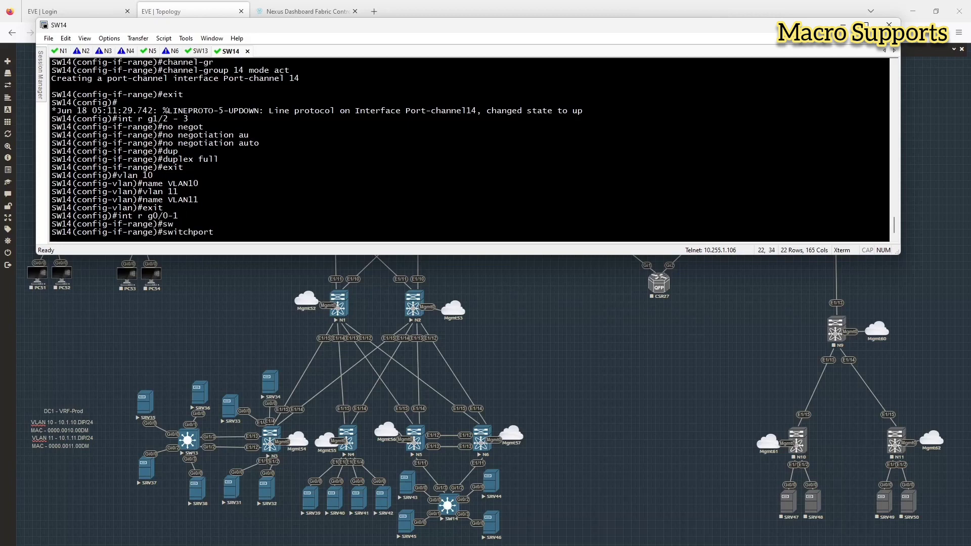
pyautogui.press('Return')
pyautogui.write('sw')
pyautogui.press('Tab')
pyautogui.write('mode acc')
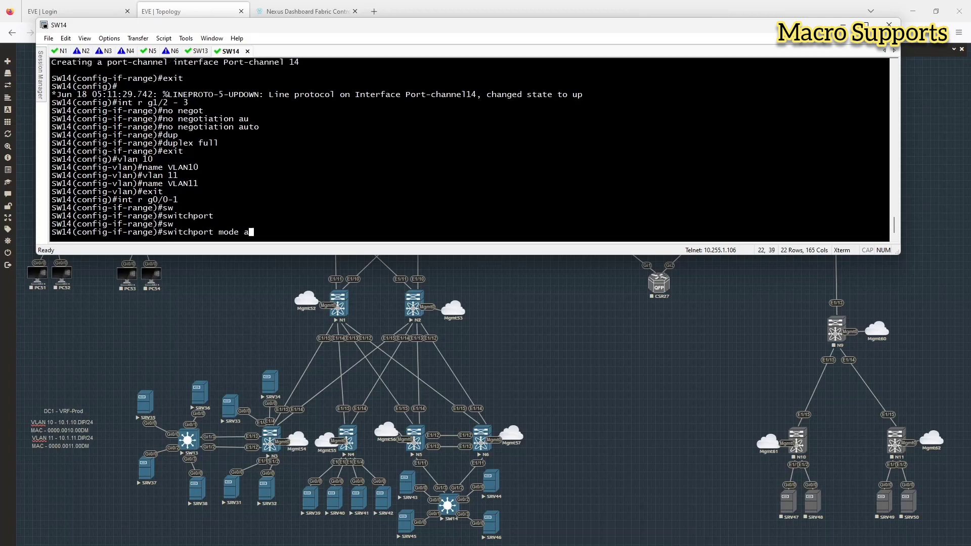
pyautogui.press('Tab')
pyautogui.press('Return')
pyautogui.write('spa')
pyautogui.press('BackSpace')
pyautogui.press('BackSpace')
pyautogui.press('BackSpace')
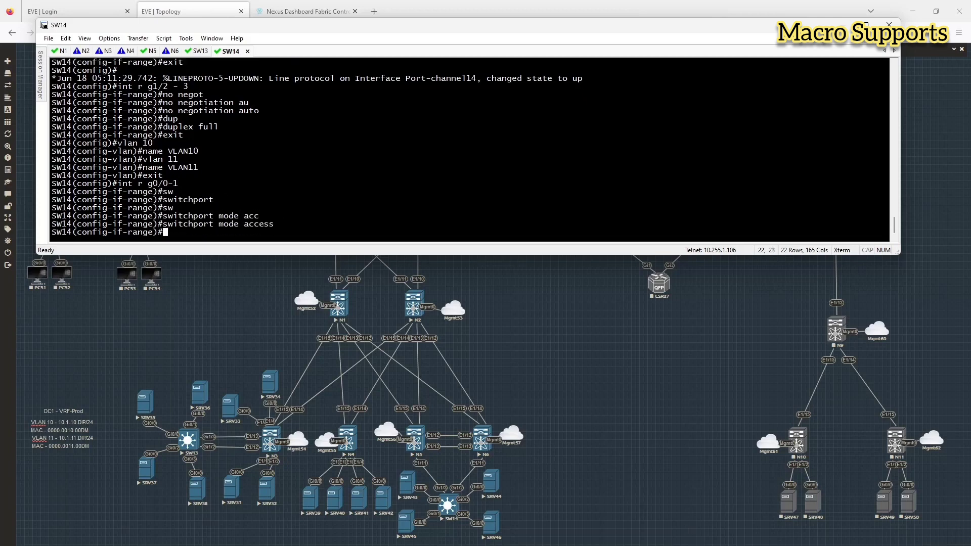
pyautogui.write('sw')
pyautogui.press('Tab')
pyautogui.write('ac vl ')
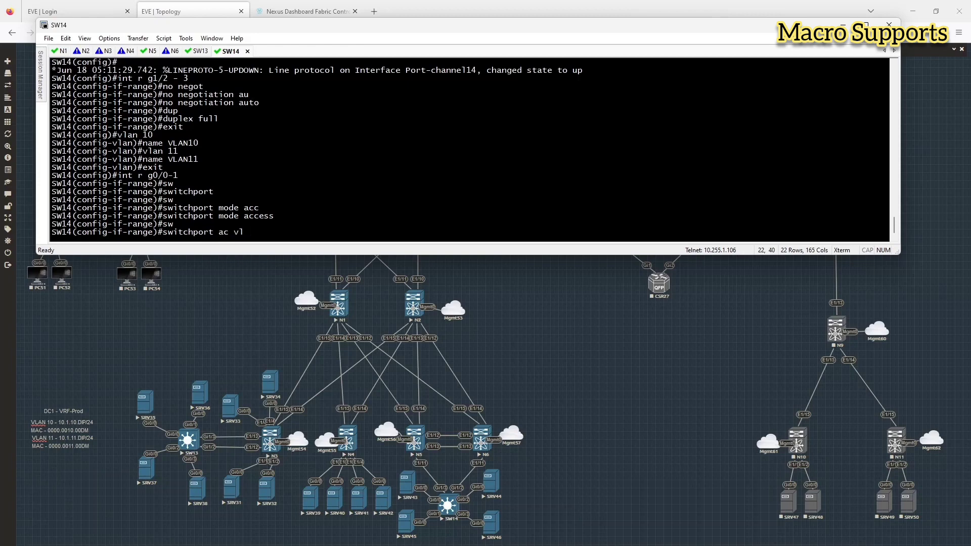
pyautogui.write('11')
pyautogui.press('Return')
pyautogui.write('span')
pyautogui.press('Tab')
pyautogui.write('po')
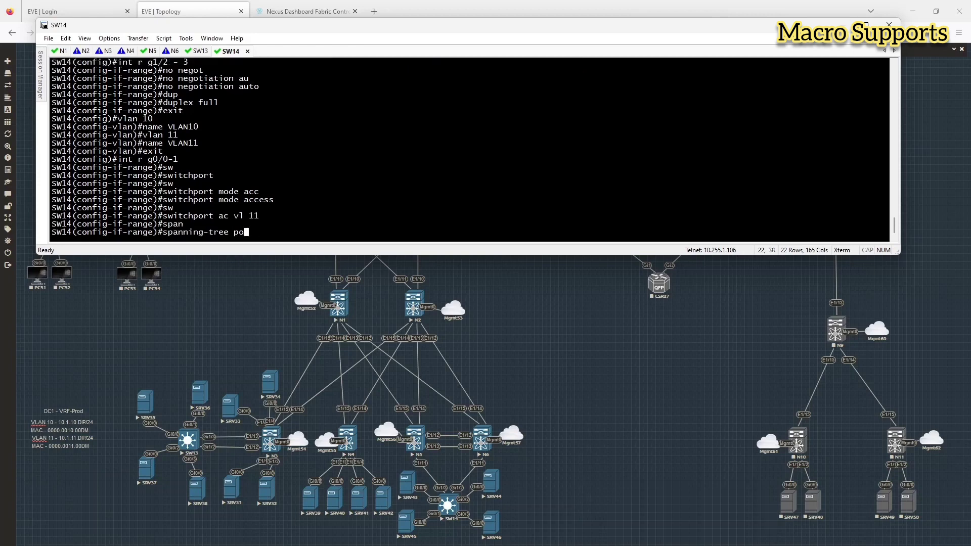
pyautogui.write('r')
pyautogui.press('Tab')
pyautogui.write('tf')
pyautogui.press('Tab')
pyautogui.press('Return')
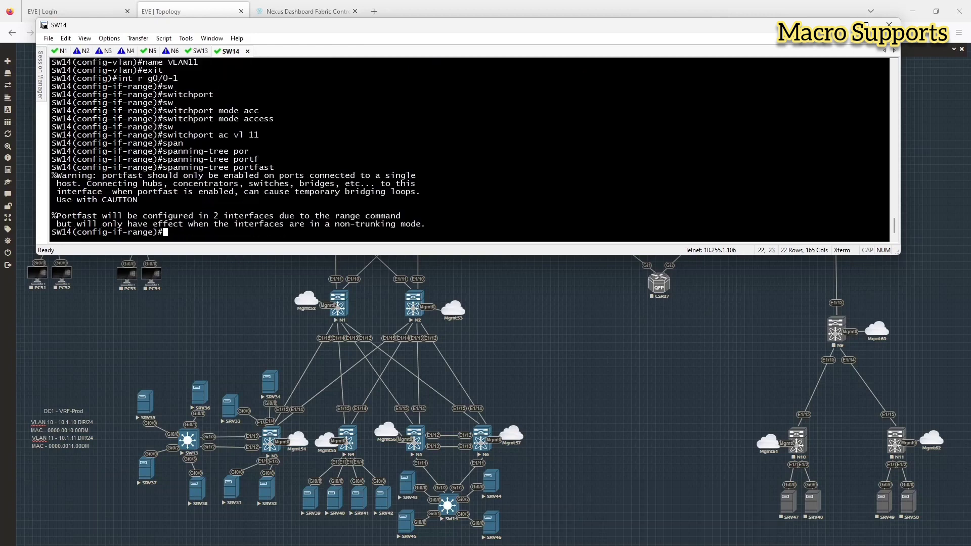
# Step: Make ports g0/2-3 portfast access ports in VLAN 10 and save with do wr
pyautogui.write('int r g0/0-1')
pyautogui.press('BackSpace')
pyautogui.press('BackSpace')
pyautogui.press('BackSpace')
pyautogui.write('2-3')
pyautogui.press('Return')
pyautogui.write('sw')
pyautogui.press('Tab')
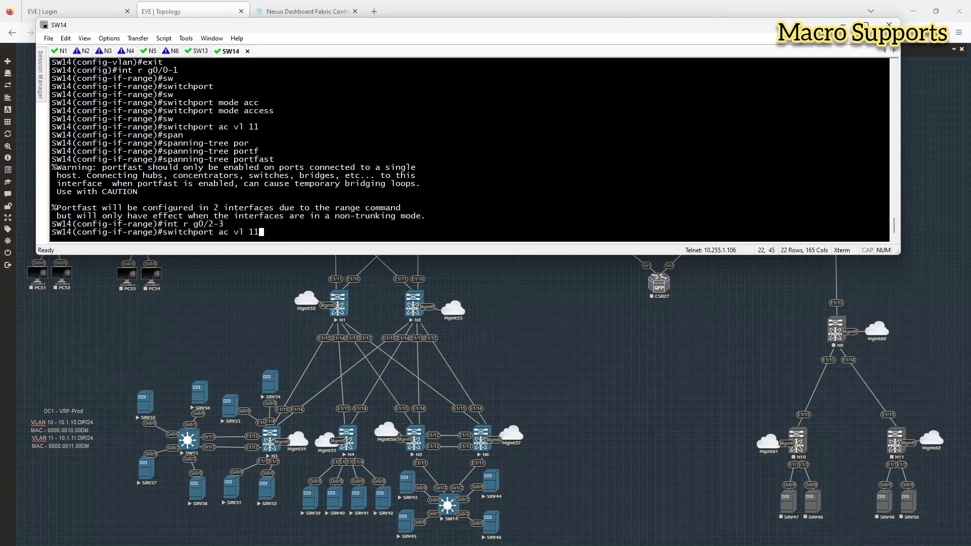
pyautogui.press('Return')
pyautogui.press('Up')
pyautogui.press('Up')
pyautogui.press('Up')
pyautogui.press('Up')
pyautogui.press('Up')
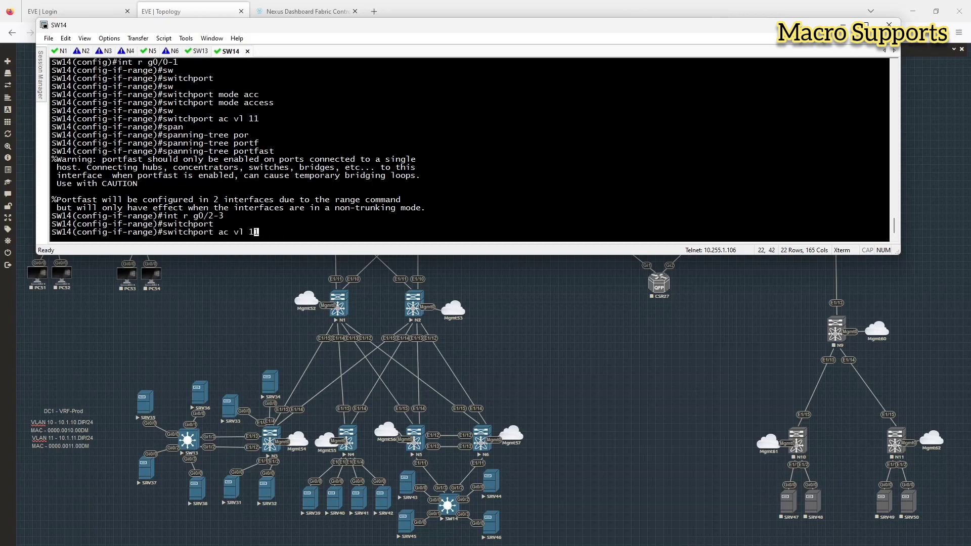
pyautogui.press('Return')
pyautogui.press('Up')
pyautogui.press('Up')
pyautogui.press('Up')
pyautogui.press('Up')
pyautogui.press('Up')
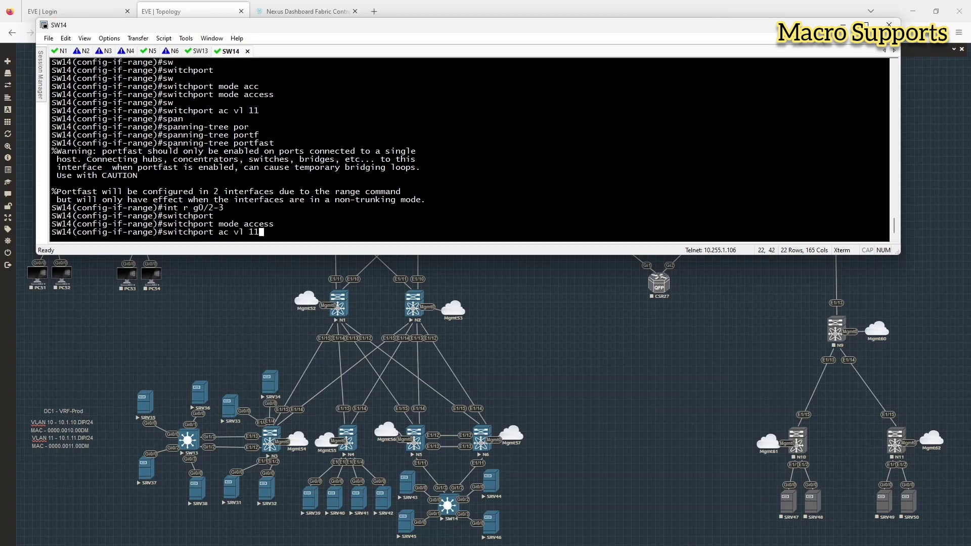
pyautogui.press('BackSpace')
pyautogui.write('0')
pyautogui.press('Return')
pyautogui.press('Up')
pyautogui.press('Up')
pyautogui.press('Up')
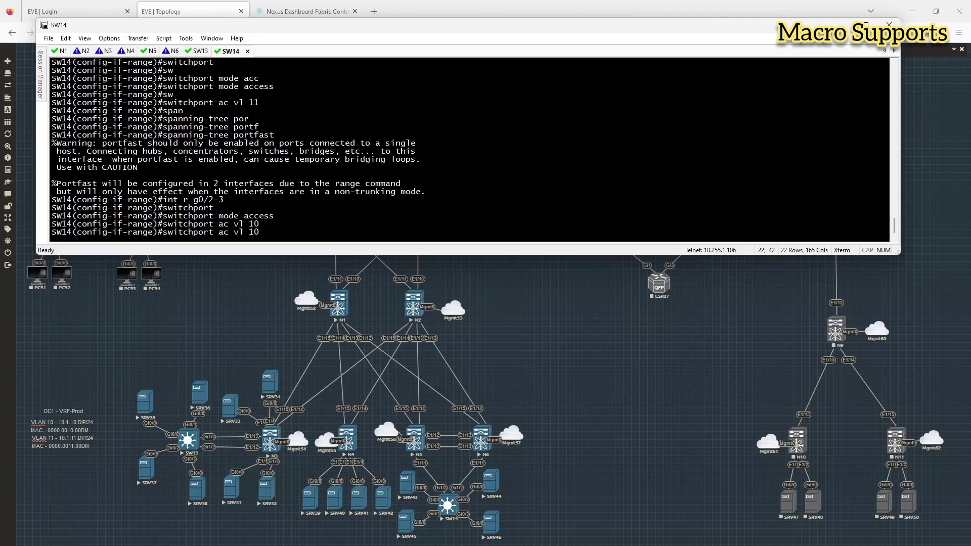
pyautogui.press('Up')
pyautogui.press('Up')
pyautogui.press('Return')
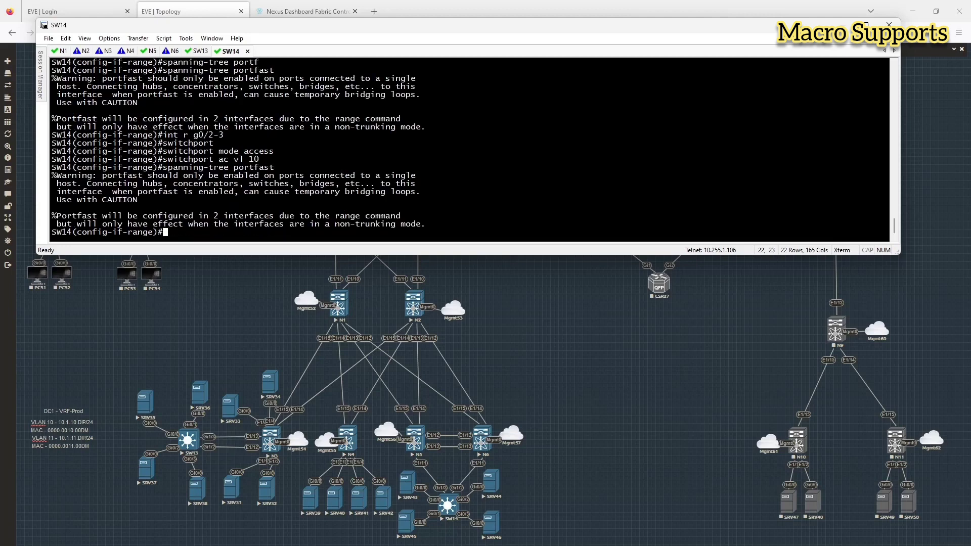
pyautogui.write('do wr')
pyautogui.press('Return')
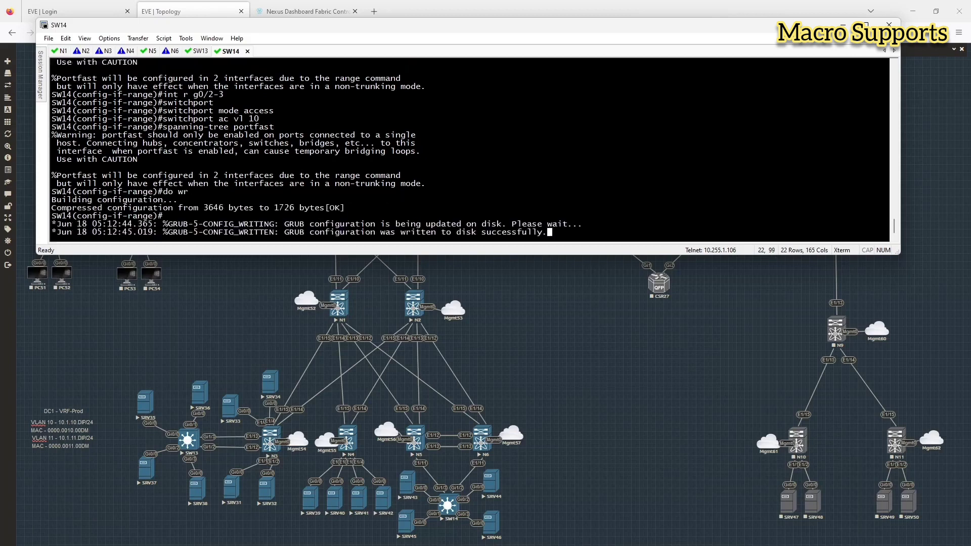
# Step: Exit config mode on SW14 and show its dynamic MAC table and interface status
pyautogui.press('Return')
pyautogui.write('end')
pyautogui.press('Return')
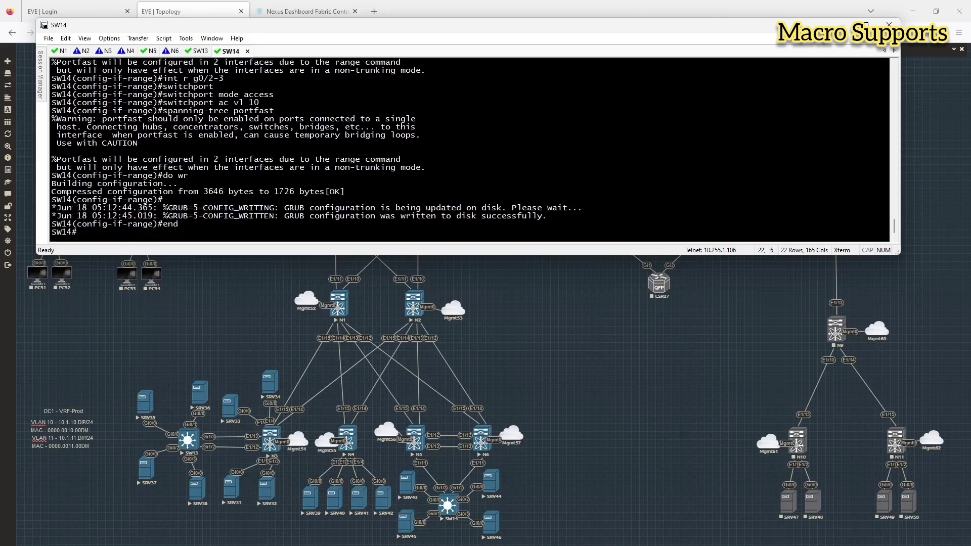
pyautogui.press('Return')
pyautogui.press('Return')
pyautogui.write('show mac ad')
pyautogui.press('Tab')
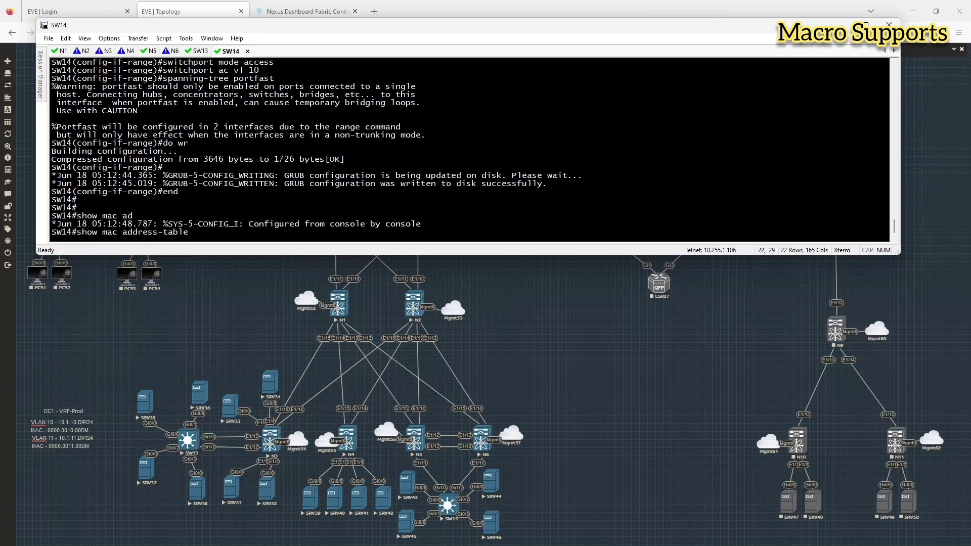
pyautogui.write('dy')
pyautogui.press('Tab')
pyautogui.press('Return')
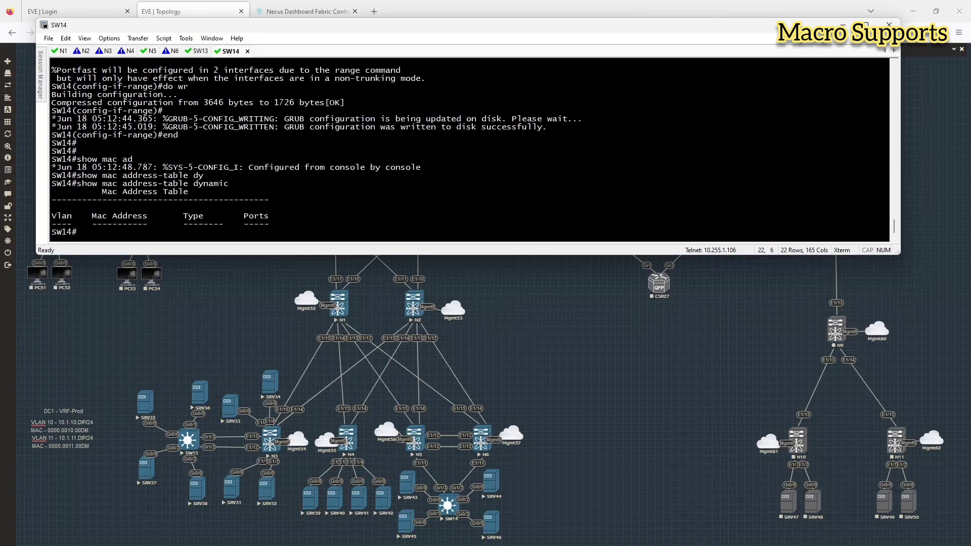
pyautogui.write('show int statu')
pyautogui.write('s')
pyautogui.press('Return')
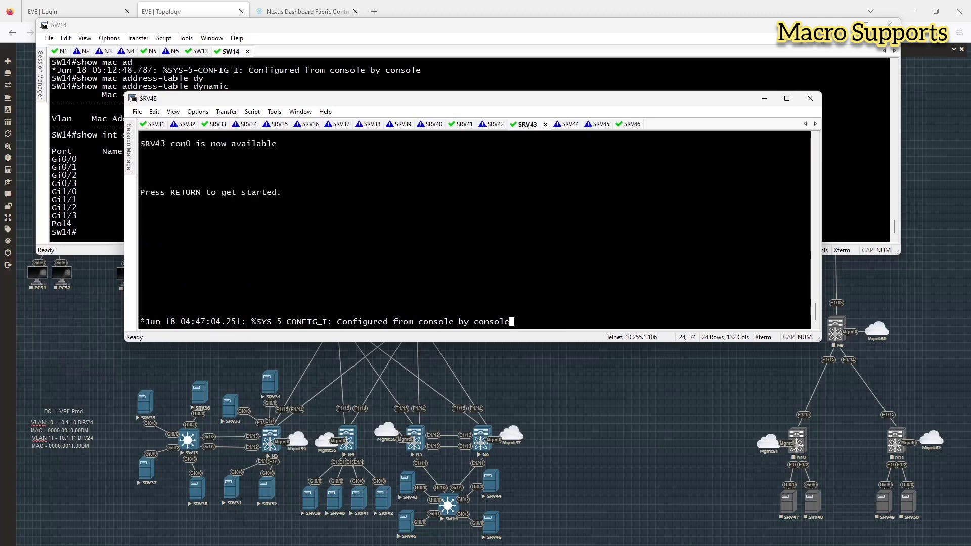
# Step: On SRV43, show the routing table and ping gateway 10.1.11.1, which fails
pyautogui.press('Return')
pyautogui.write('en')
pyautogui.press('Return')
pyautogui.write('sh ip rou')
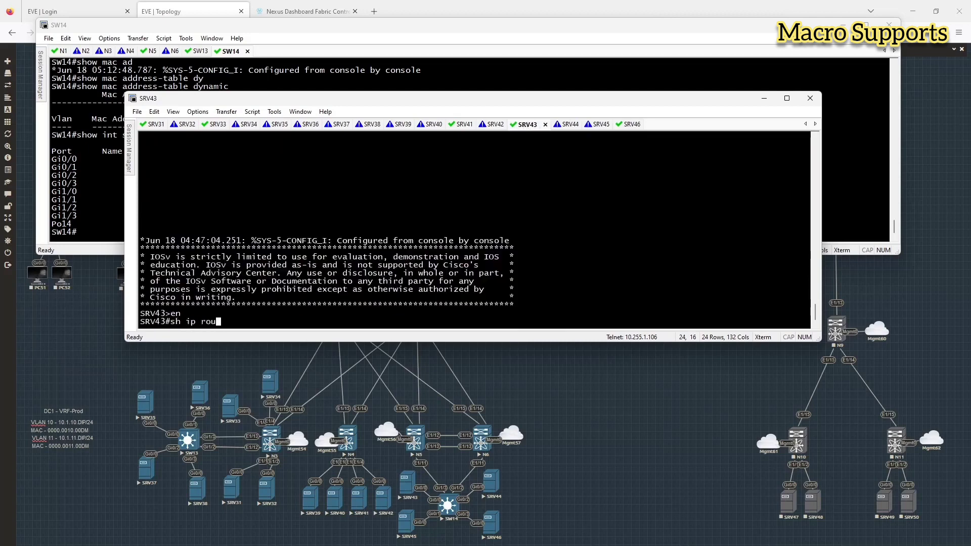
pyautogui.write('te')
pyautogui.press('Return')
pyautogui.write('pin')
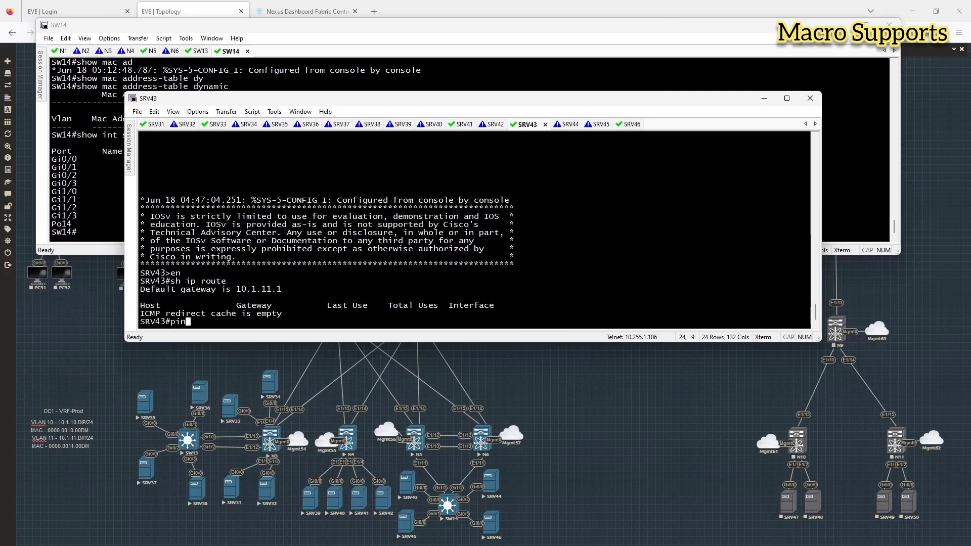
pyautogui.write('g 10.1.11.1')
pyautogui.press('Return')
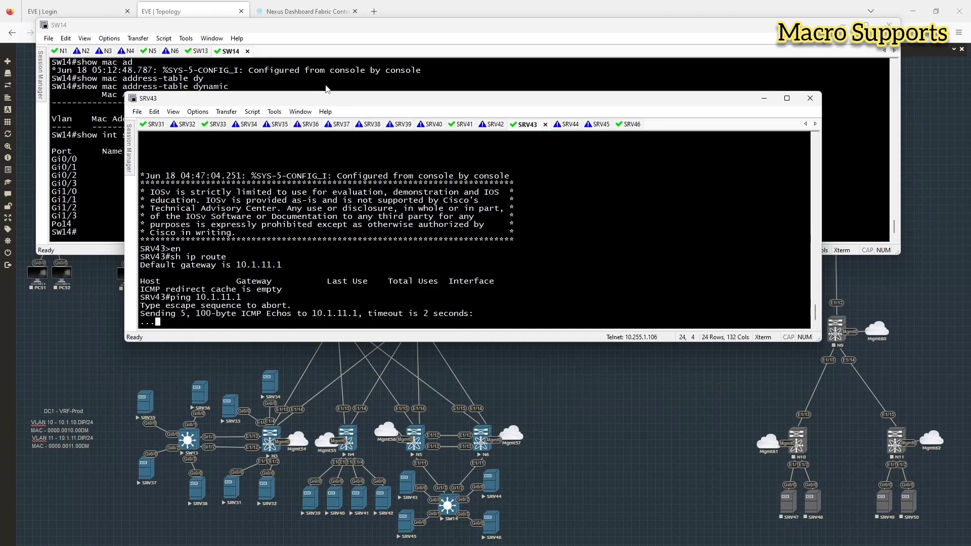
# Step: On SW14, show the trunk interfaces and the dynamically learned MAC addresses
pyautogui.click(304, 80)
pyautogui.write('show int trunk')
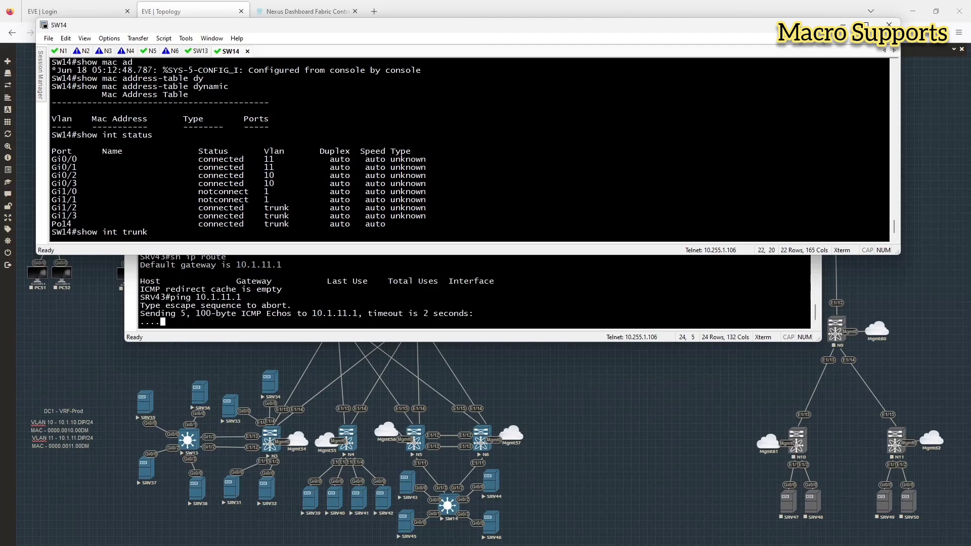
pyautogui.press('Return')
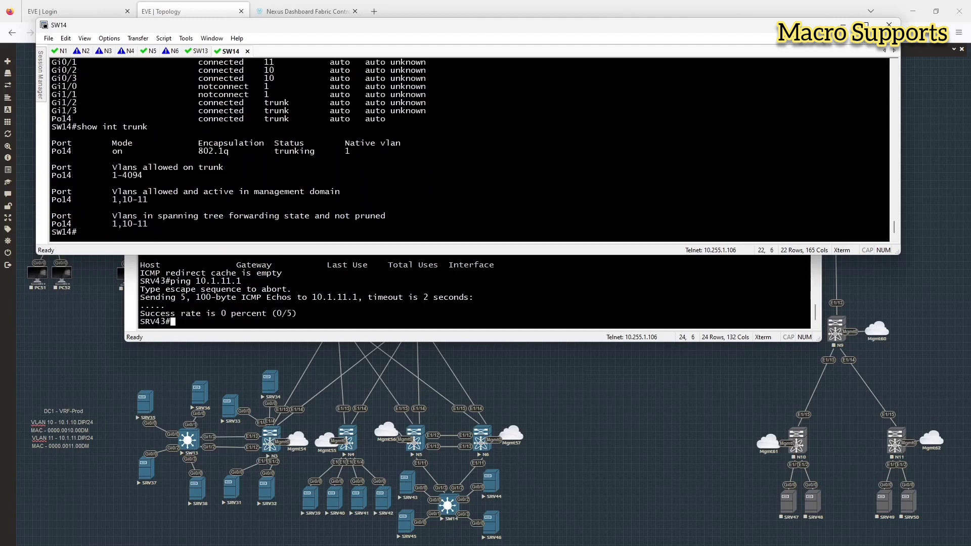
pyautogui.write('show mac ad')
pyautogui.press('Tab')
pyautogui.write('dy')
pyautogui.press('Tab')
pyautogui.press('Return')
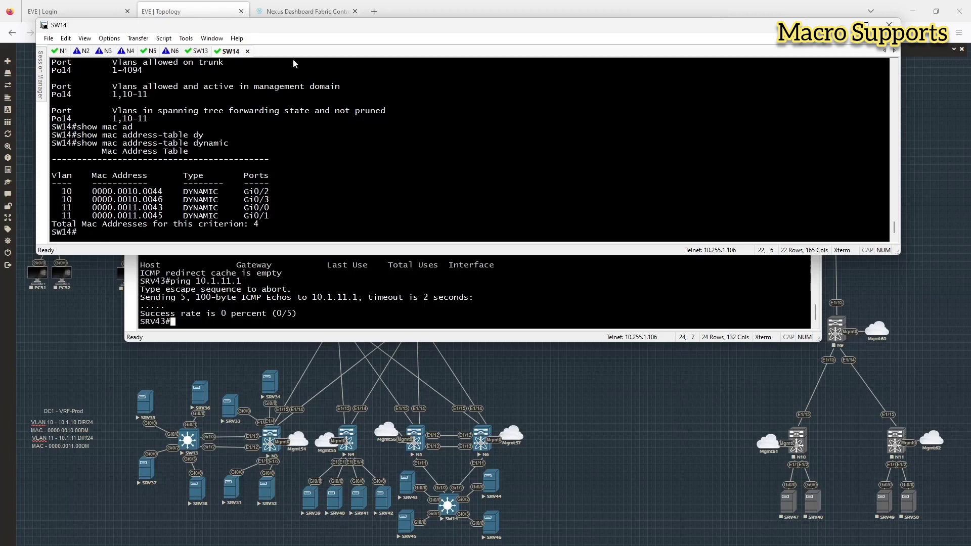
# Step: Log in to leaf N5 with the admin account and run show vpc
pyautogui.click(143, 52)
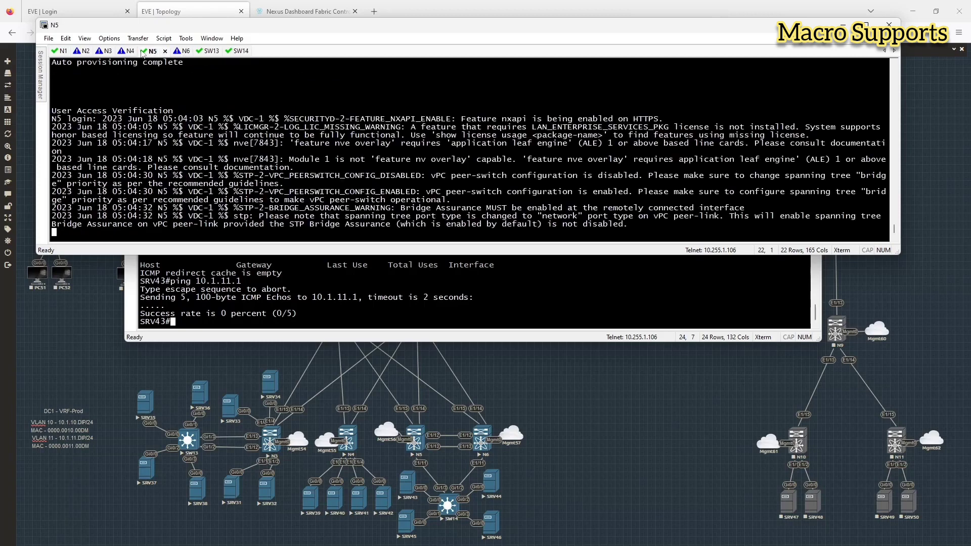
pyautogui.press('Return')
pyautogui.write('admin')
pyautogui.press('Return')
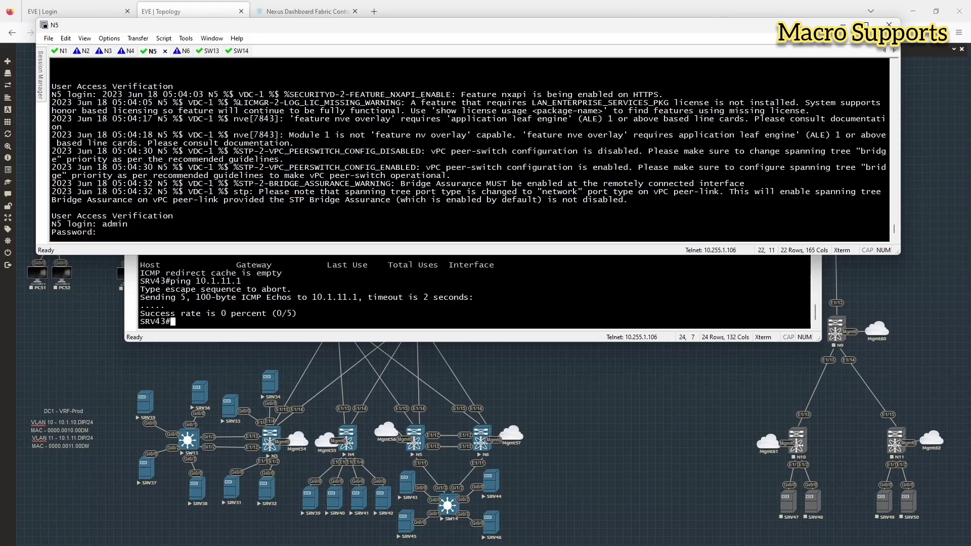
pyautogui.press('Return')
pyautogui.write('show vpc')
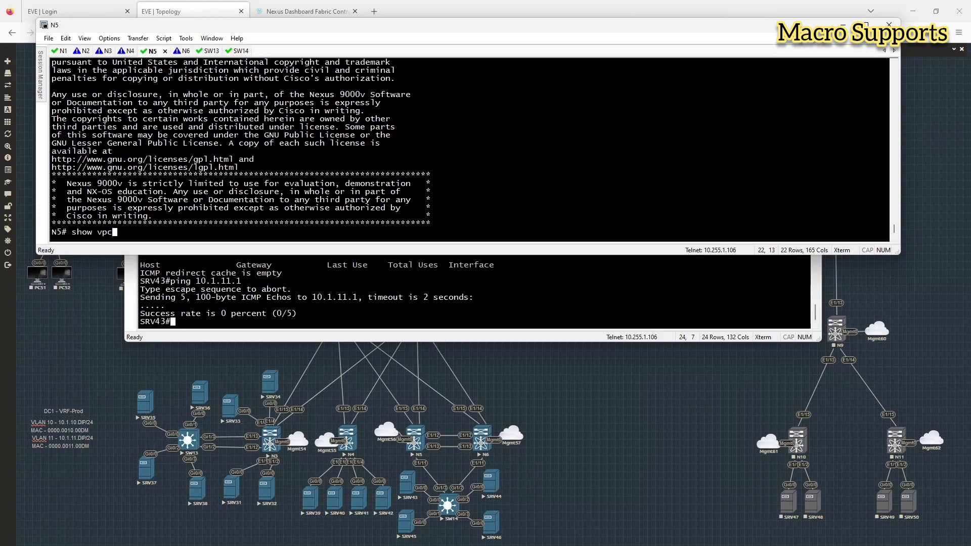
pyautogui.press('Return')
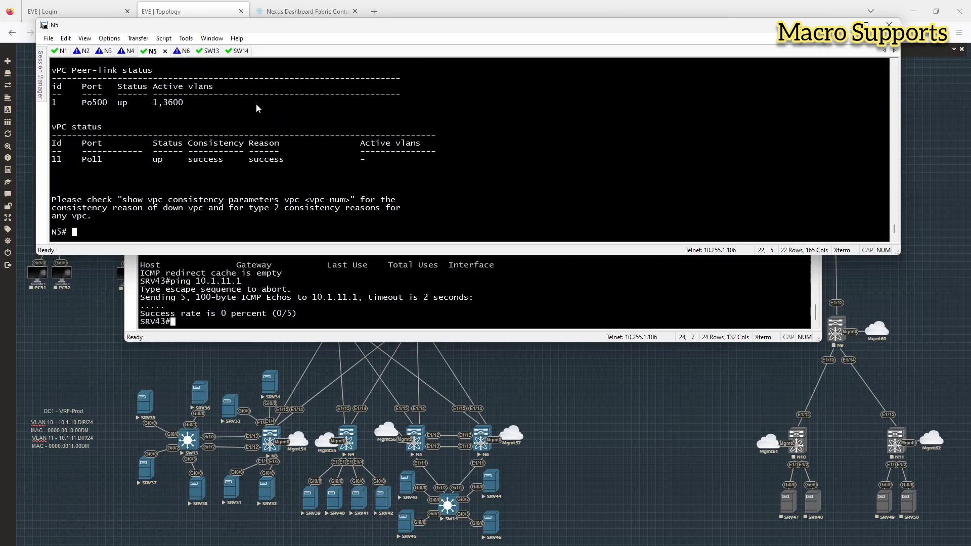
# Step: Return to NDFC's dc1 fabric overview and open its VRFs list
pyautogui.click(101, 314)
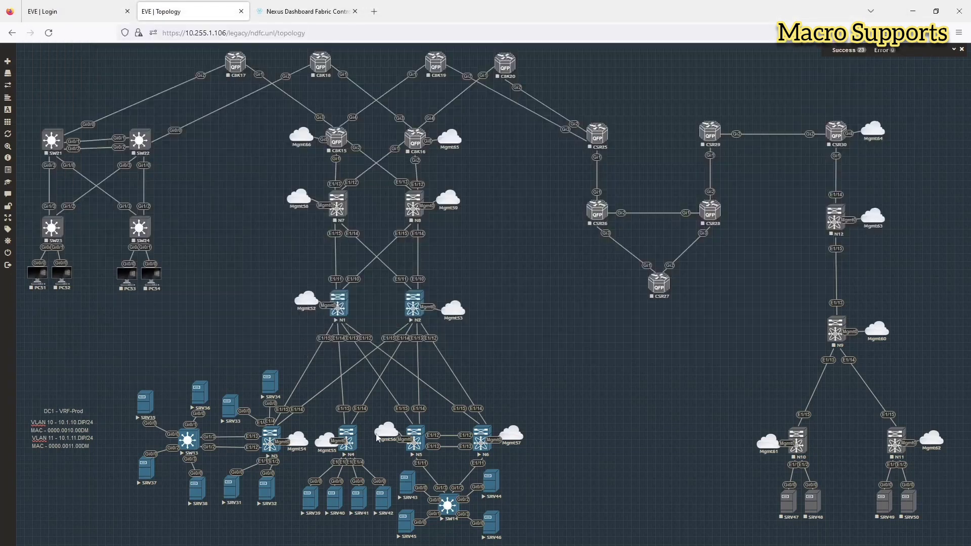
pyautogui.click(286, 12)
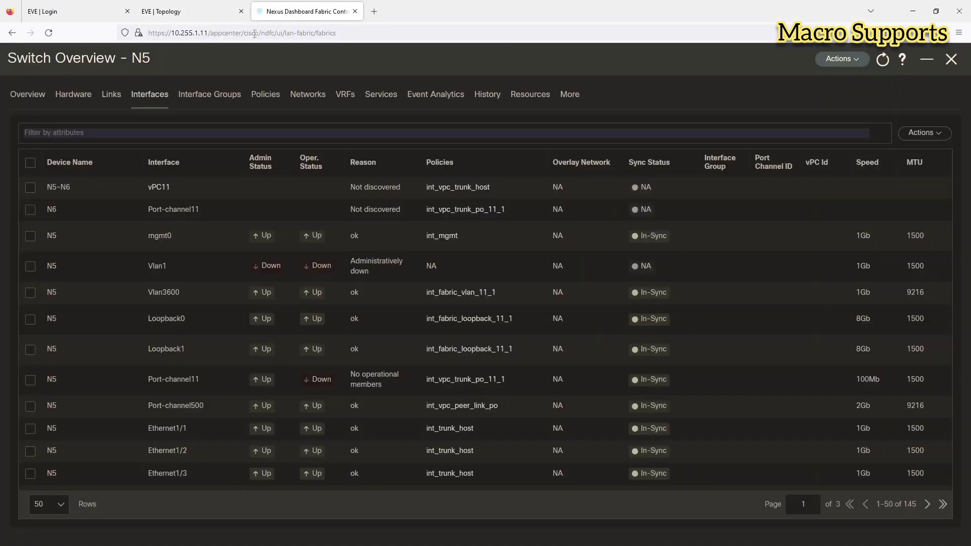
pyautogui.click(950, 60)
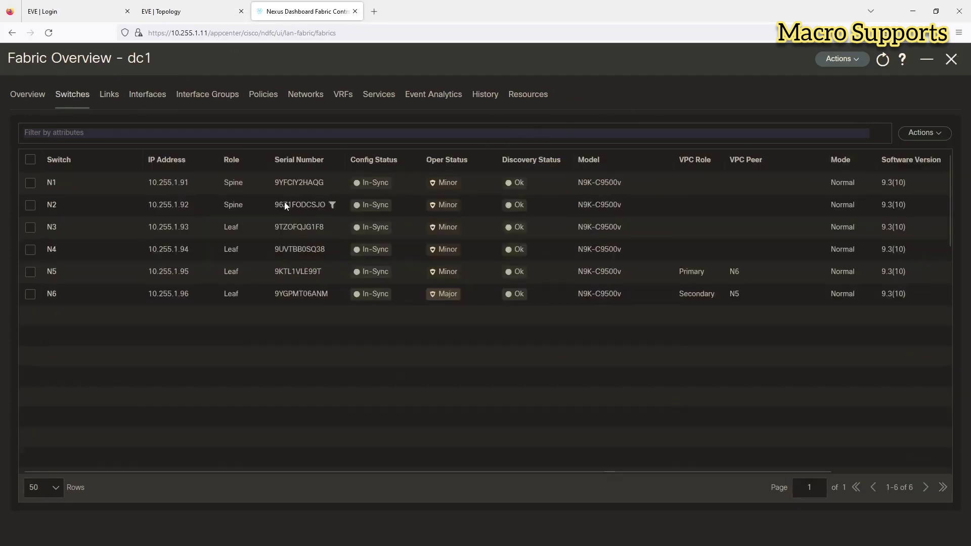
pyautogui.click(348, 97)
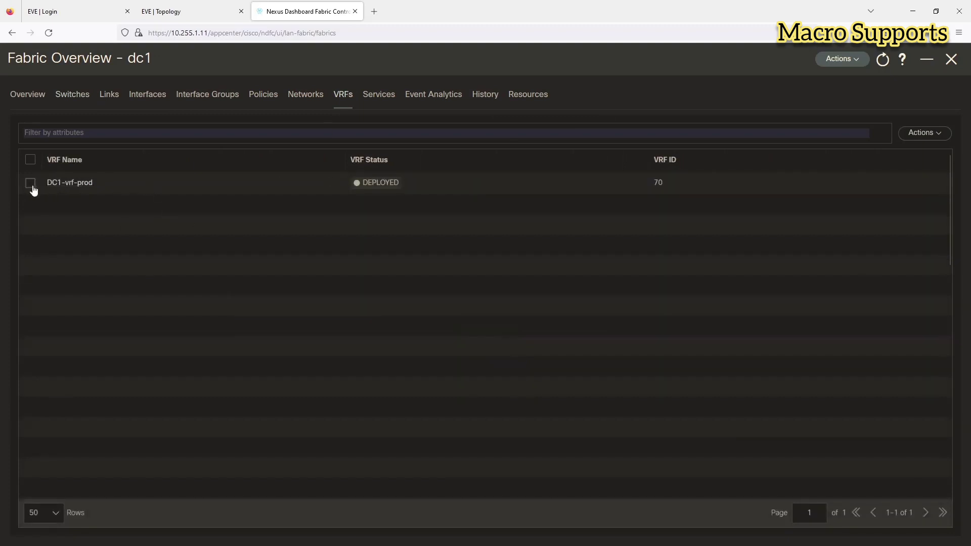
# Step: Quick-attach DC1-vrf-prod to leaves N5 and N6 with VLAN 70, then view its networks
pyautogui.click(61, 184)
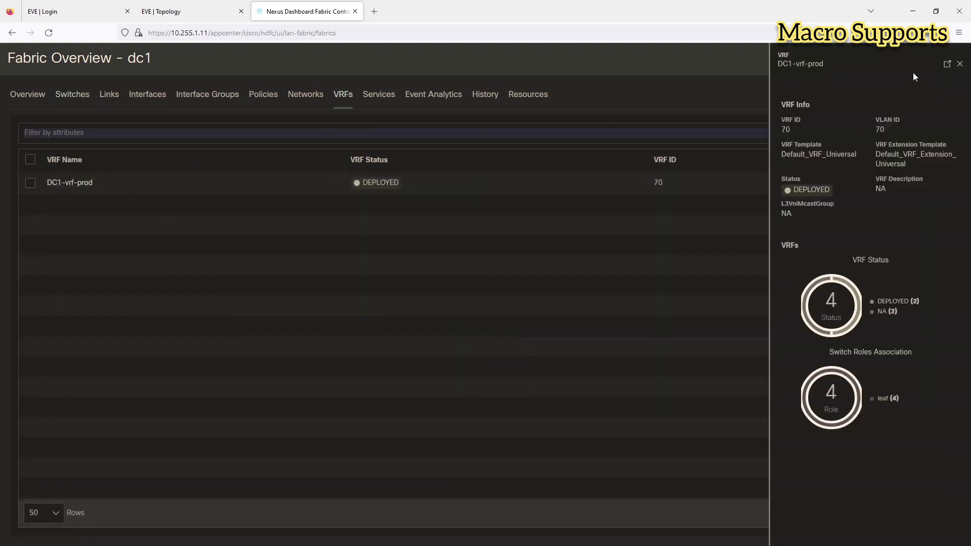
pyautogui.click(946, 65)
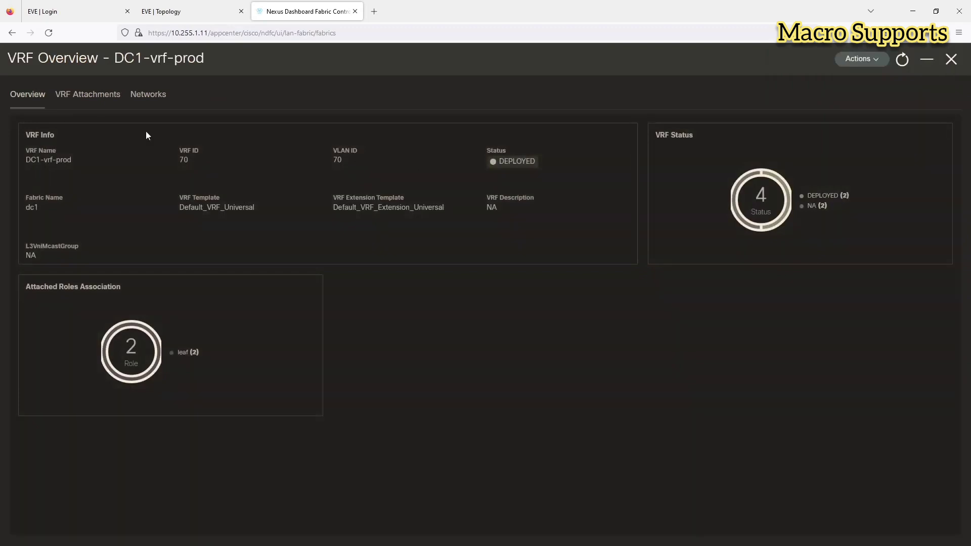
pyautogui.click(96, 102)
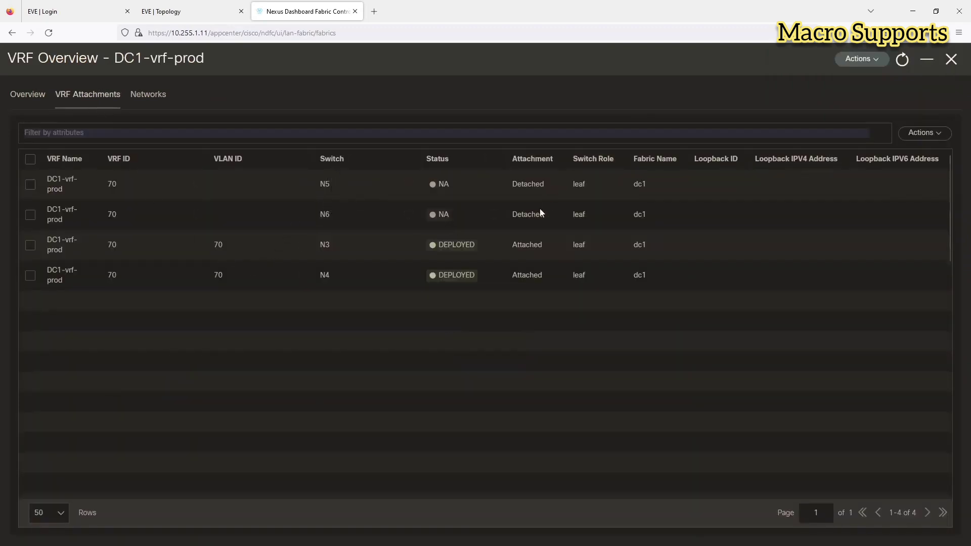
pyautogui.click(31, 185)
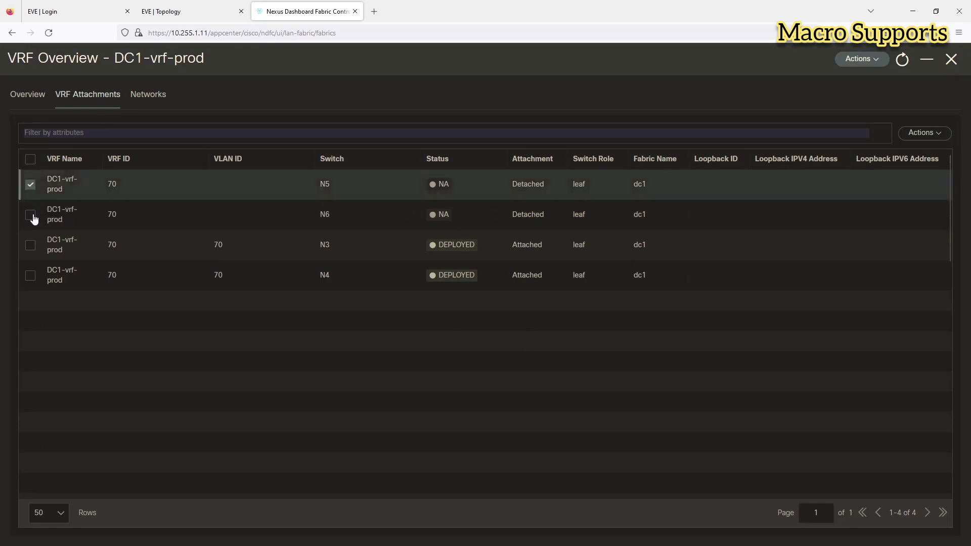
pyautogui.click(30, 215)
pyautogui.click(931, 134)
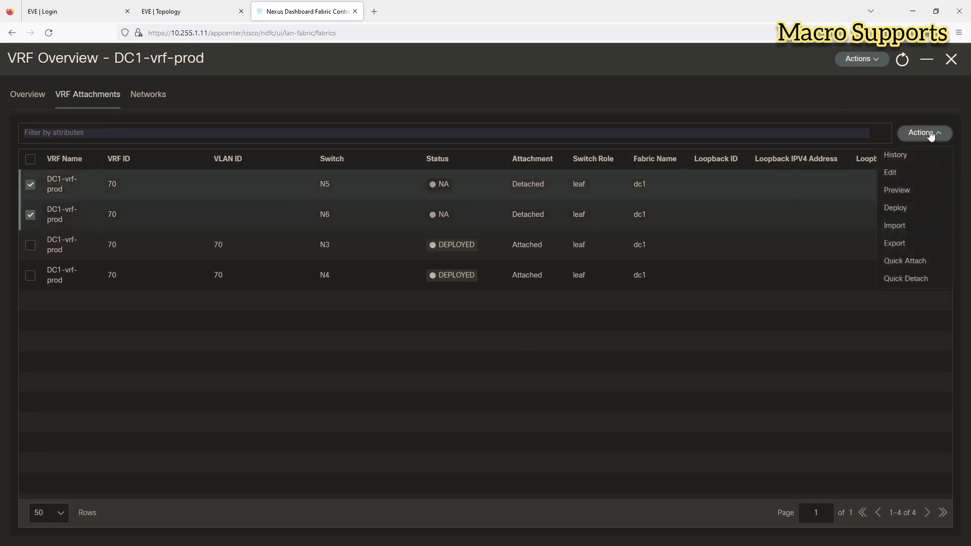
pyautogui.click(904, 262)
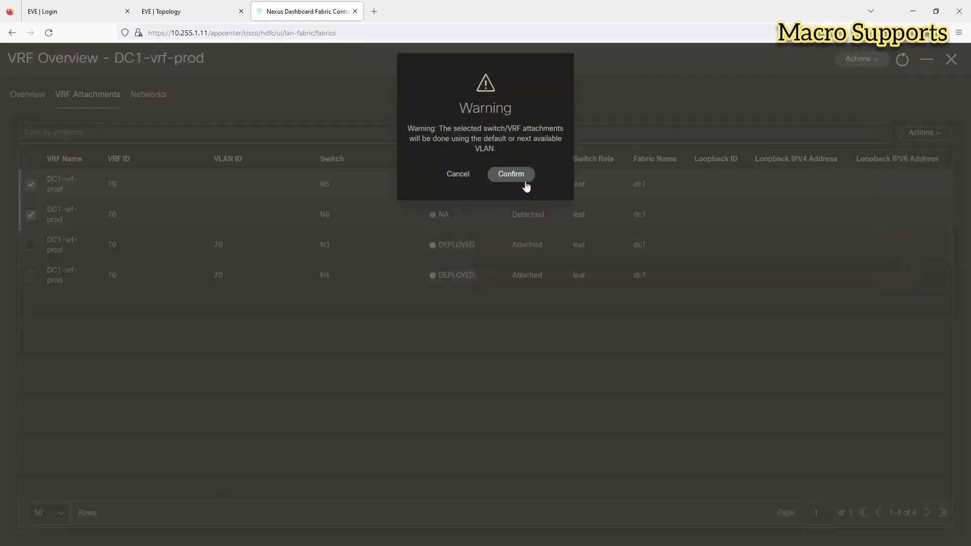
pyautogui.click(496, 177)
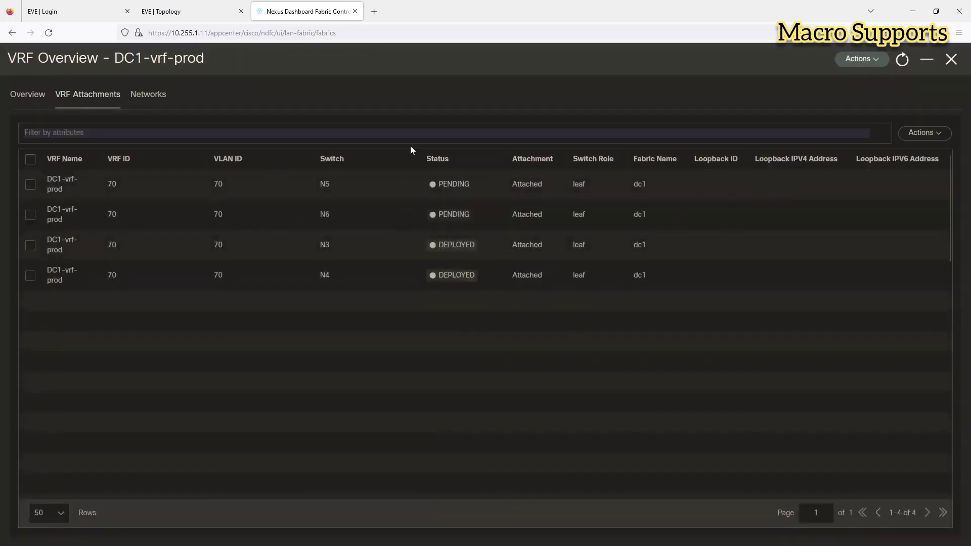
pyautogui.click(139, 101)
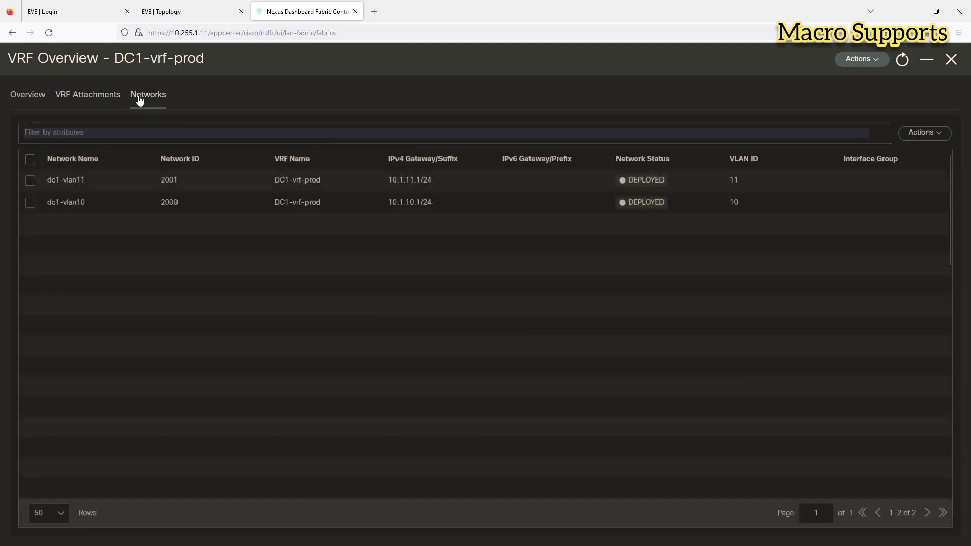
# Step: Multi-attach networks dc1-vlan10 and dc1-vlan11 to N5 and its vPC peer N6
pyautogui.click(31, 160)
pyautogui.click(913, 133)
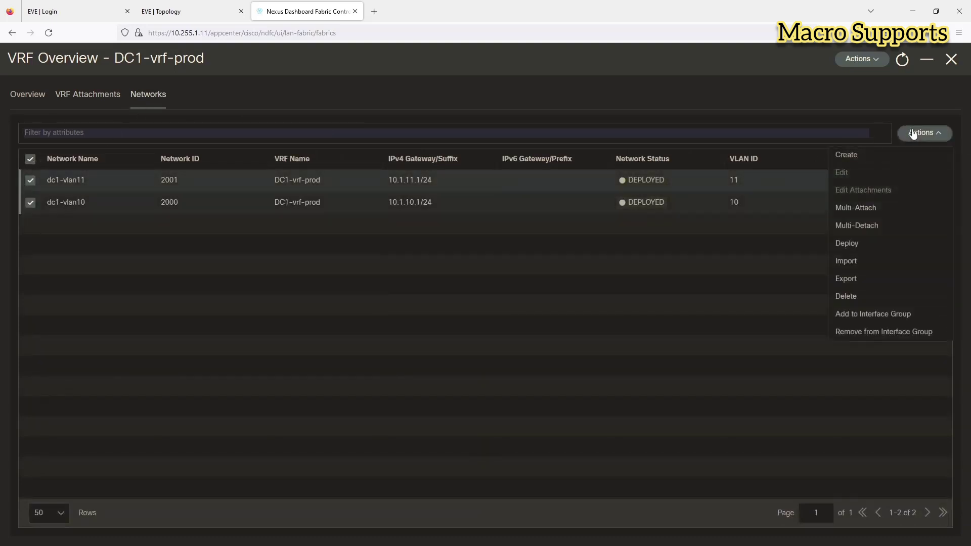
pyautogui.click(858, 208)
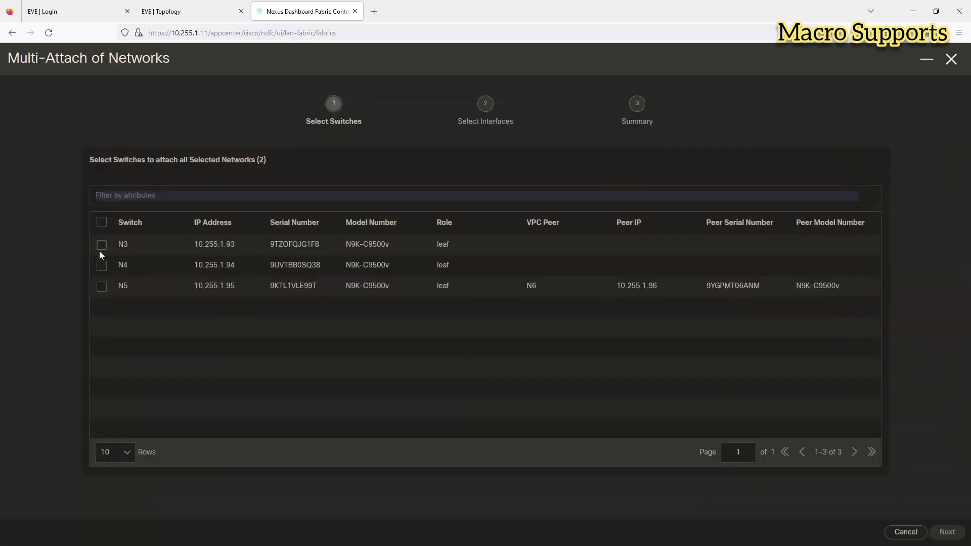
pyautogui.click(103, 287)
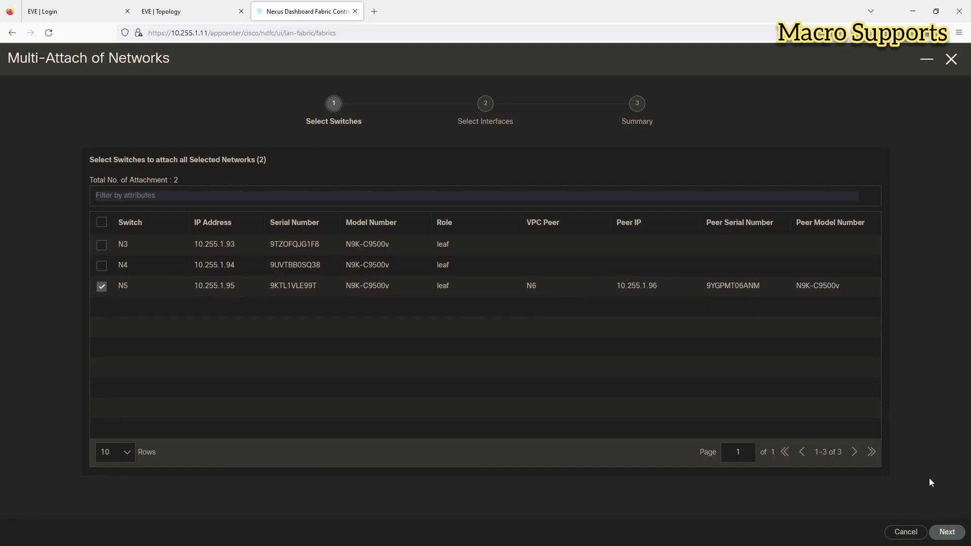
pyautogui.click(937, 537)
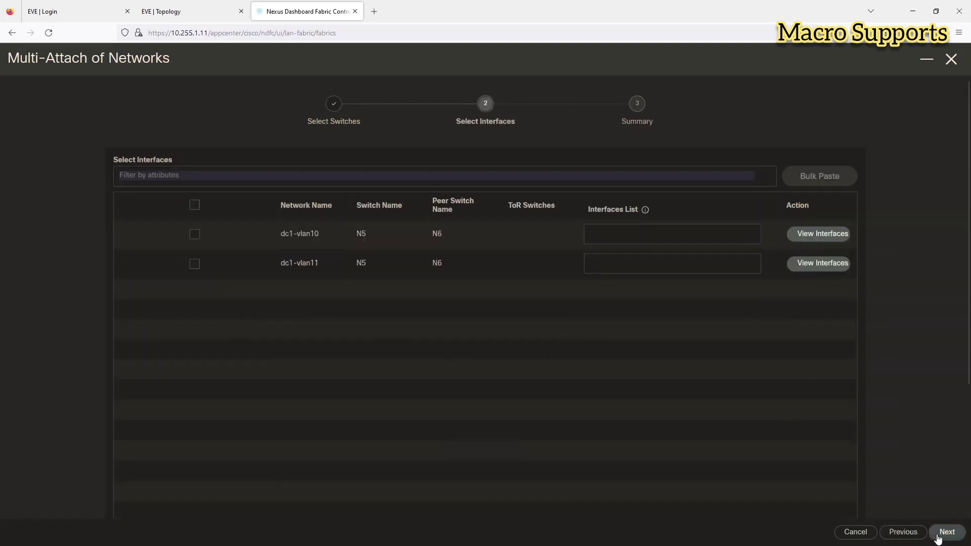
pyautogui.click(937, 537)
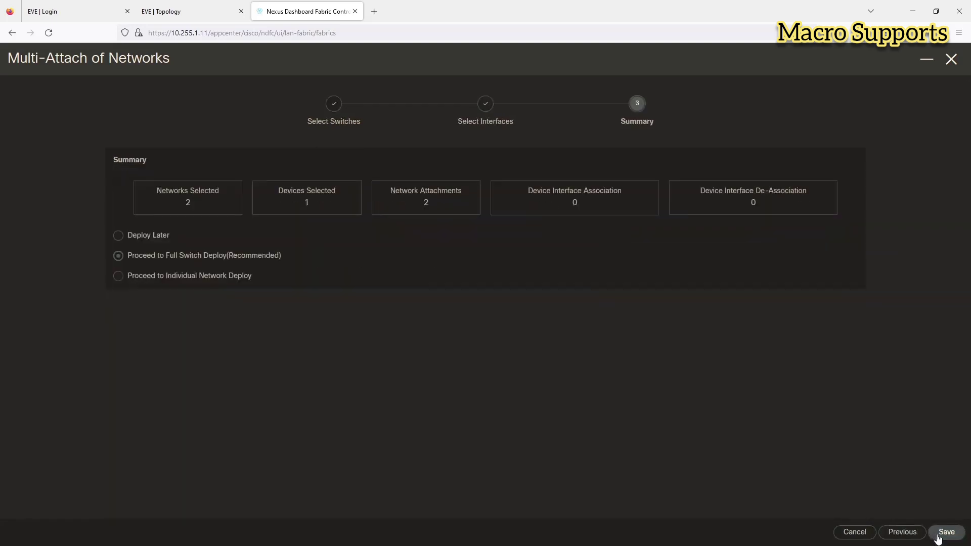
pyautogui.click(945, 532)
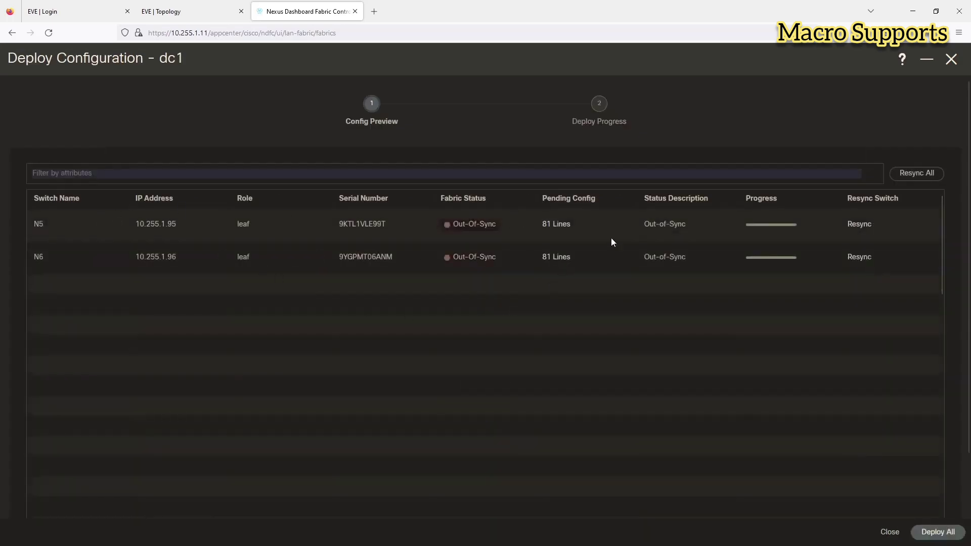
# Step: Review N5's 81 pending config lines, then deploy all to N5 and N6
pyautogui.click(554, 224)
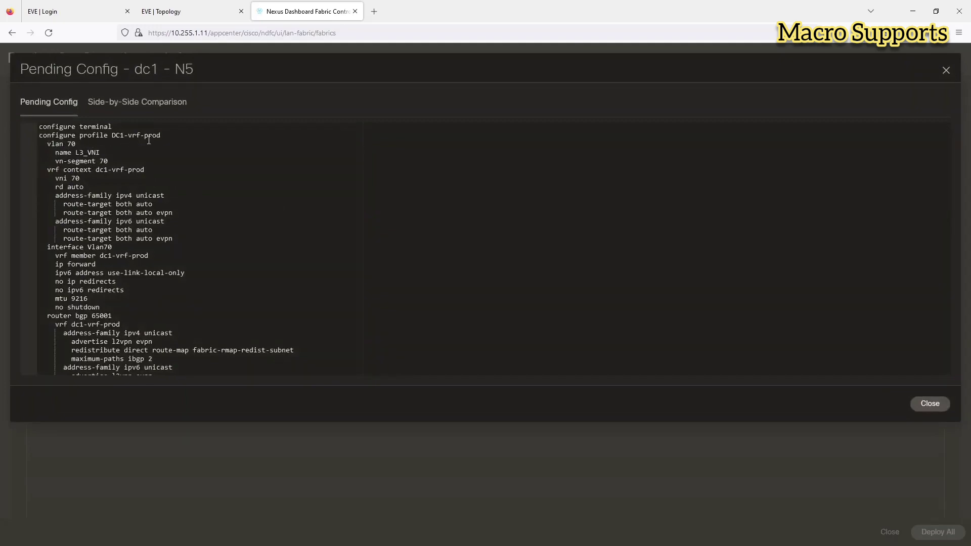
pyautogui.scroll(-4, 150, 151)
pyautogui.scroll(-1, 144, 224)
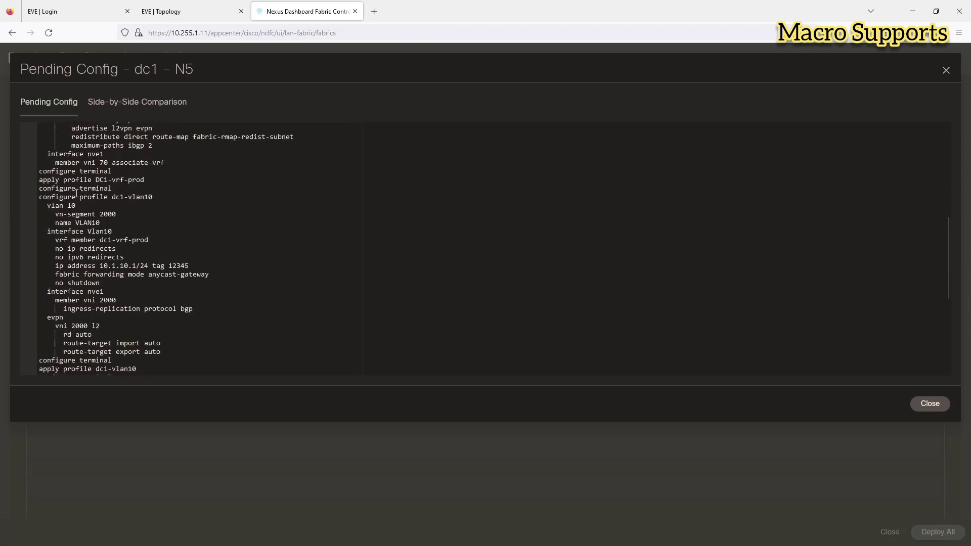
pyautogui.scroll(-2, 143, 265)
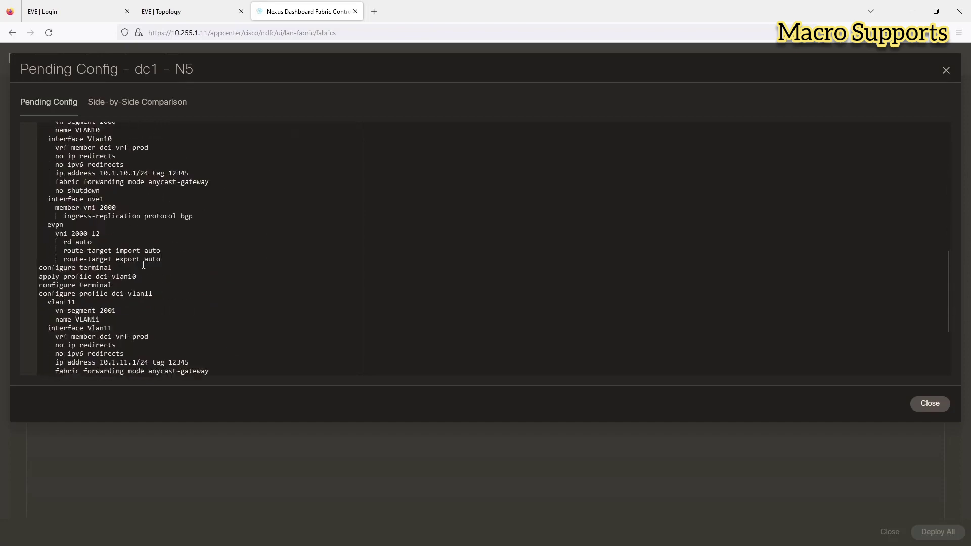
pyautogui.scroll(-1, 97, 273)
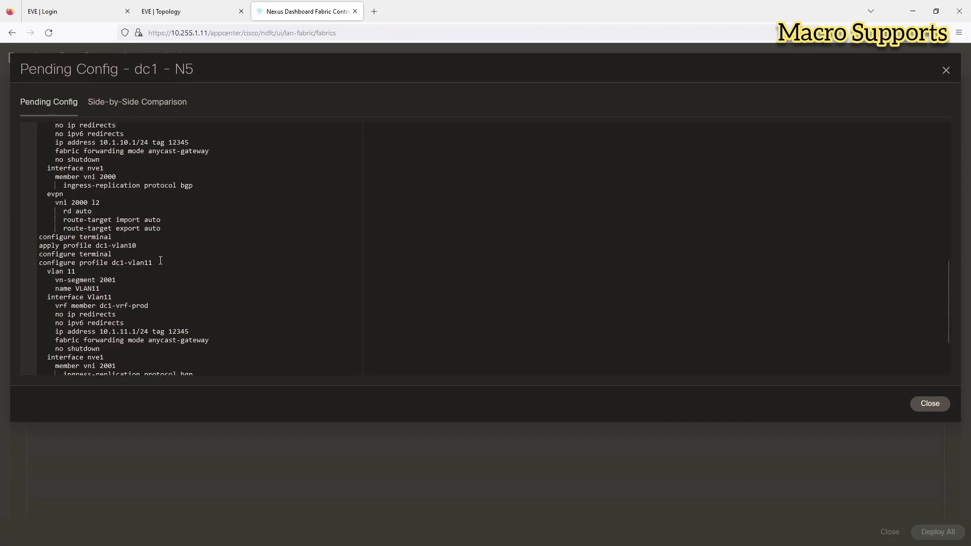
pyautogui.scroll(-2, 161, 260)
pyautogui.click(918, 404)
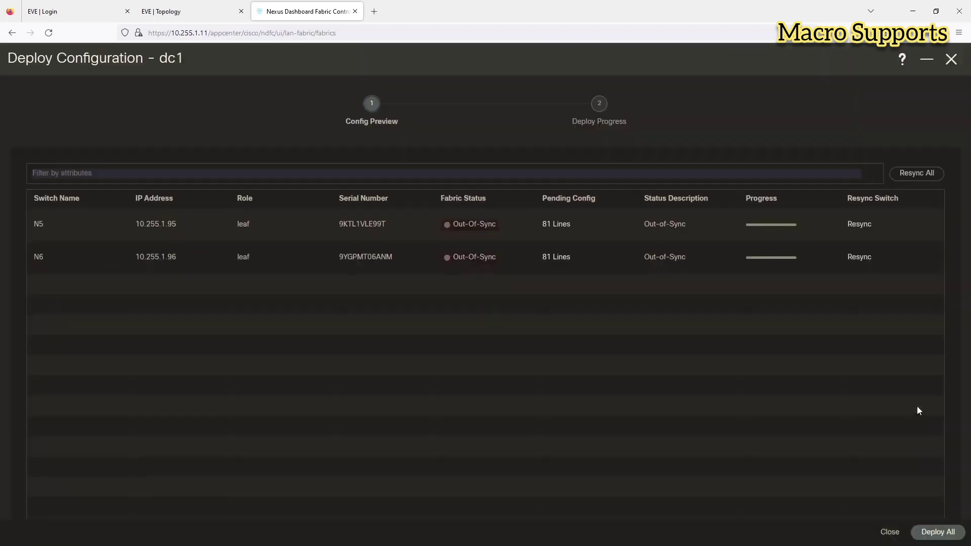
pyautogui.click(944, 528)
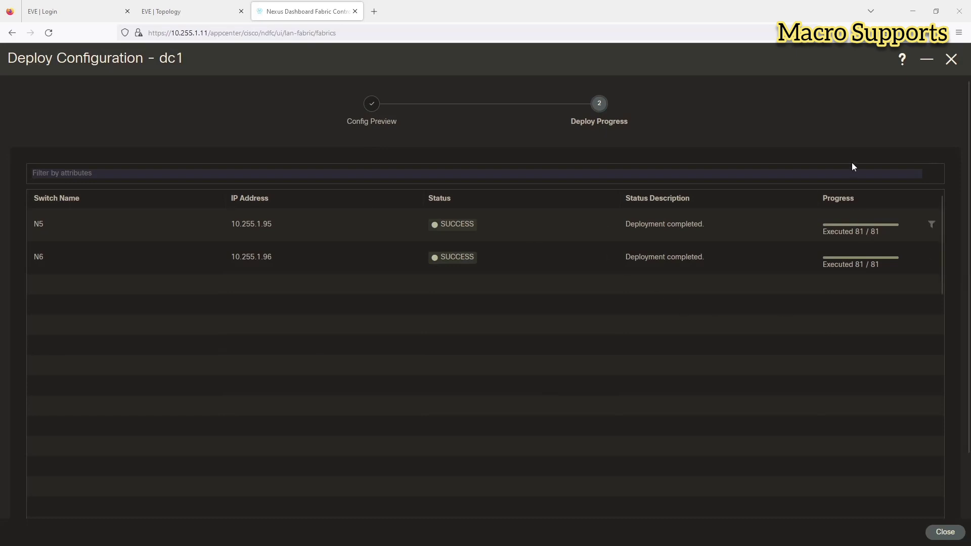
pyautogui.click(944, 532)
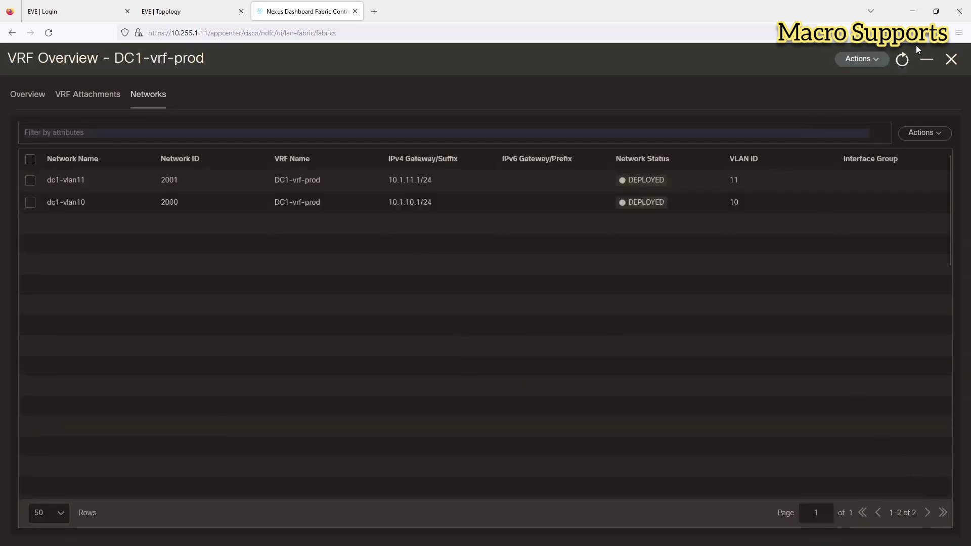
# Step: Confirm all six dc1 switches show In-Sync in the fabric's Switches list
pyautogui.click(950, 60)
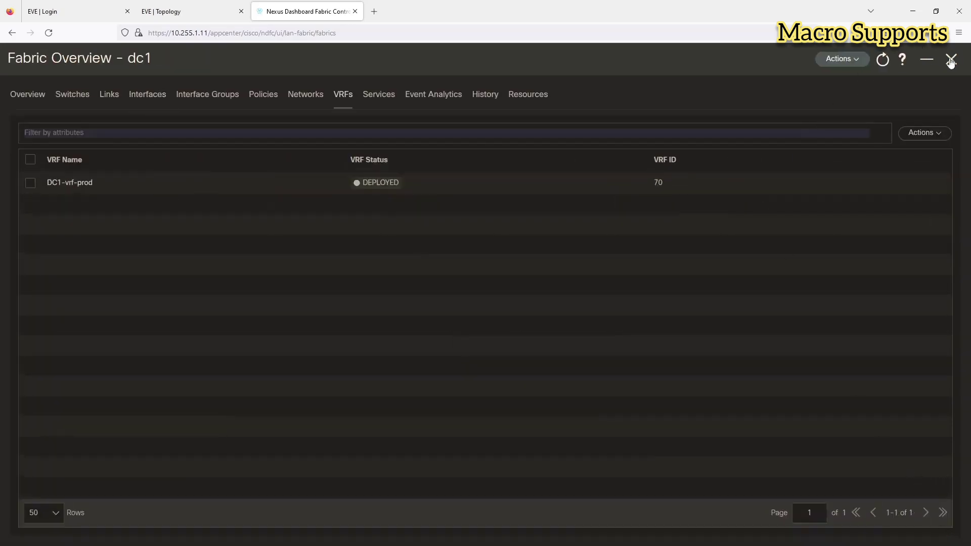
pyautogui.click(89, 98)
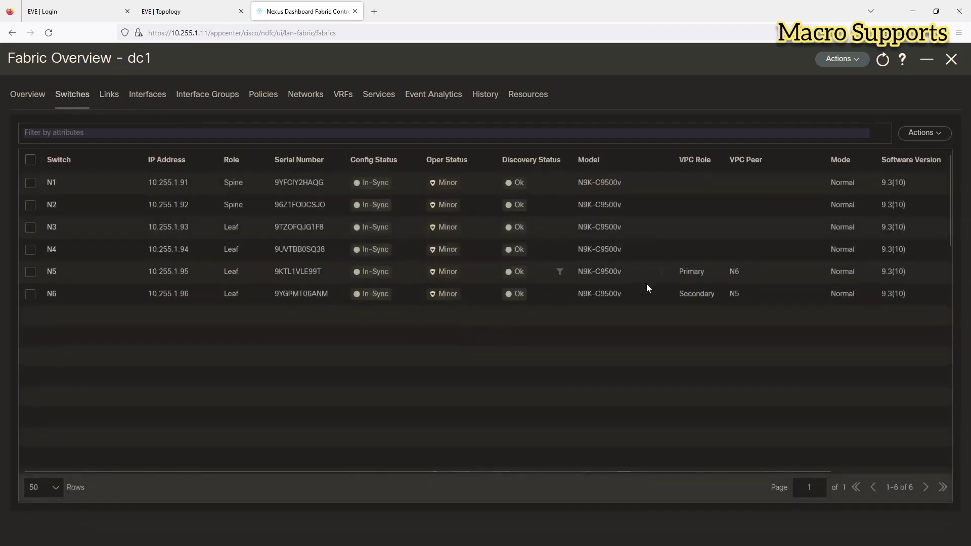
pyautogui.click(169, 11)
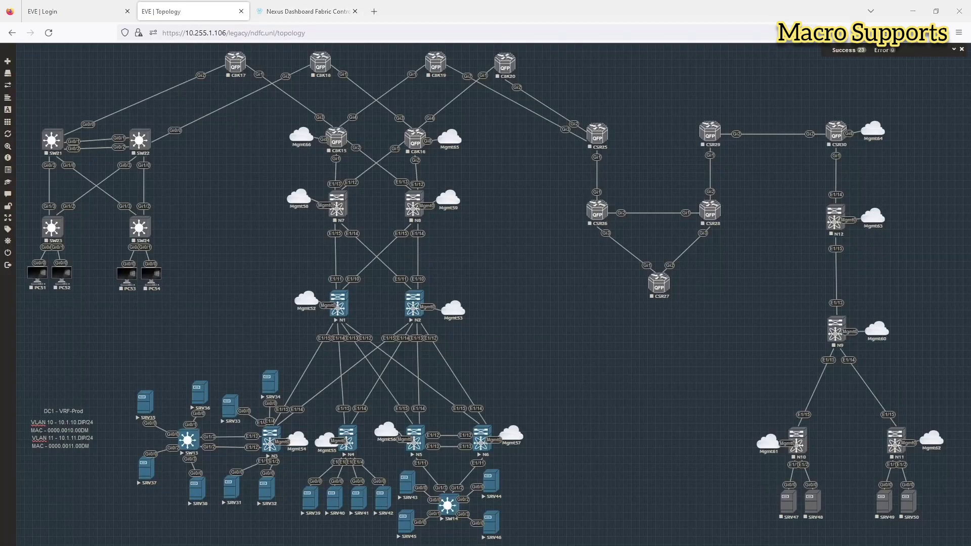
# Step: Recheck N5's vPC status and SW14's dynamic MAC table, now listing six entries
pyautogui.hotkey('alt', 'Tab')
pyautogui.write('show vpc')
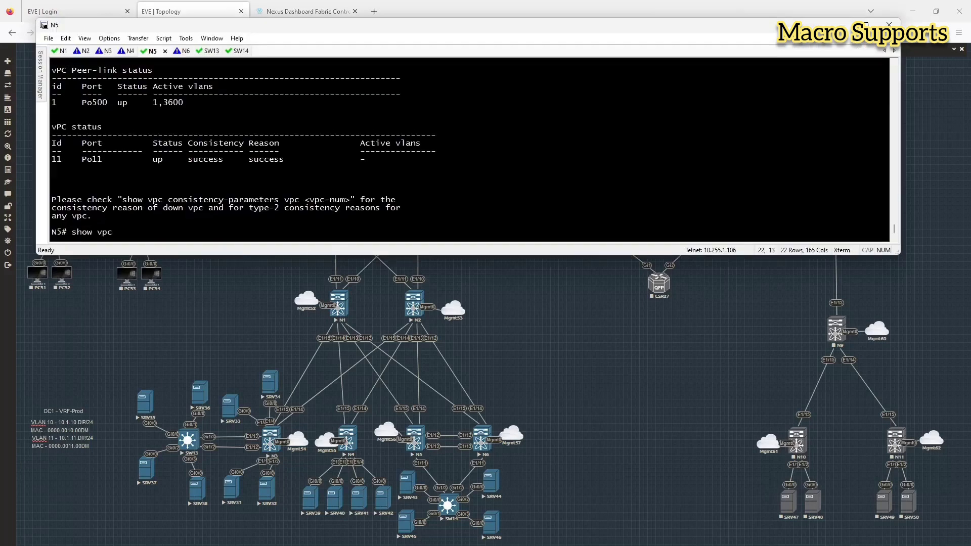
pyautogui.press('Return')
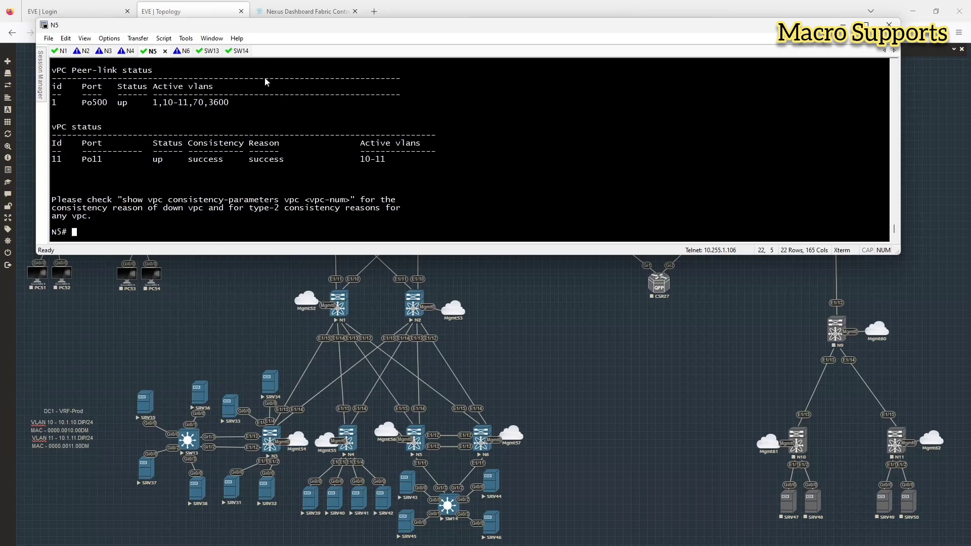
pyautogui.click(239, 51)
pyautogui.press('Up')
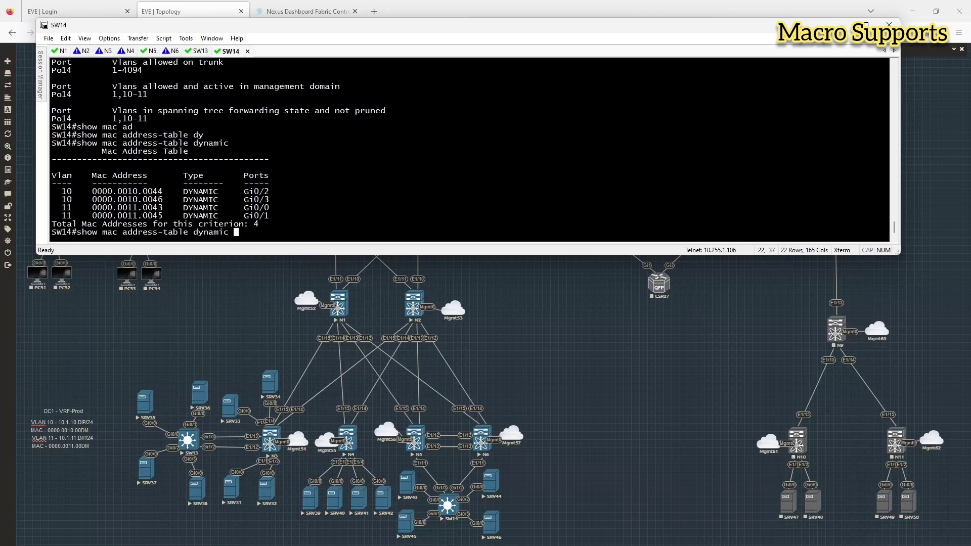
pyautogui.press('Return')
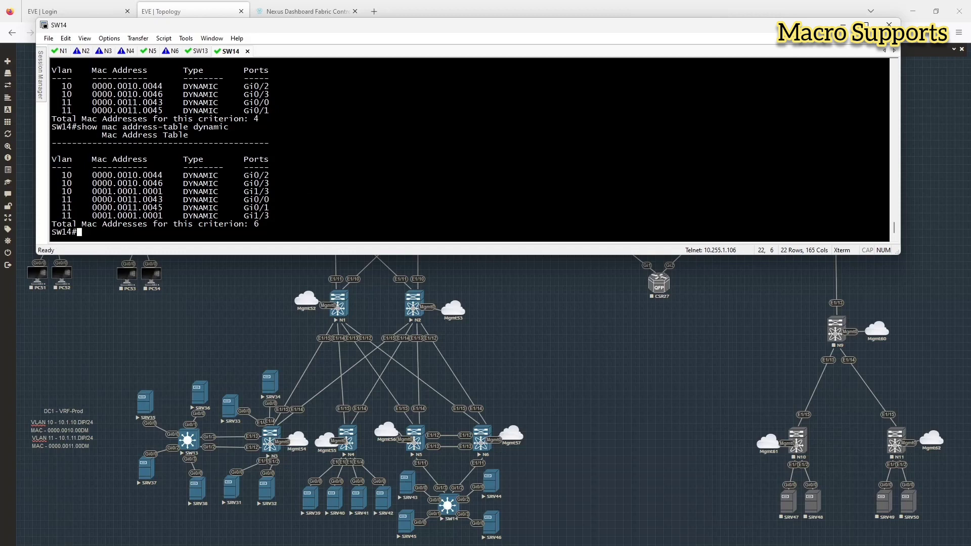
pyautogui.hotkey('alt', 'Tab')
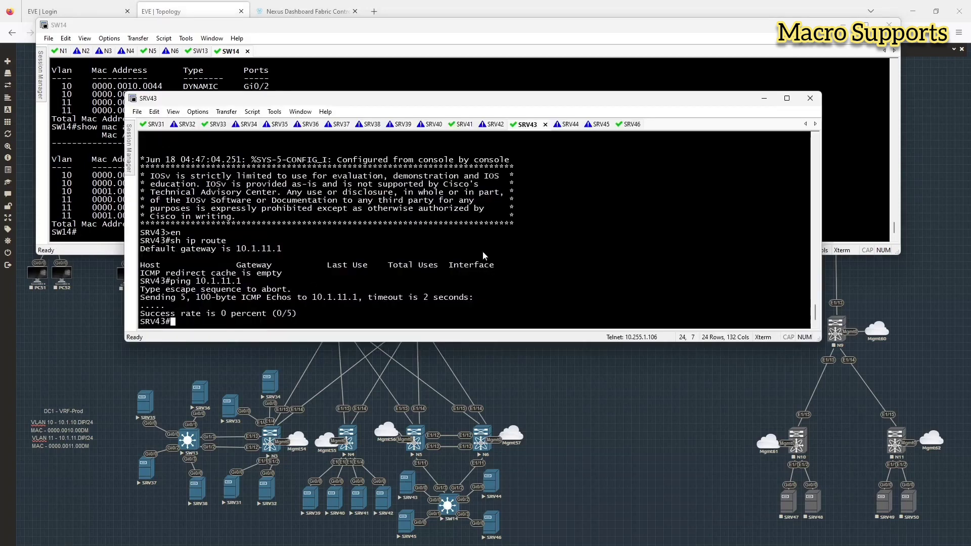
# Step: From SRV43, ping gateway 10.1.11.1 and hosts 10.1.11.45 and 10.1.11.41
pyautogui.press('Up')
pyautogui.press('Return')
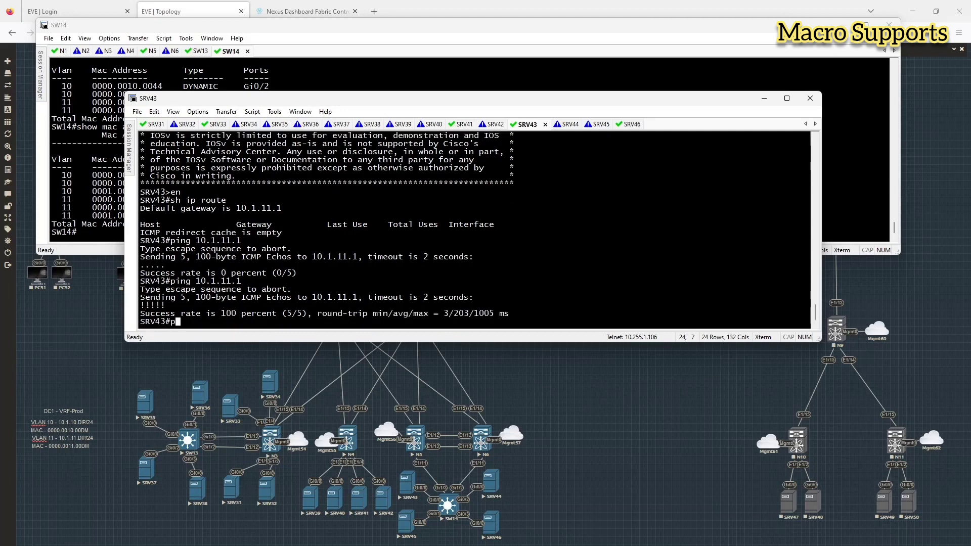
pyautogui.press('Up')
pyautogui.press('BackSpace')
pyautogui.write('45')
pyautogui.press('Return')
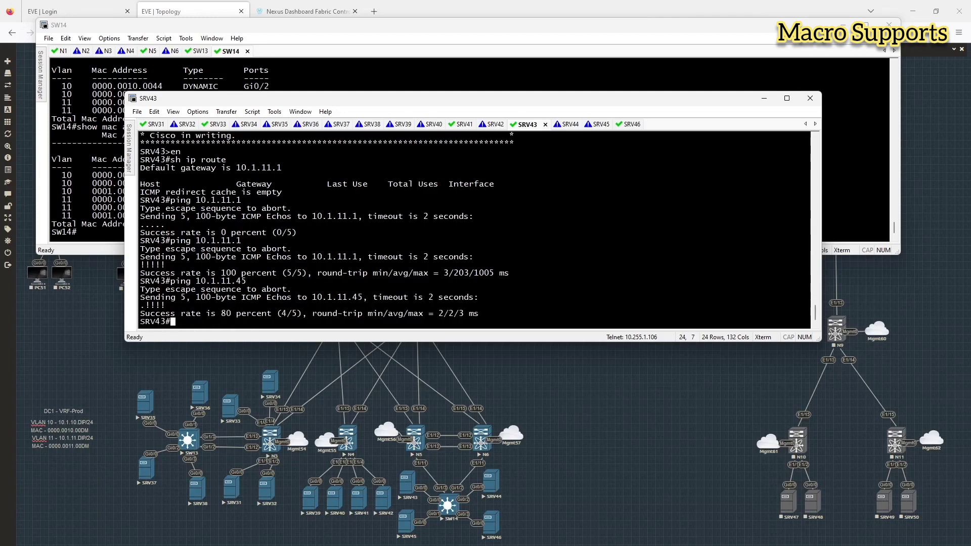
pyautogui.write('p')
pyautogui.press('Up')
pyautogui.press('BackSpace')
pyautogui.write('10.1.11.41')
pyautogui.press('Return')
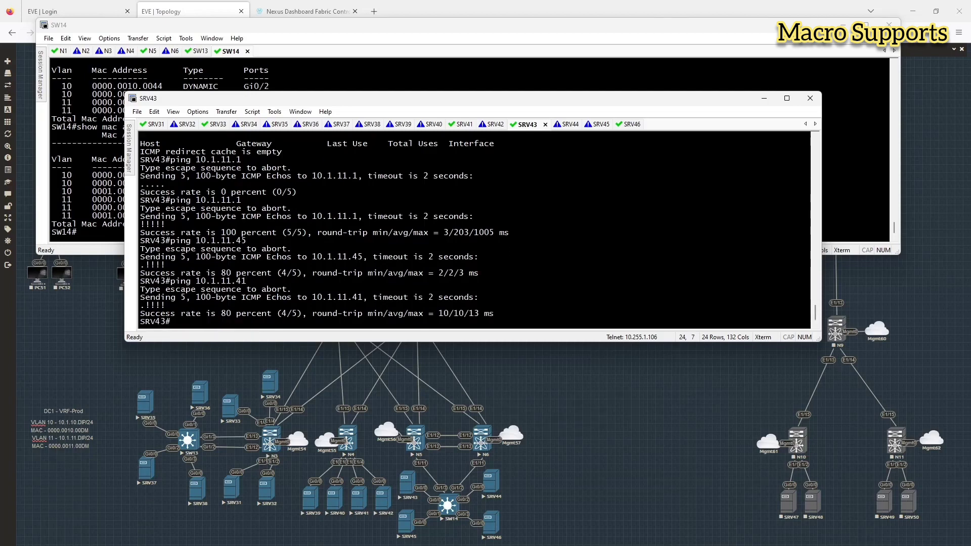
# Step: From SRV43, ping hosts 10.1.11.31, 10.1.11.35 and 10.1.10.36
pyautogui.press('Up')
pyautogui.press('BackSpace')
pyautogui.press('BackSpace')
pyautogui.write('31')
pyautogui.press('Return')
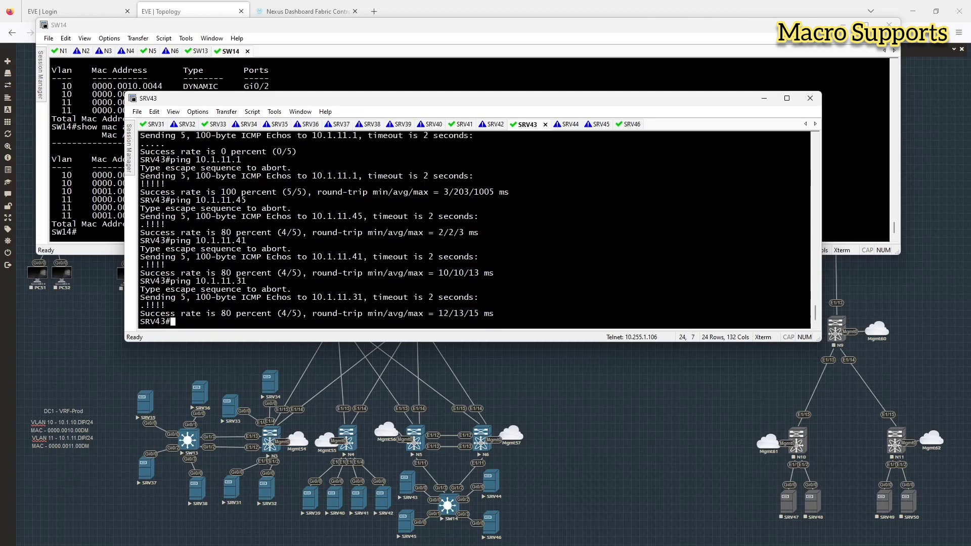
pyautogui.press('Up')
pyautogui.press('Return')
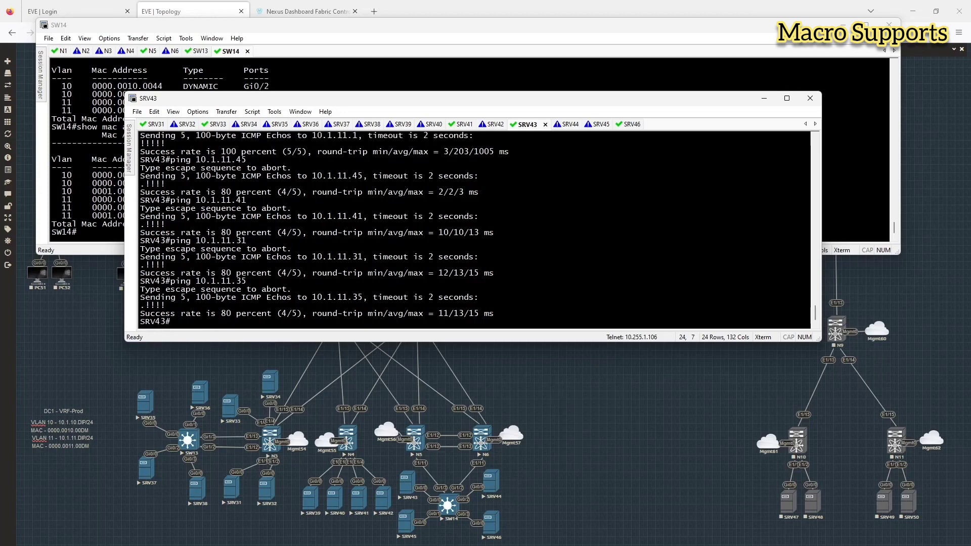
pyautogui.press('Up')
pyautogui.press('Left')
pyautogui.press('Left')
pyautogui.press('Left')
pyautogui.press('BackSpace')
pyautogui.write('0')
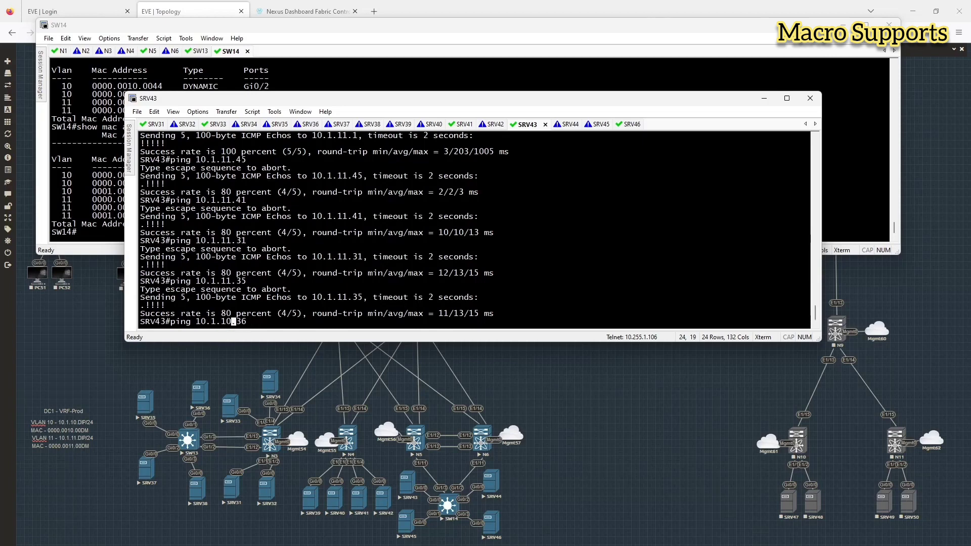
pyautogui.press('Return')
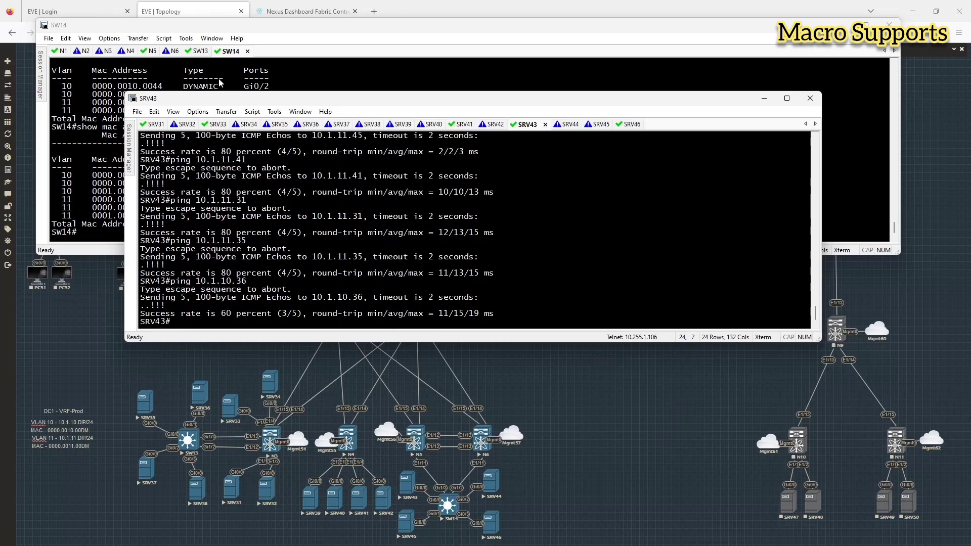
pyautogui.click(144, 52)
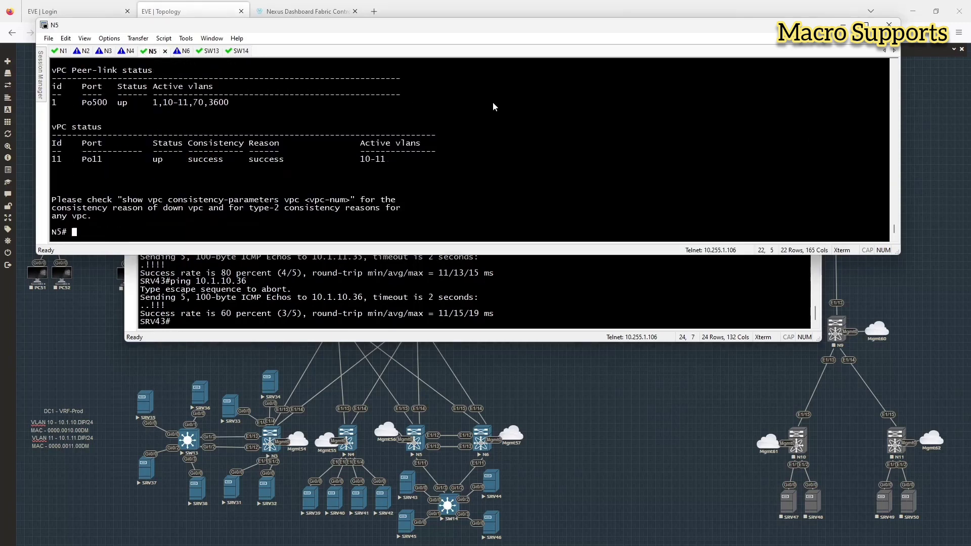
# Step: Run 'show mac address-table dynamic' on N5, then on N3 after logging back in, and return to N5
pyautogui.write('show mac address-table dynamic')
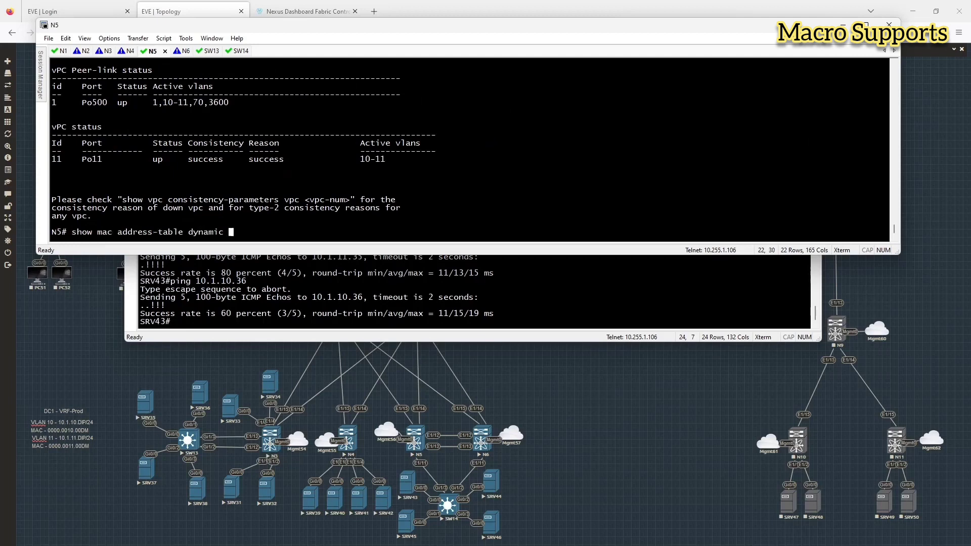
pyautogui.press('Return')
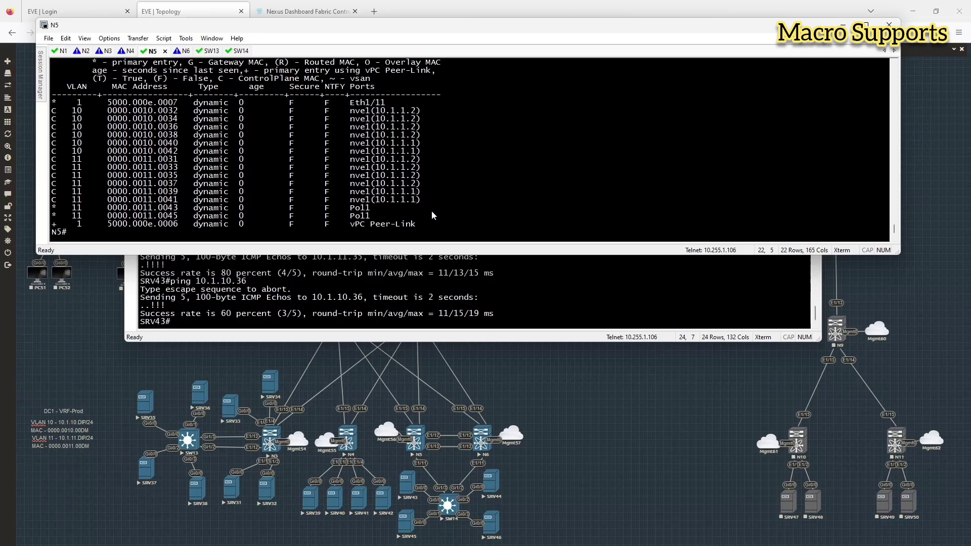
pyautogui.click(106, 51)
pyautogui.write('admin')
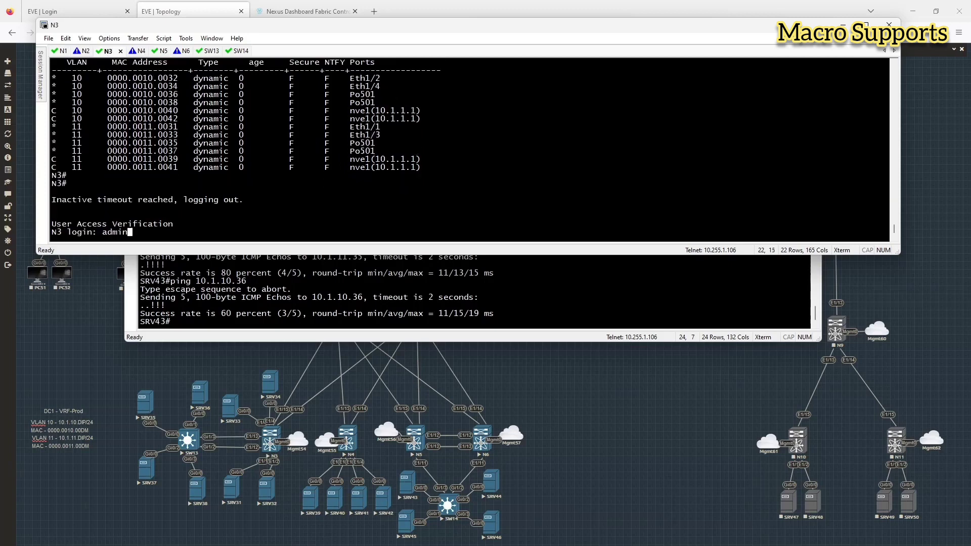
pyautogui.press('Return')
pyautogui.press('Return')
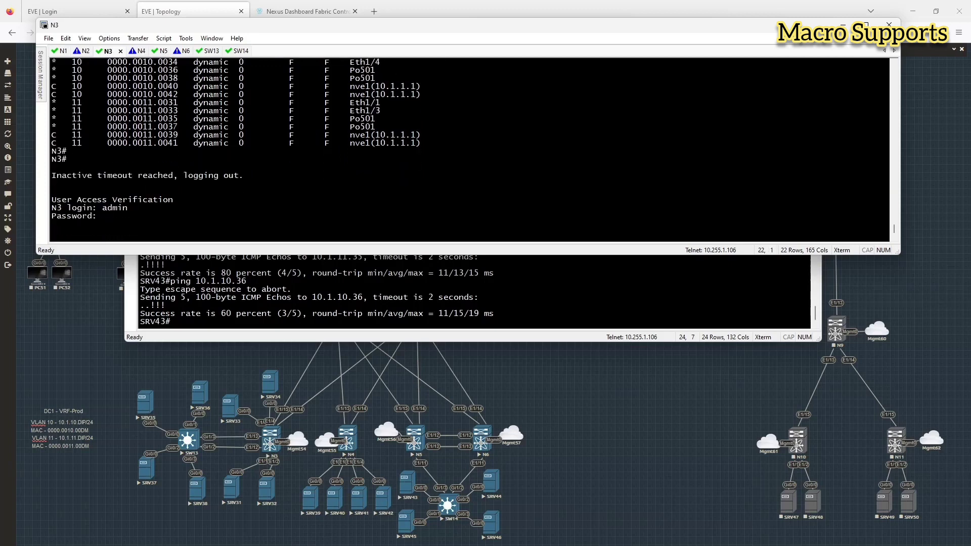
pyautogui.write('show mac address-table dynamic')
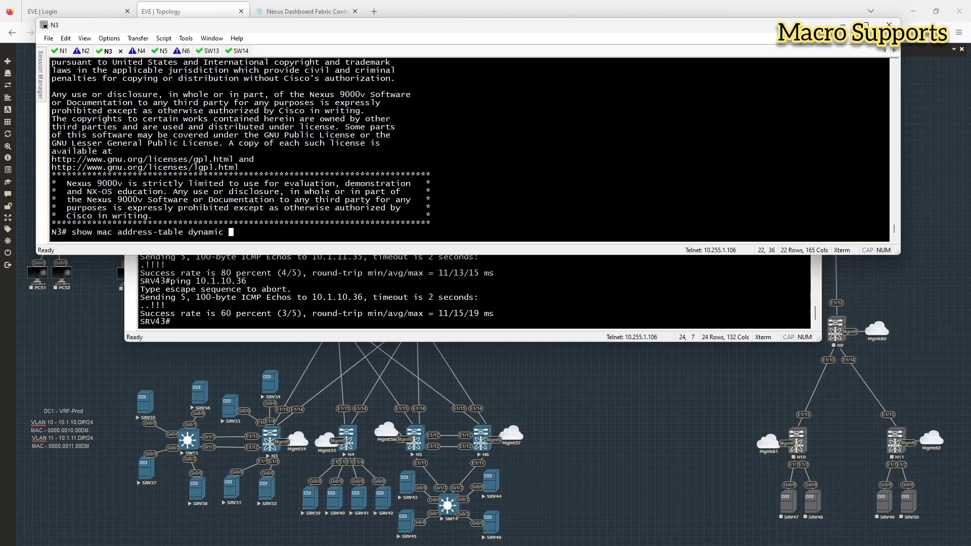
pyautogui.press('Return')
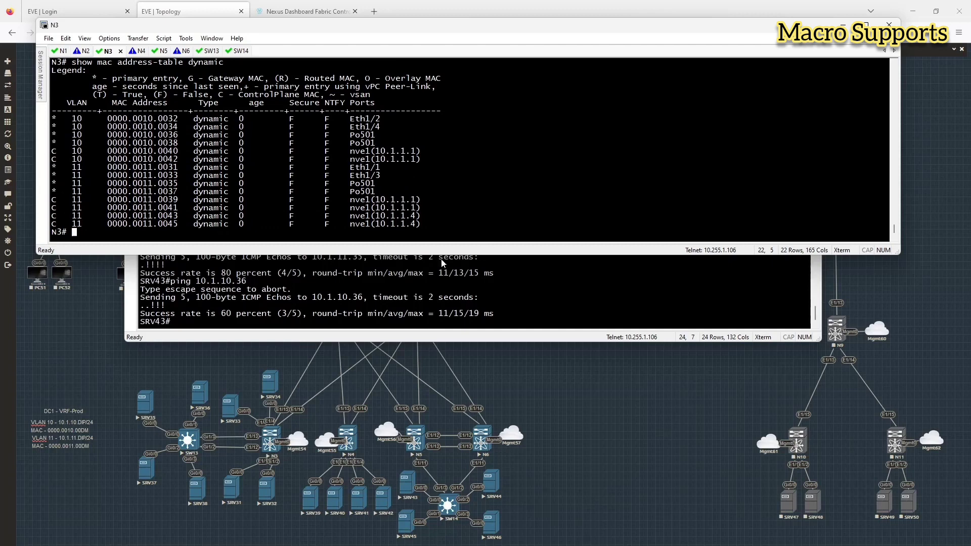
pyautogui.click(161, 52)
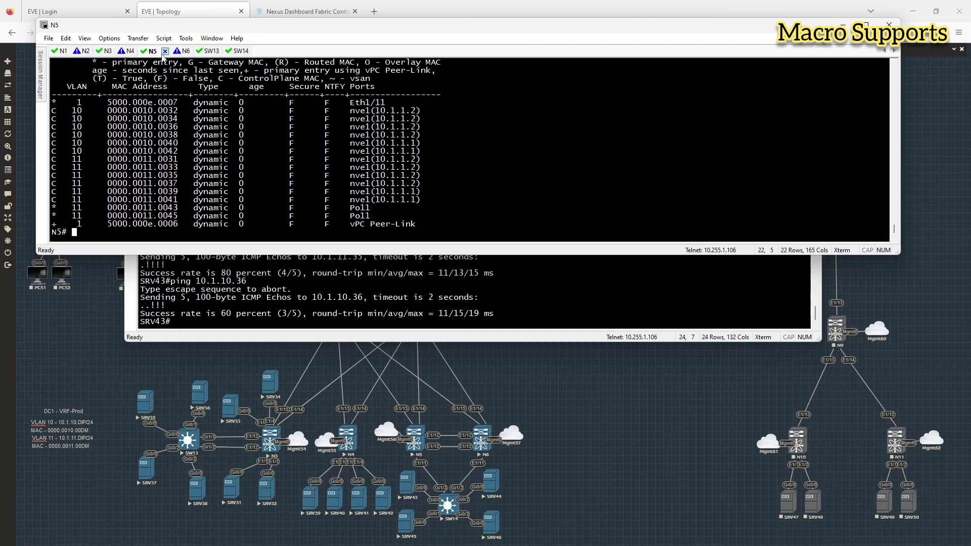
# Step: Show N5's brief IP interface status and its nve1 running configuration
pyautogui.write('show ip int br')
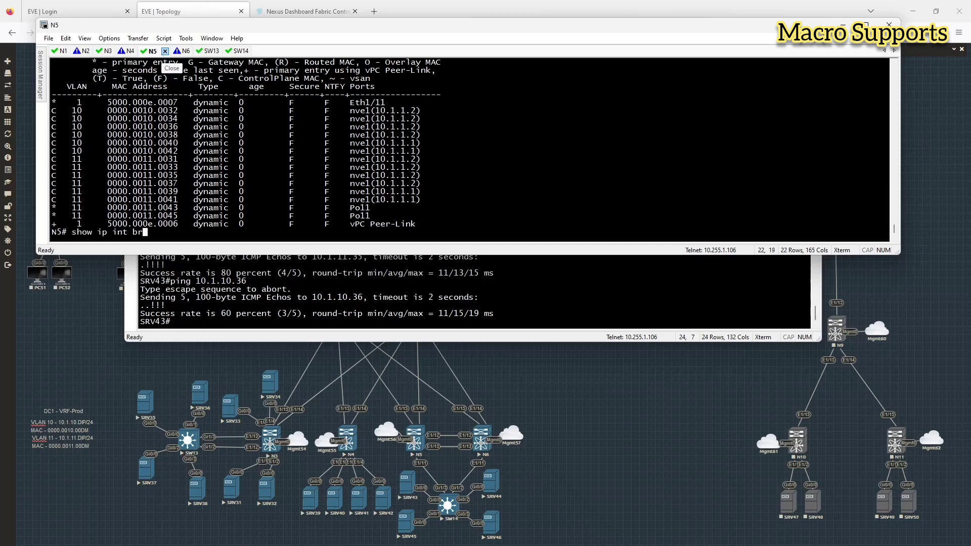
pyautogui.press('Return')
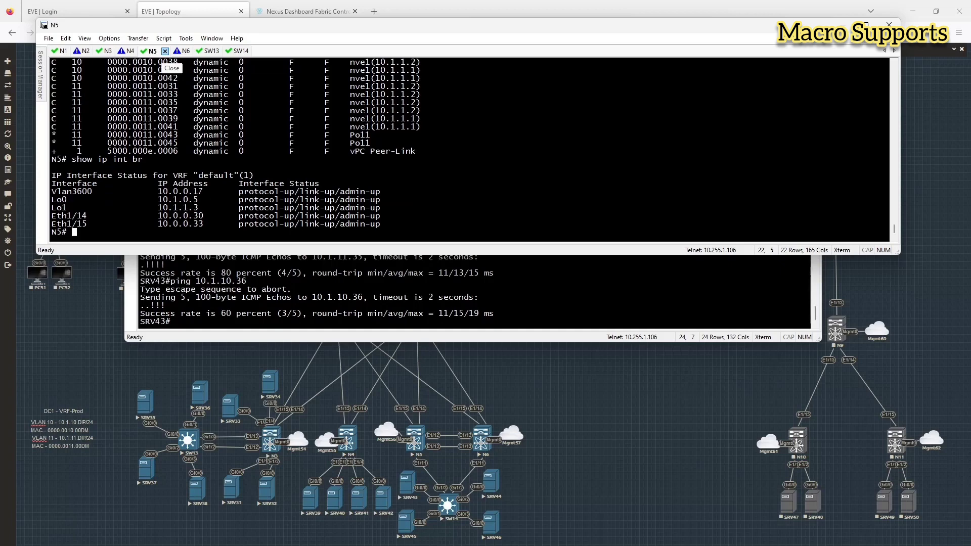
pyautogui.write('show run int nve1')
pyautogui.press('Return')
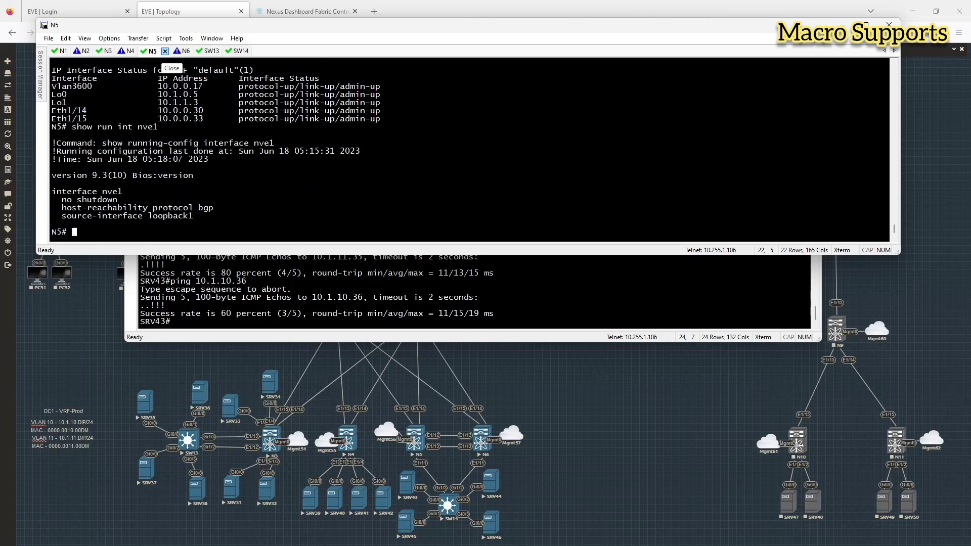
# Step: Display N5's loopback1 config and highlight its secondary address 10.1.1.4/32
pyautogui.write('sh run int lo01')
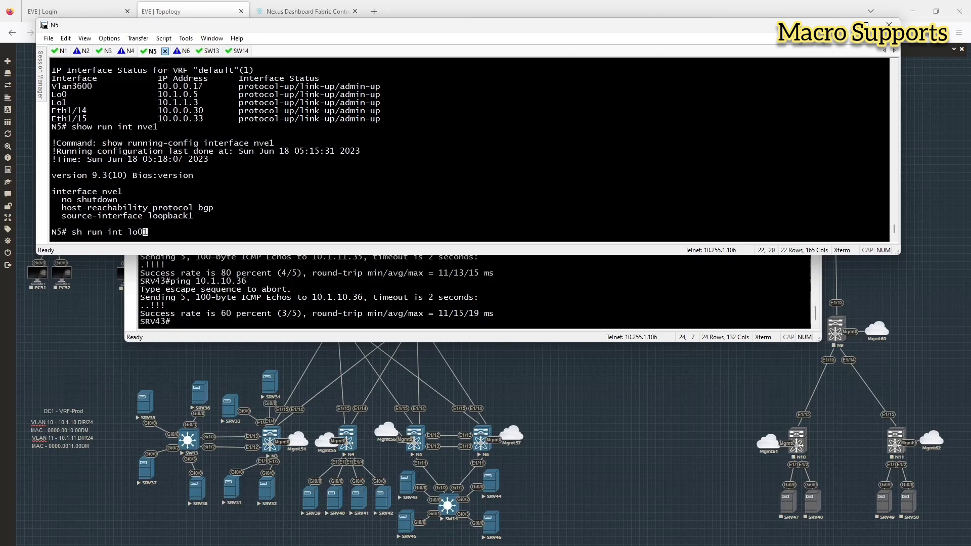
pyautogui.press('BackSpace')
pyautogui.press('Return')
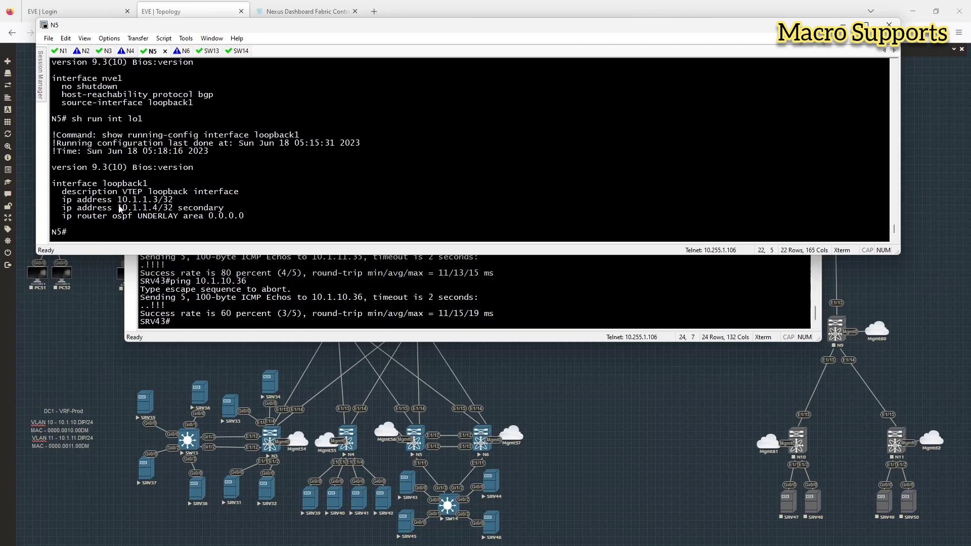
pyautogui.moveTo(118, 207); pyautogui.dragTo(229, 209)
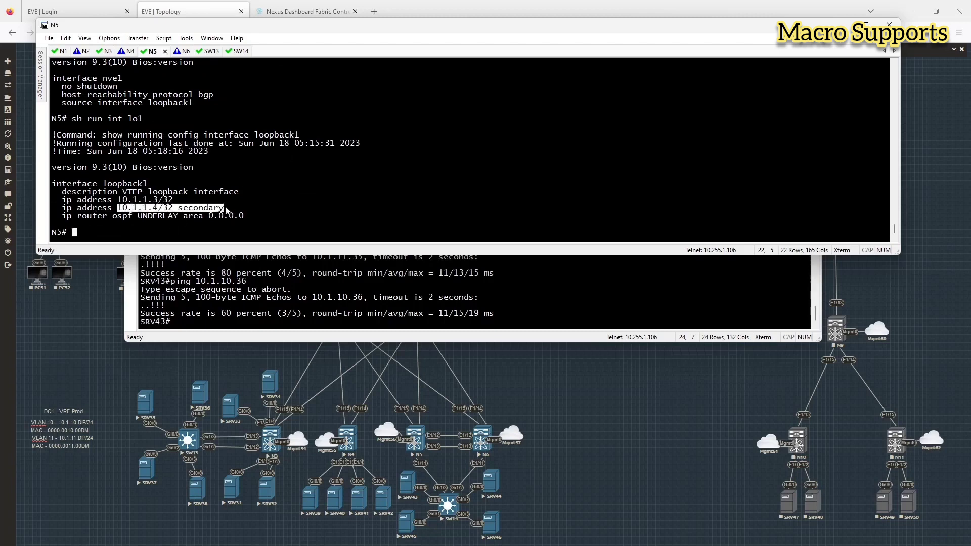
pyautogui.click(250, 198)
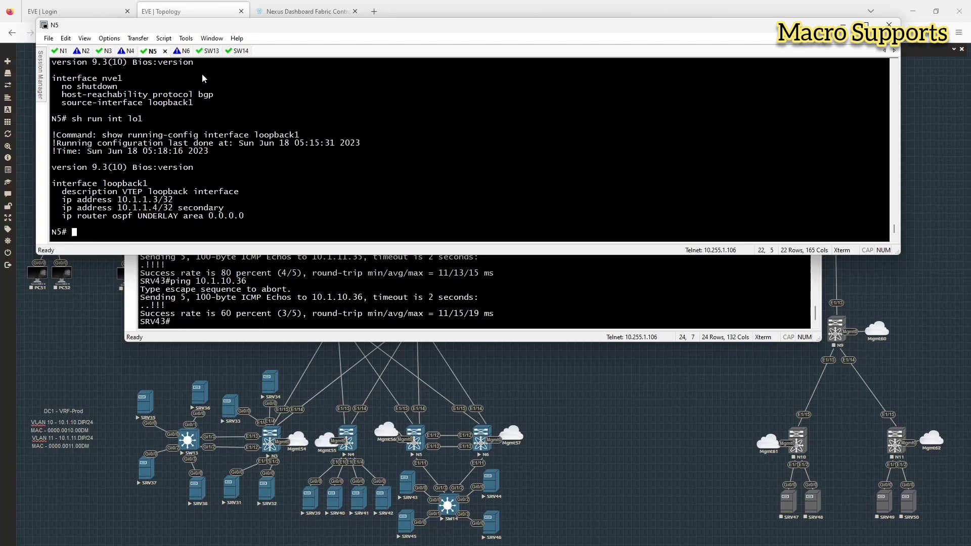
# Step: Log into N6 and confirm loopback1 has 10.1.1.5/32 with secondary 10.1.1.4/32
pyautogui.click(177, 52)
pyautogui.press('Return')
pyautogui.write('admin')
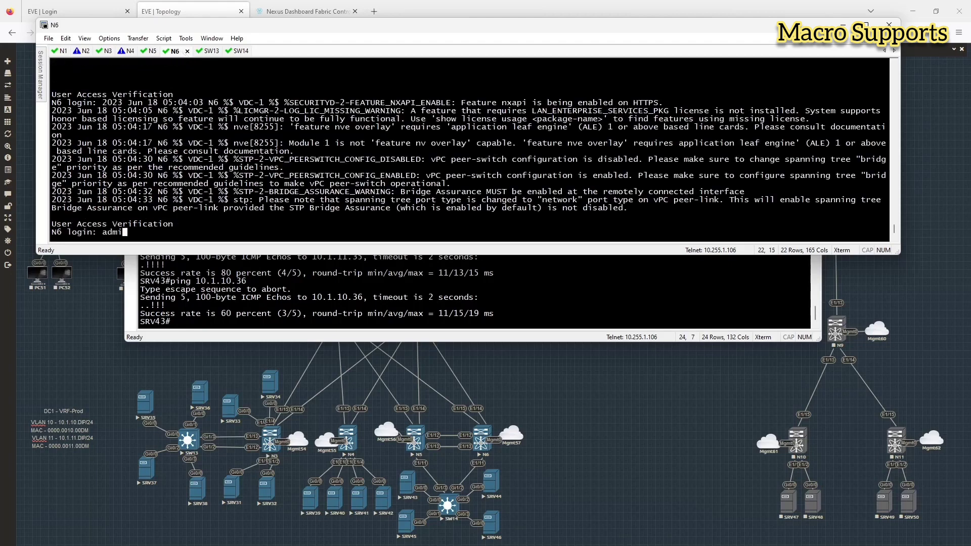
pyautogui.press('Return')
pyautogui.press('Return')
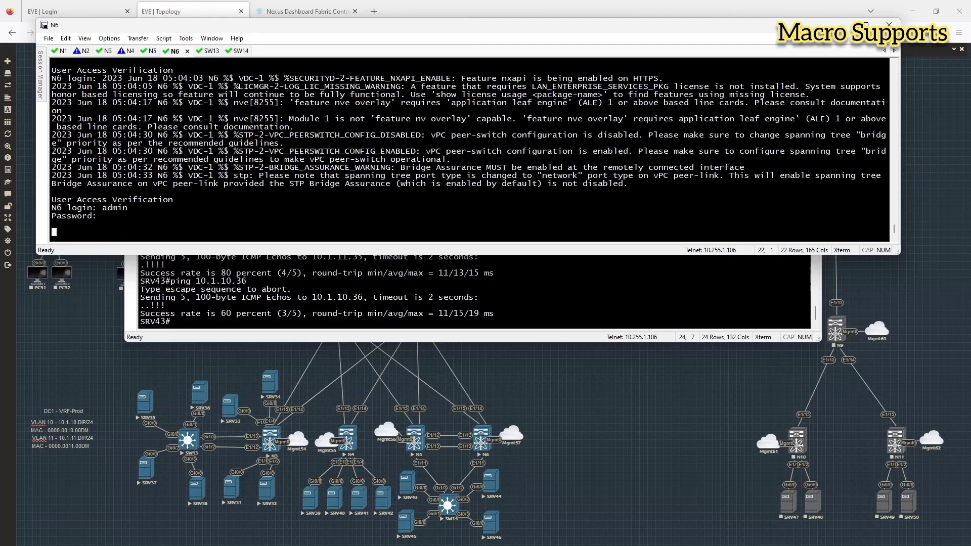
pyautogui.write('show run int l')
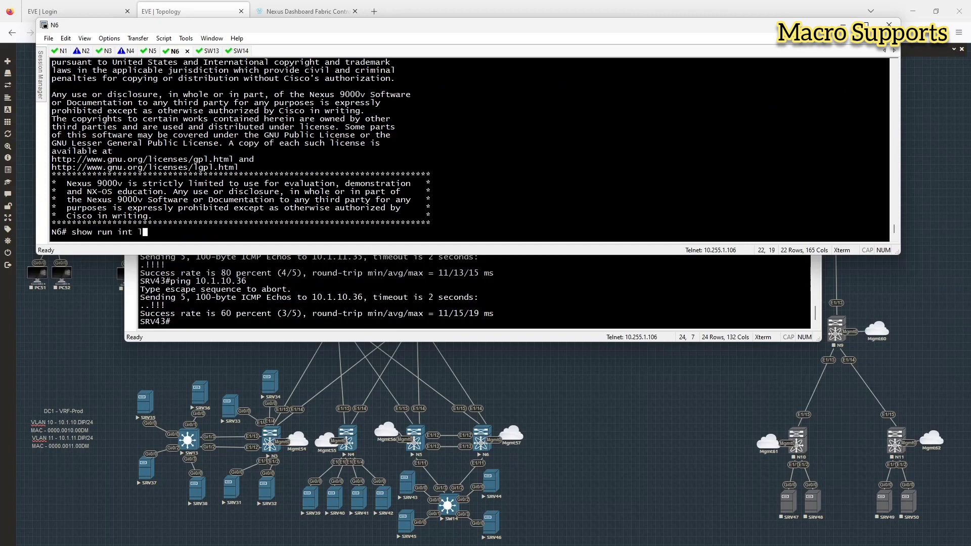
pyautogui.write('o1')
pyautogui.press('Return')
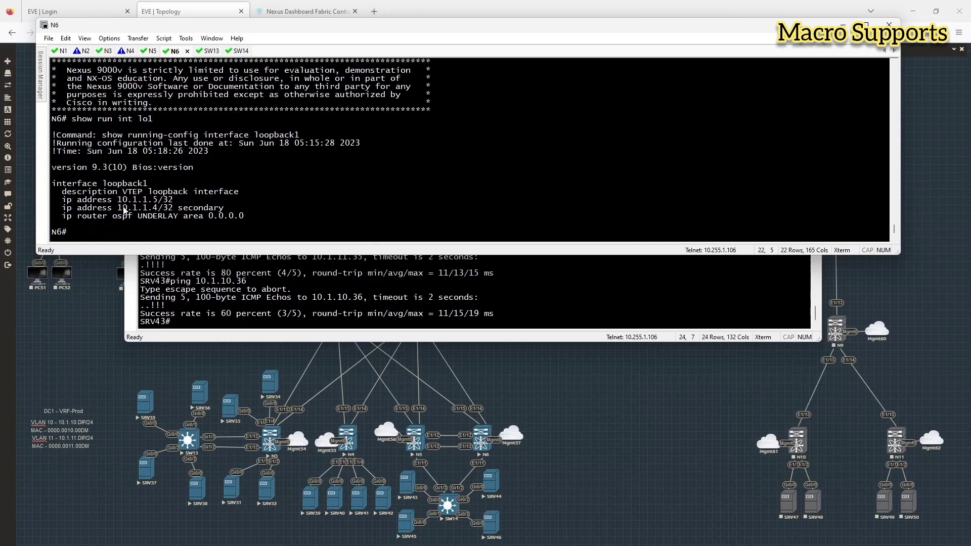
pyautogui.moveTo(119, 202); pyautogui.dragTo(218, 205)
pyautogui.click(233, 205)
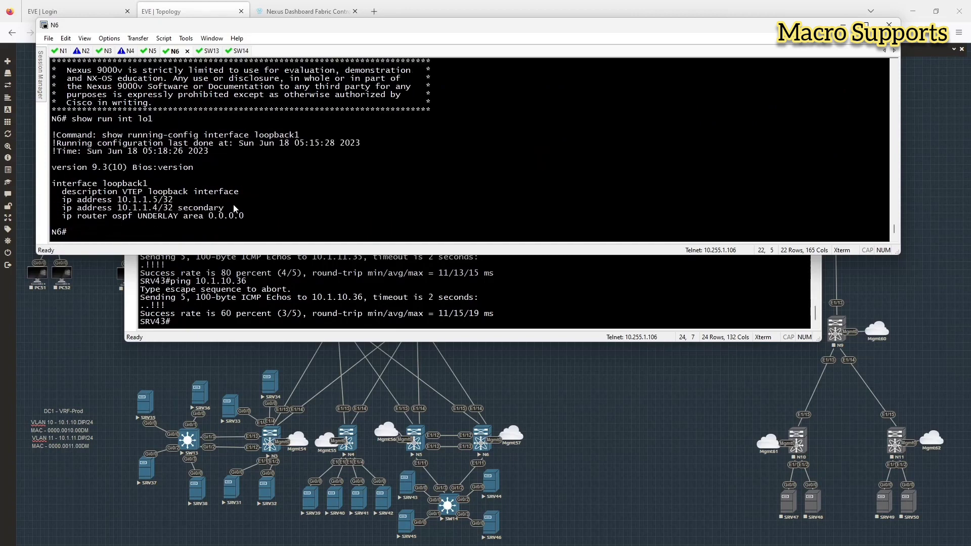